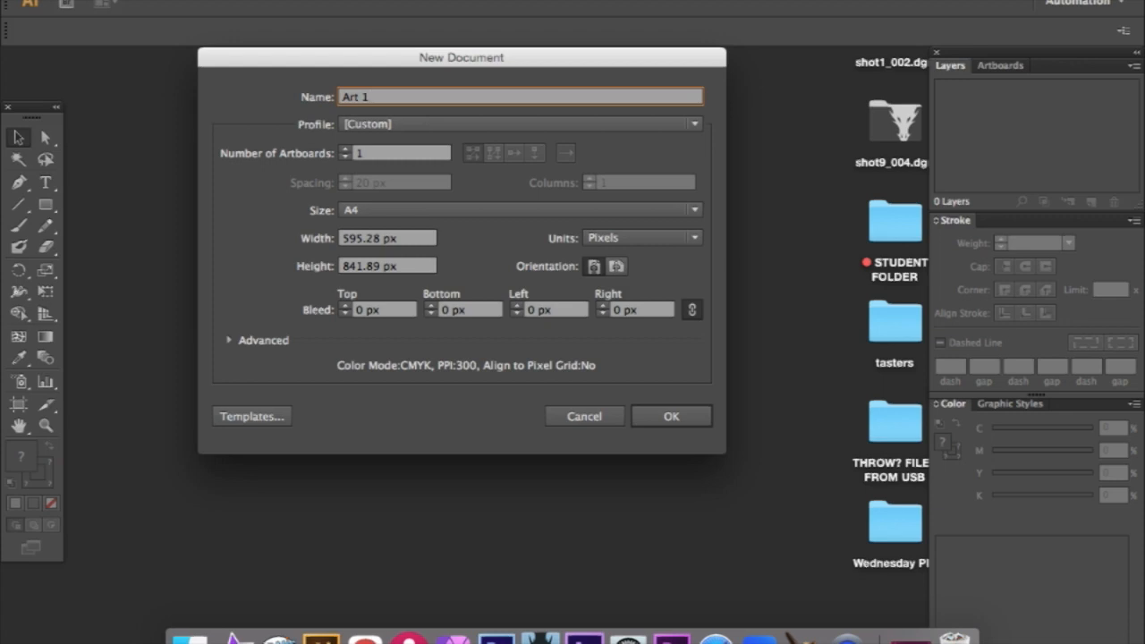
- Create the A4 document Art 1 and place the desktop sketch shot-20230329_215515.jpg on its artboard
left_click(669, 414)
left_click_drag(379, 56, 22, 65)
left_click(867, 288)
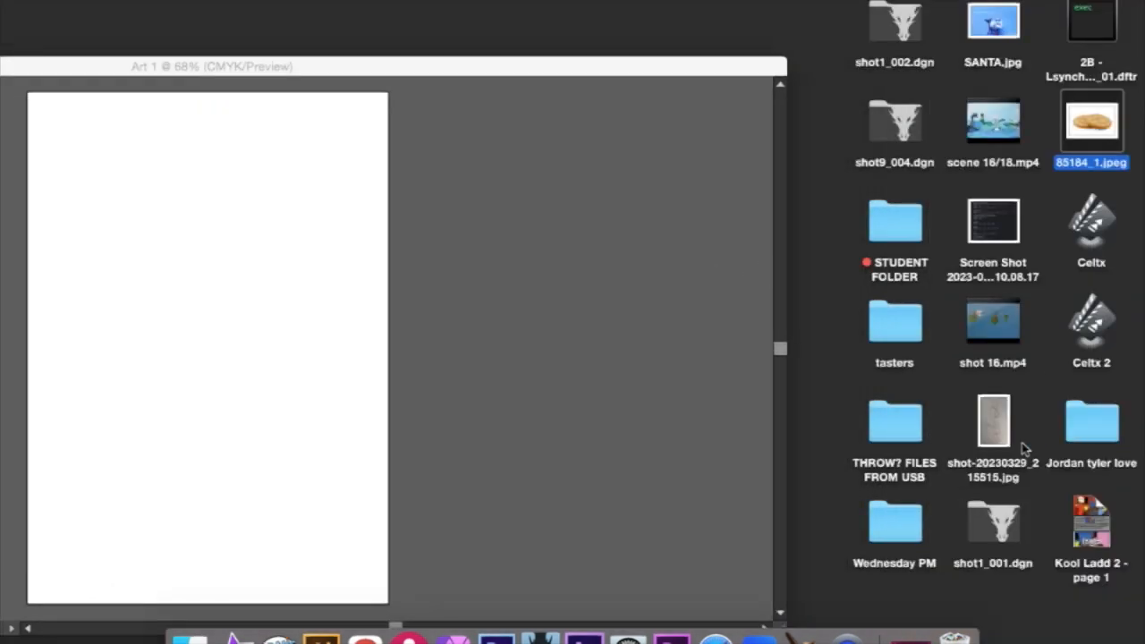
left_click_drag(1002, 436, 255, 336)
double_click(93, 66)
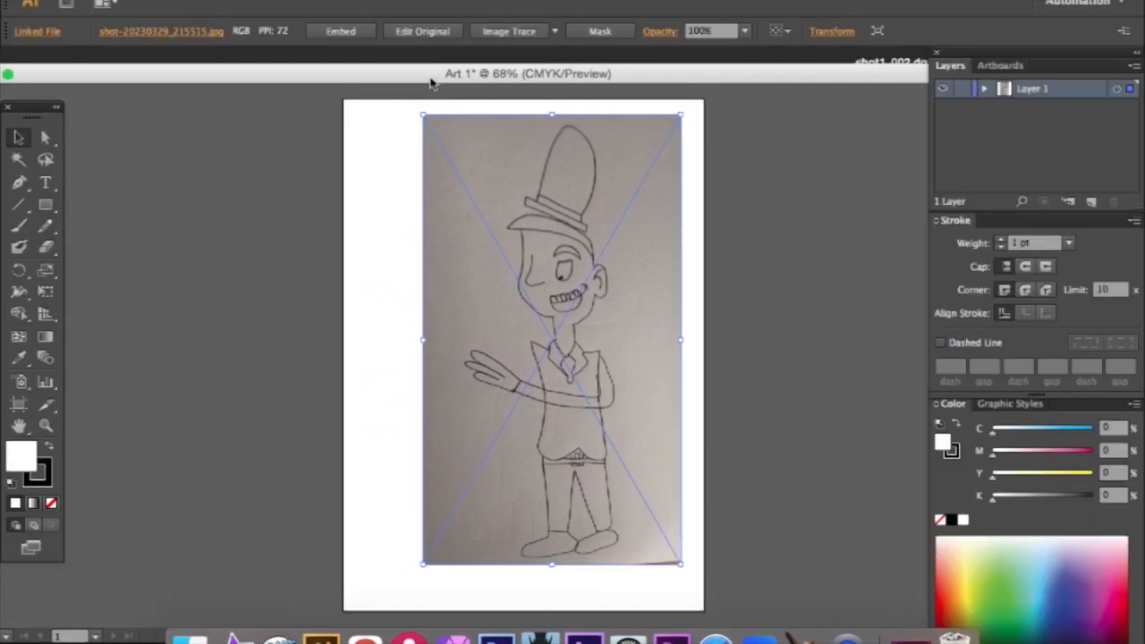
left_click(51, 73)
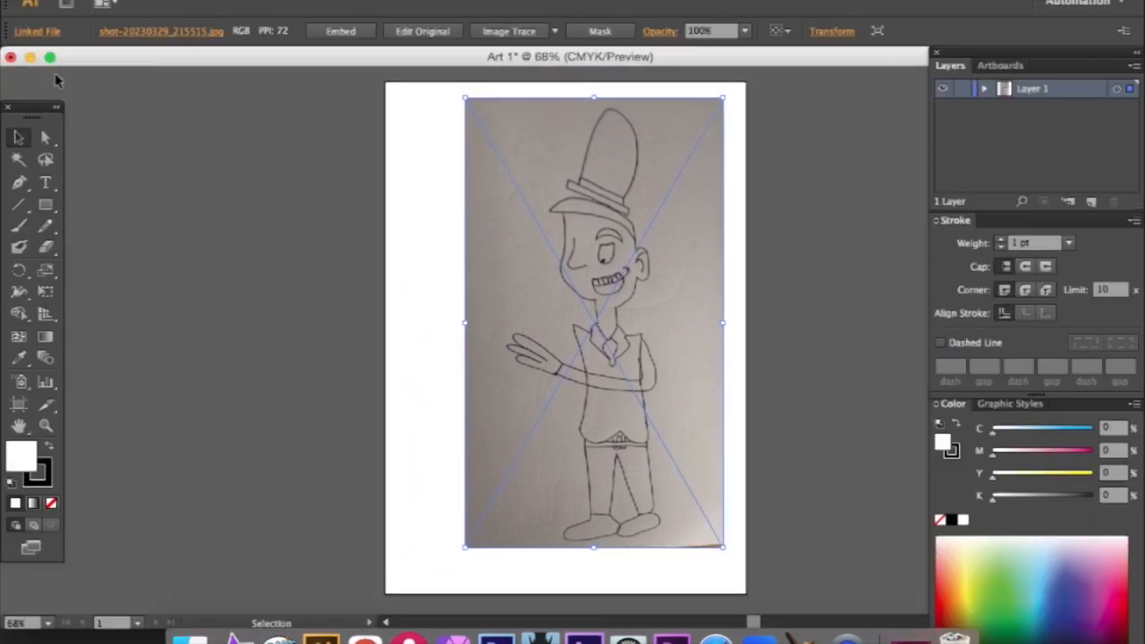
- Align the sketch with the artboard's upper-left corner and stretch it to fill the whole artboard
left_click_drag(519, 197, 458, 176)
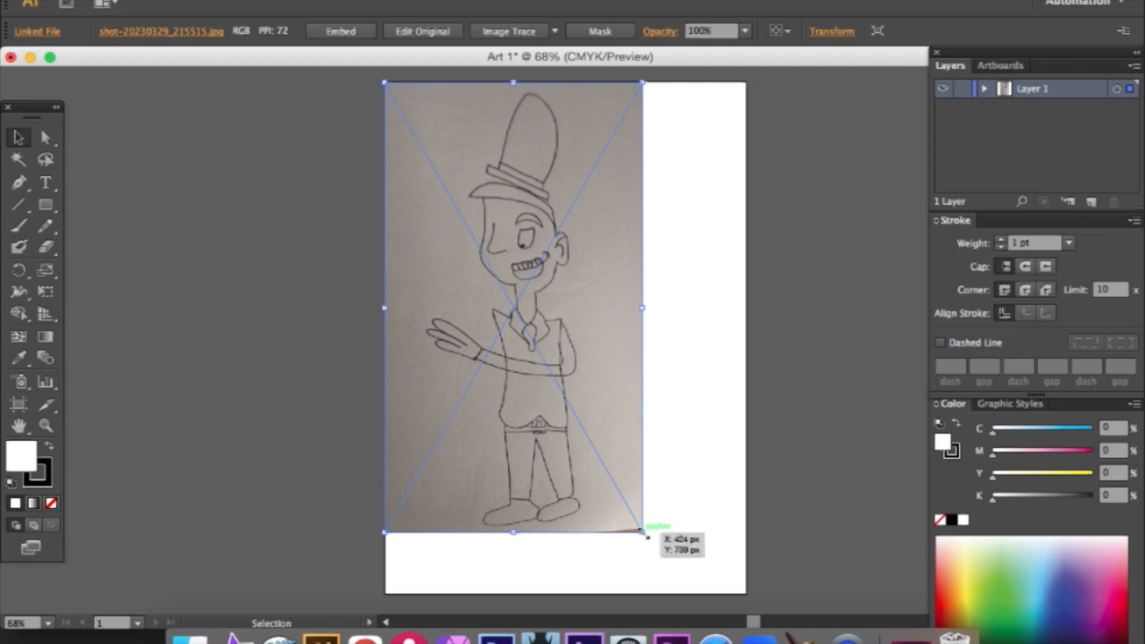
left_click_drag(639, 535, 746, 593)
mouse_move(637, 525)
left_mouse_down()
mouse_move(604, 513)
mouse_move(636, 512)
left_mouse_up()
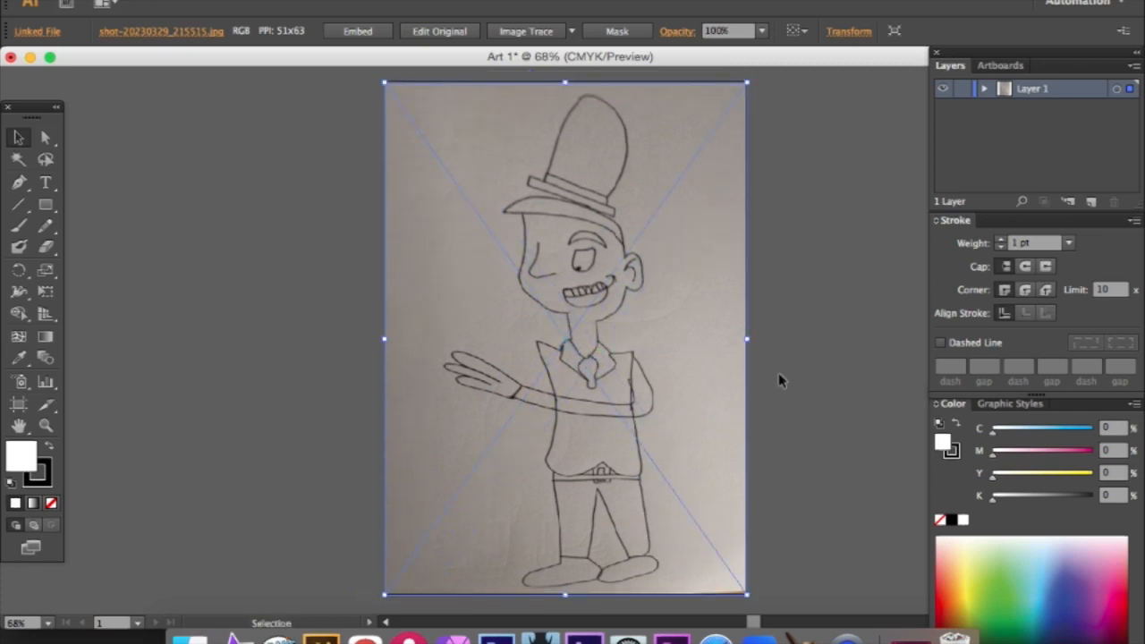
- Add a new layer above the sketch and lock Layer 1
left_click(1090, 201)
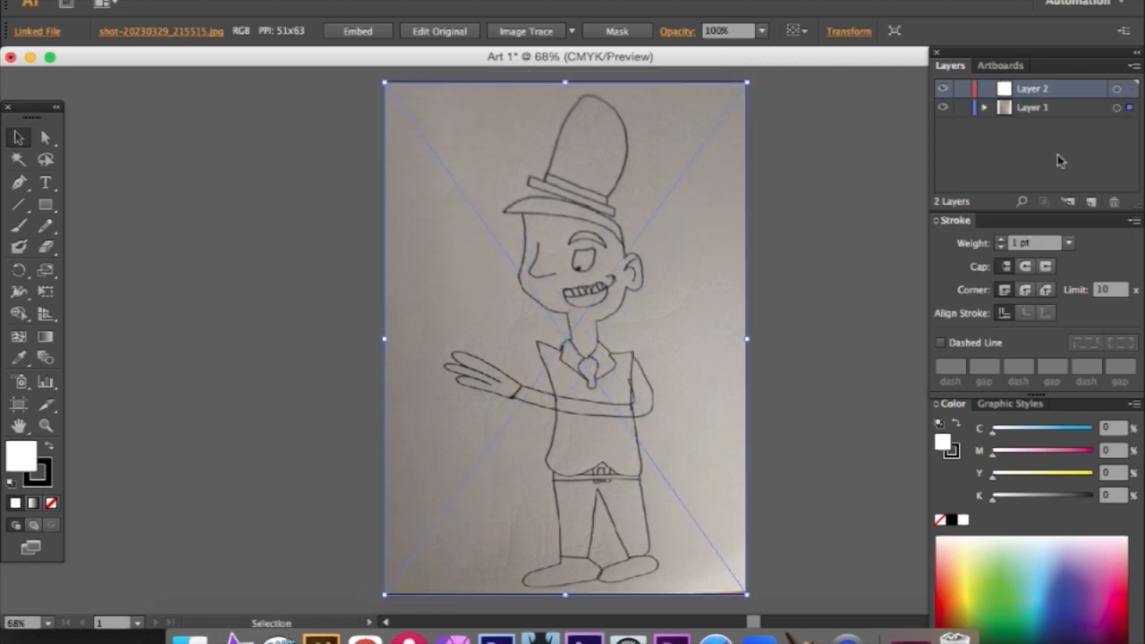
left_click(962, 108)
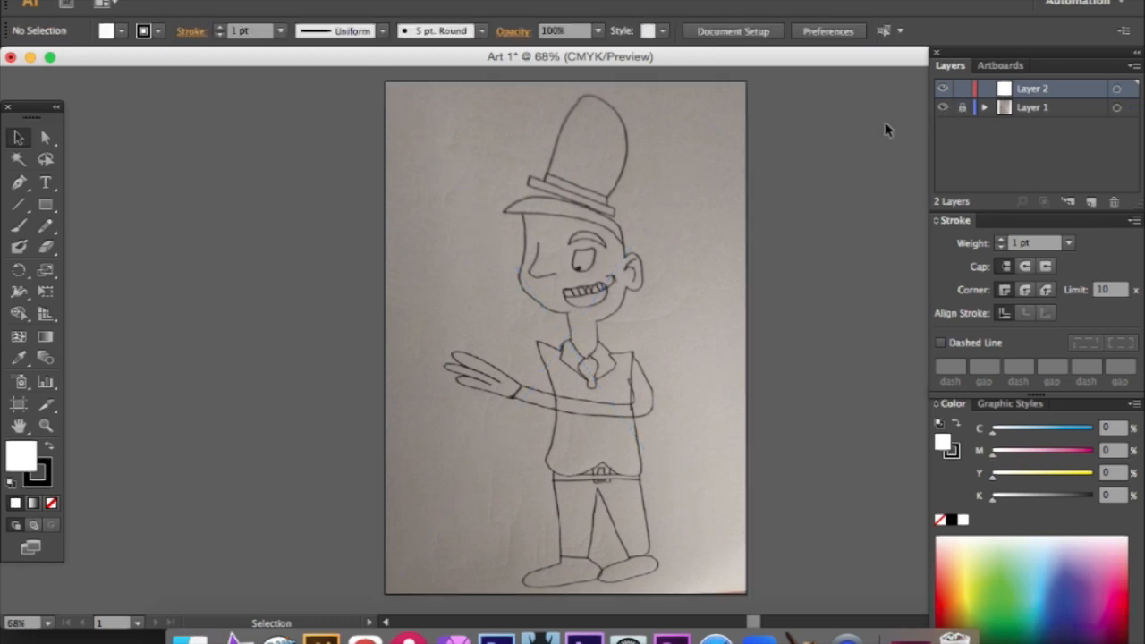
left_click(23, 185)
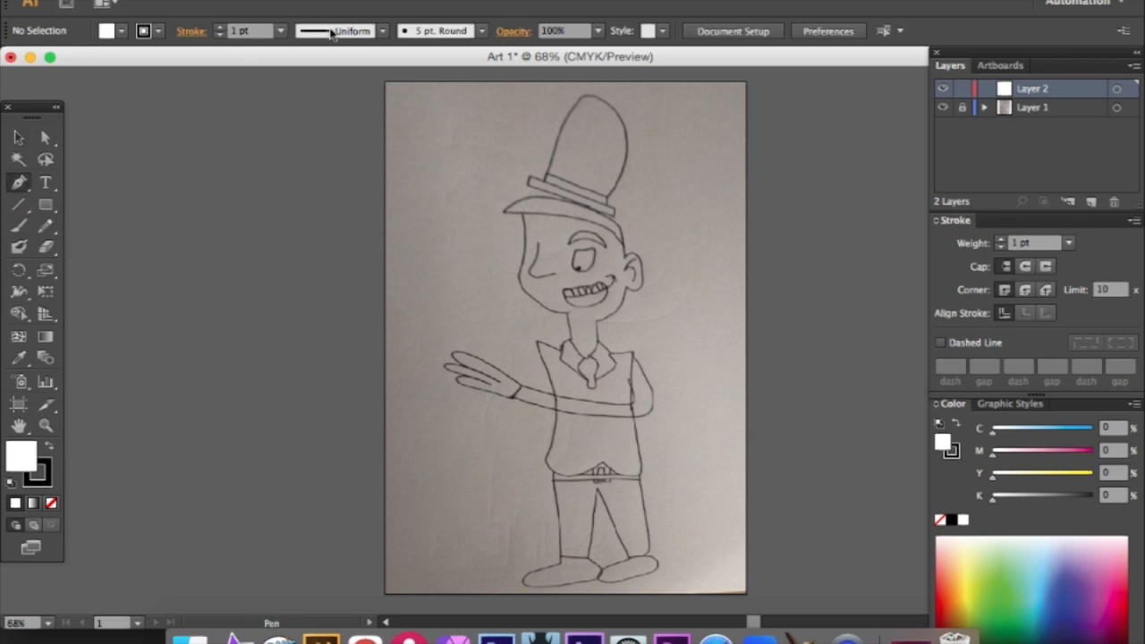
left_click(425, 2)
left_click(431, 114)
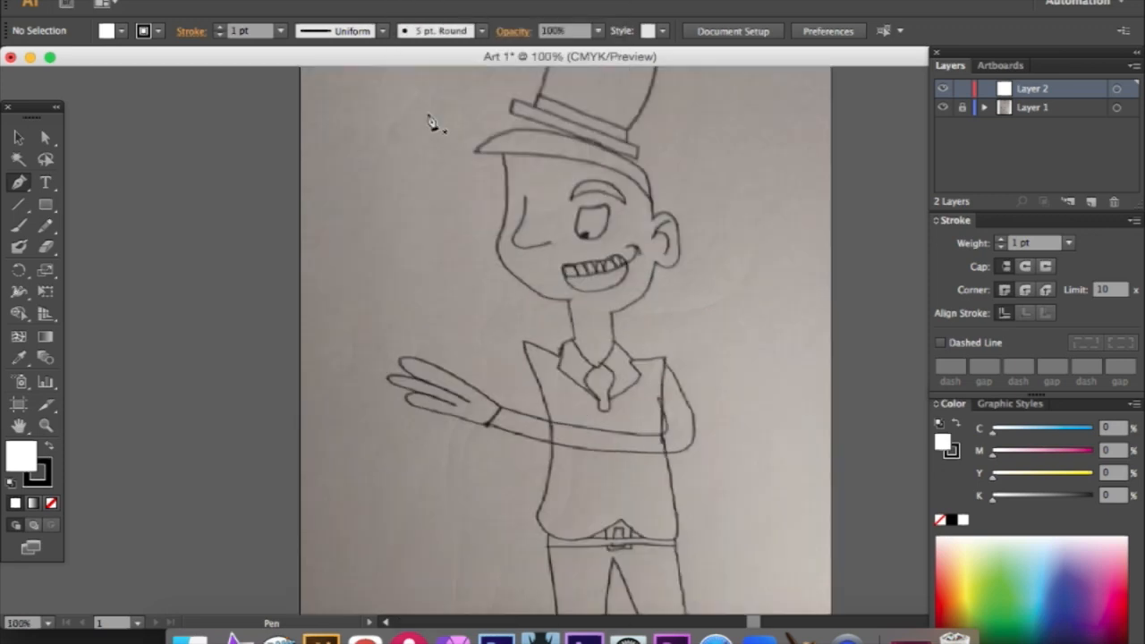
scroll(550, 169, "up", 2)
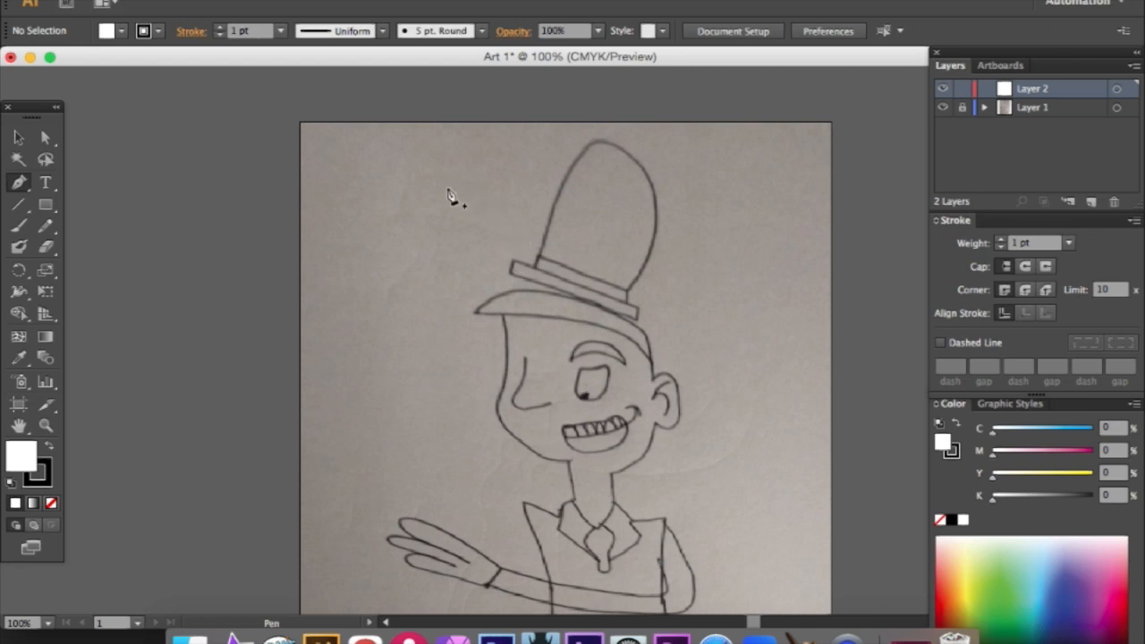
scroll(460, 211, "down", 7)
scroll(459, 211, "up", 9)
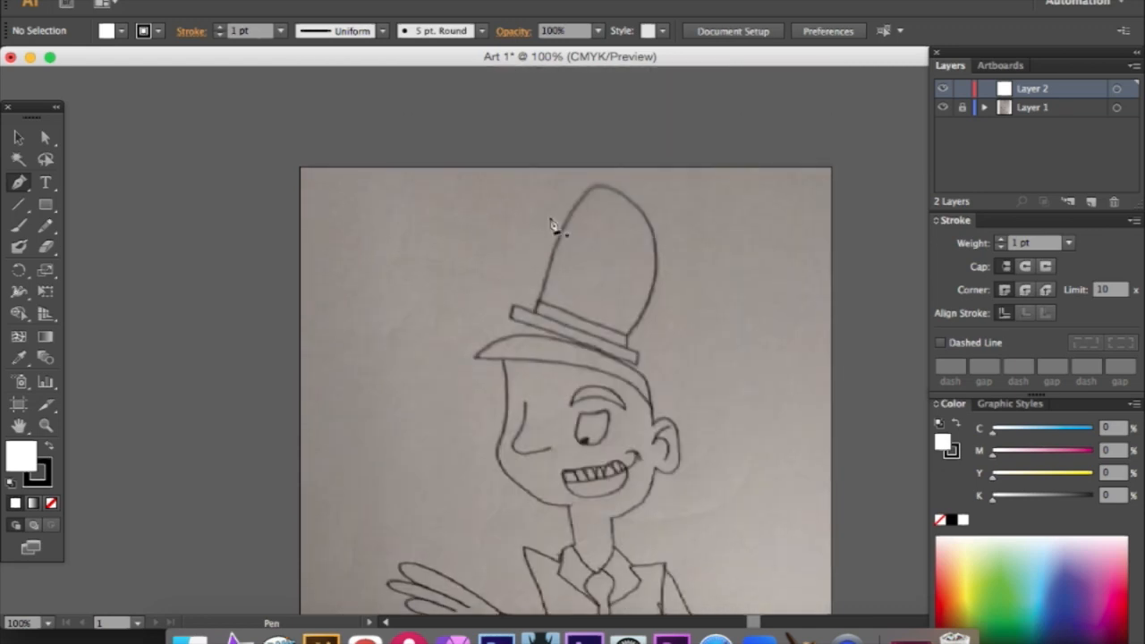
scroll(559, 237, "down", 1)
left_click(537, 292)
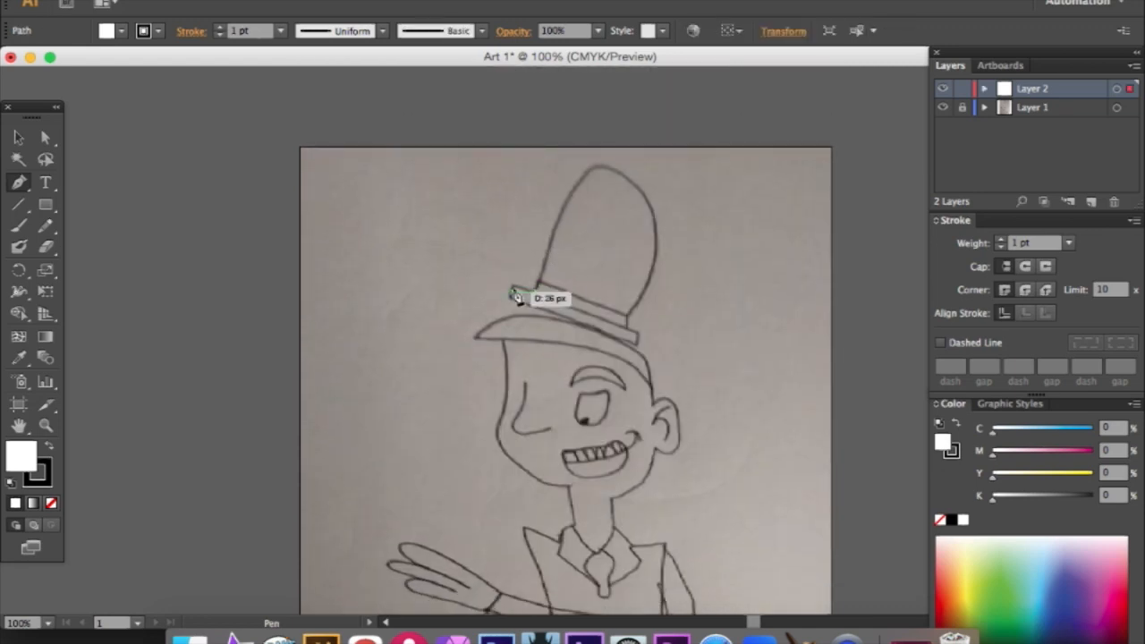
left_click(513, 286)
left_click(515, 299)
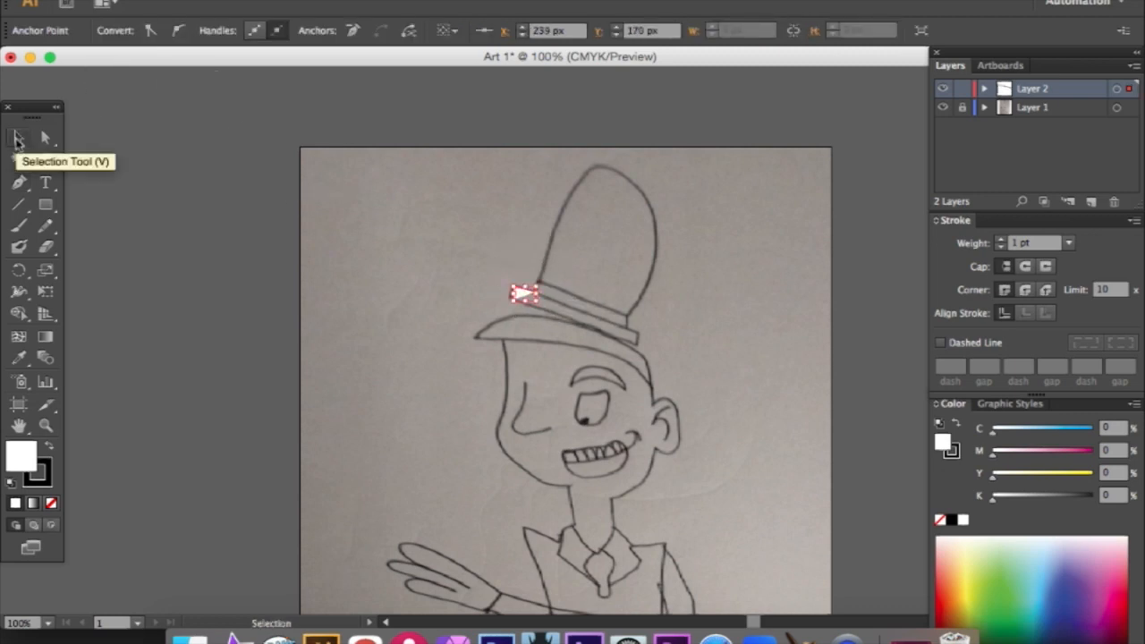
- Set the fill to None and remove the trial path from the hat brim
left_click(16, 136)
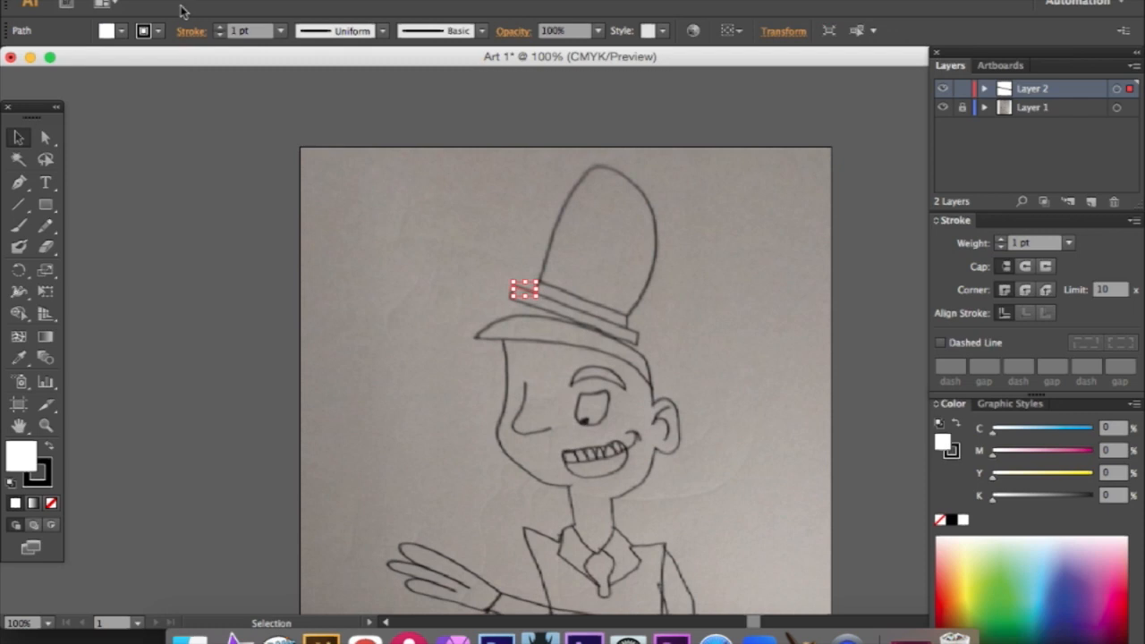
left_click(121, 30)
left_click(14, 60)
left_click(474, 257)
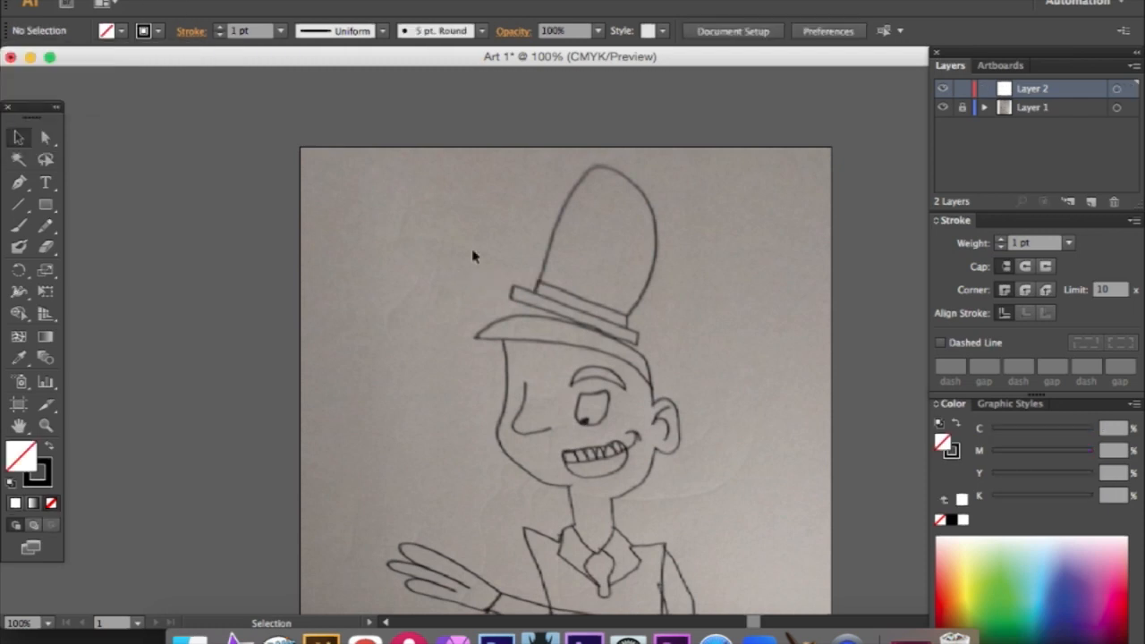
- Trace the hat's brim with the Pen tool, from the crown's lower-left corner around to its lower-right corner
left_click(19, 182)
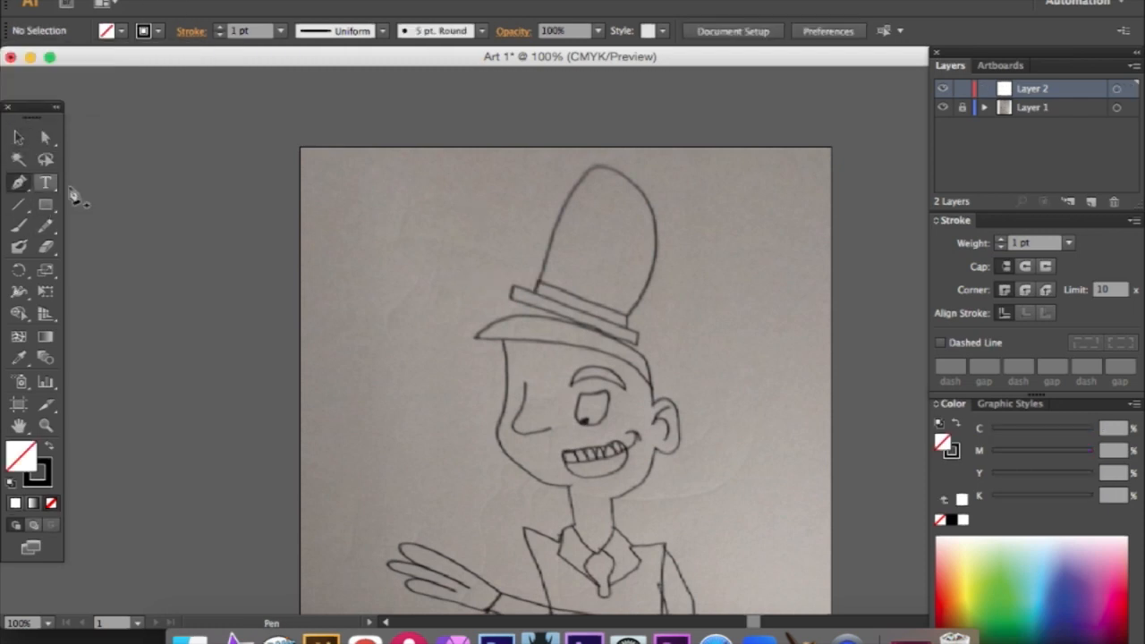
left_click(538, 295)
left_click(513, 286)
left_click(511, 299)
left_click(635, 346)
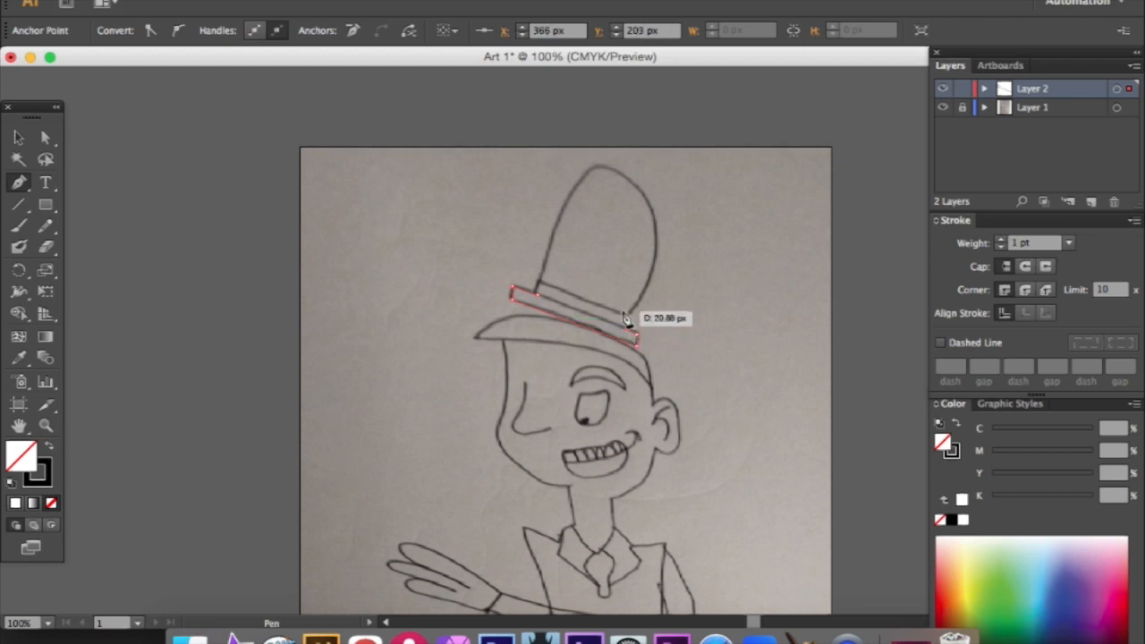
left_click(628, 316)
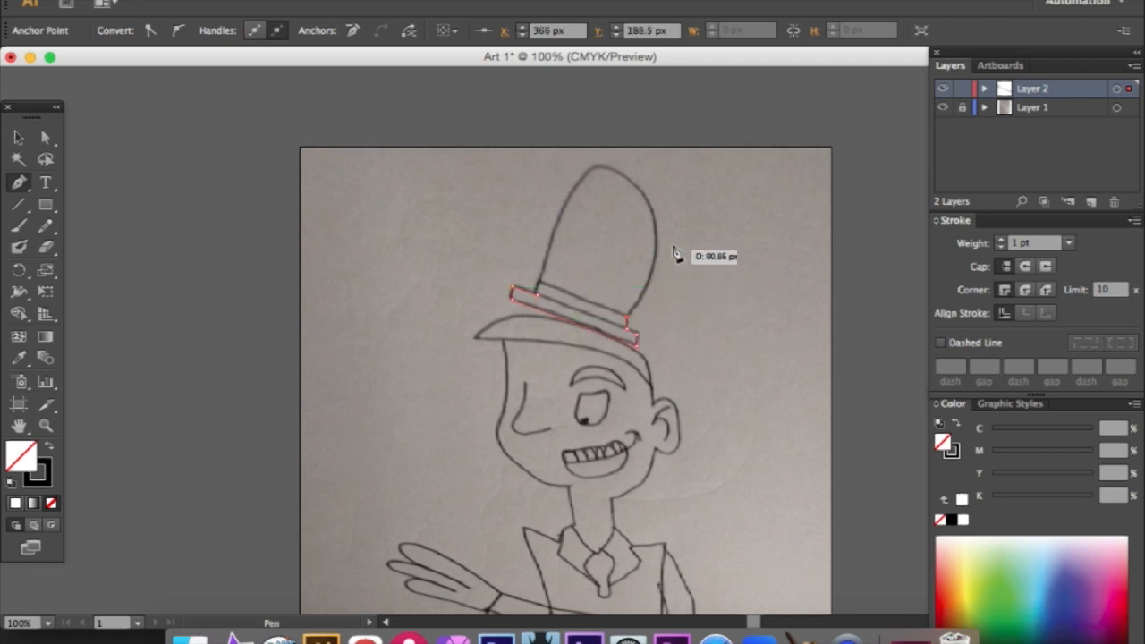
- Continue the hat path with curved segments around the crown, close it at the starting point and deselect it
left_click_drag(655, 216, 631, 185)
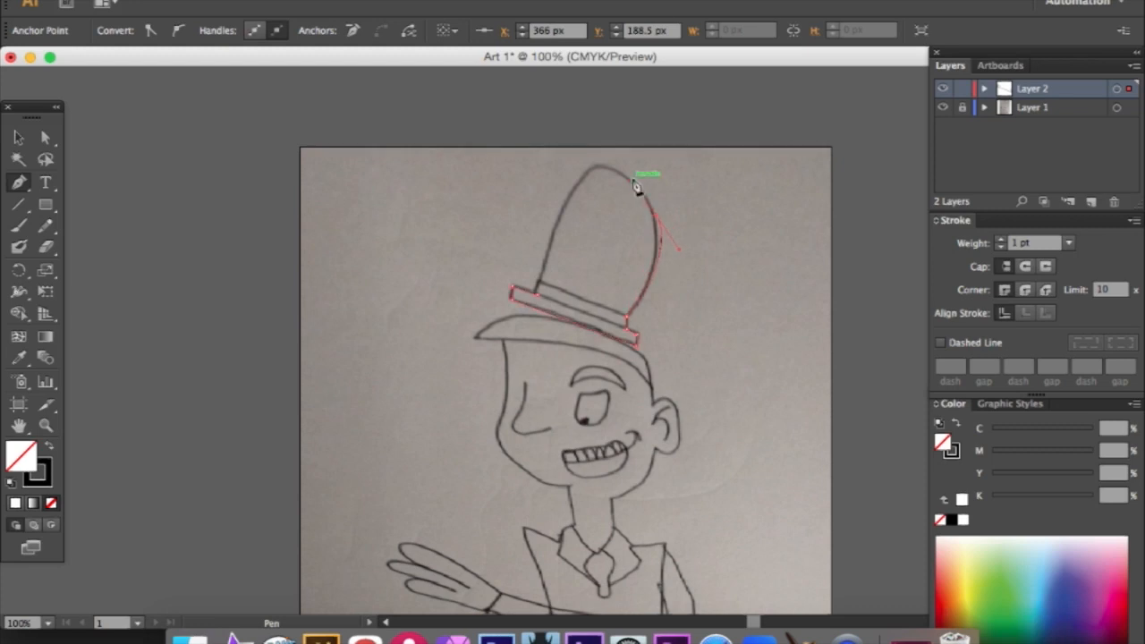
left_click(592, 167)
left_click(541, 286)
left_click_drag(544, 290, 528, 350)
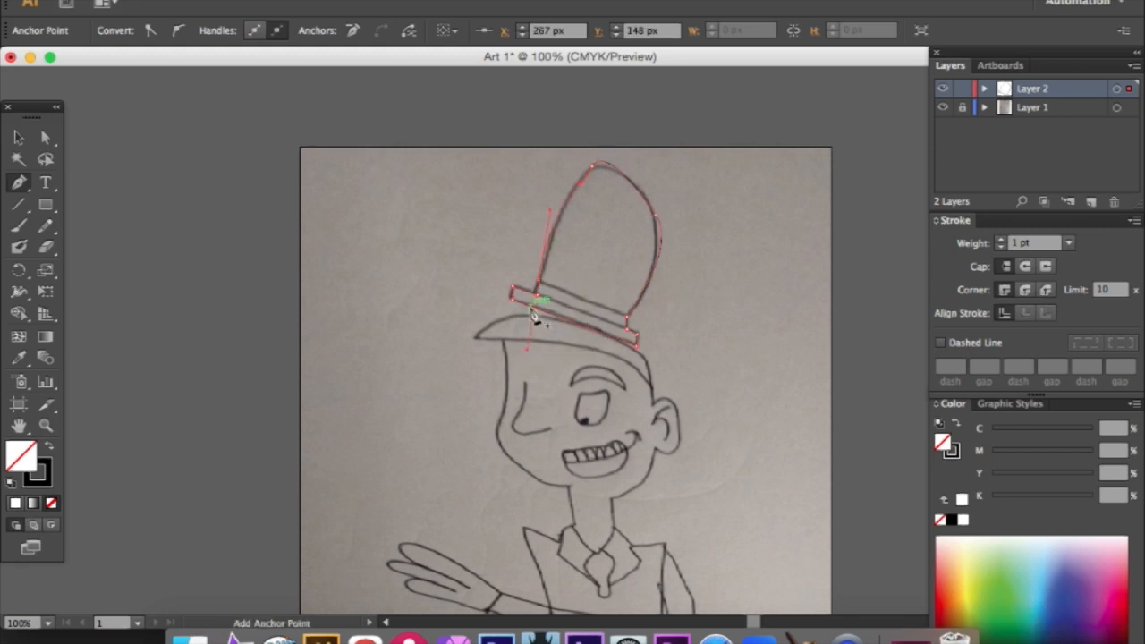
left_click(539, 281)
left_click(537, 293)
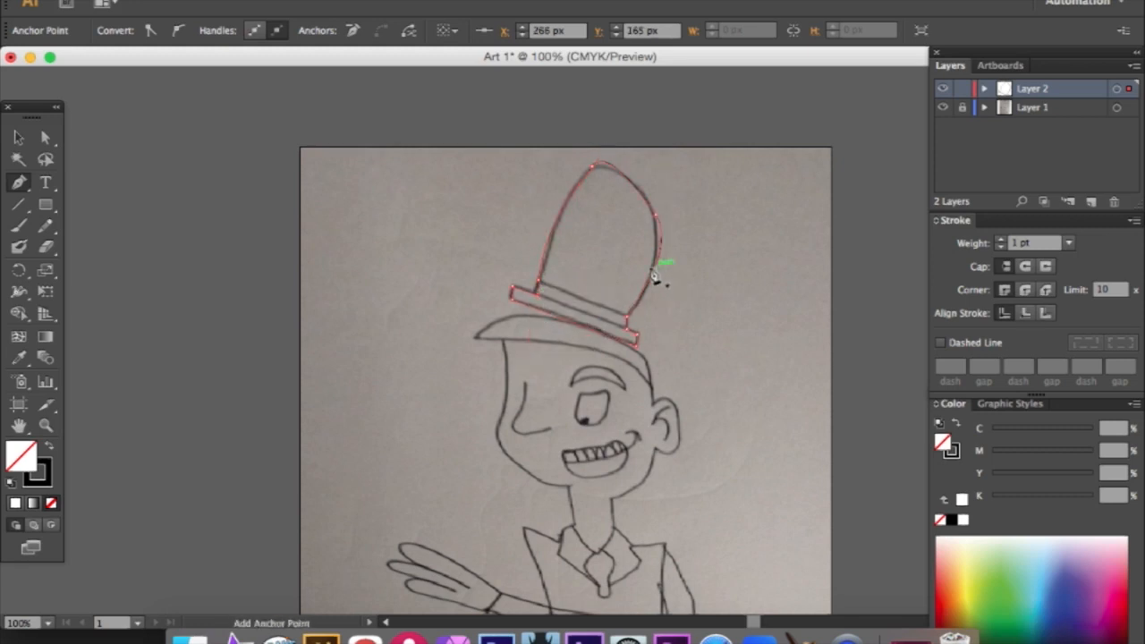
key("v")
left_click(605, 253)
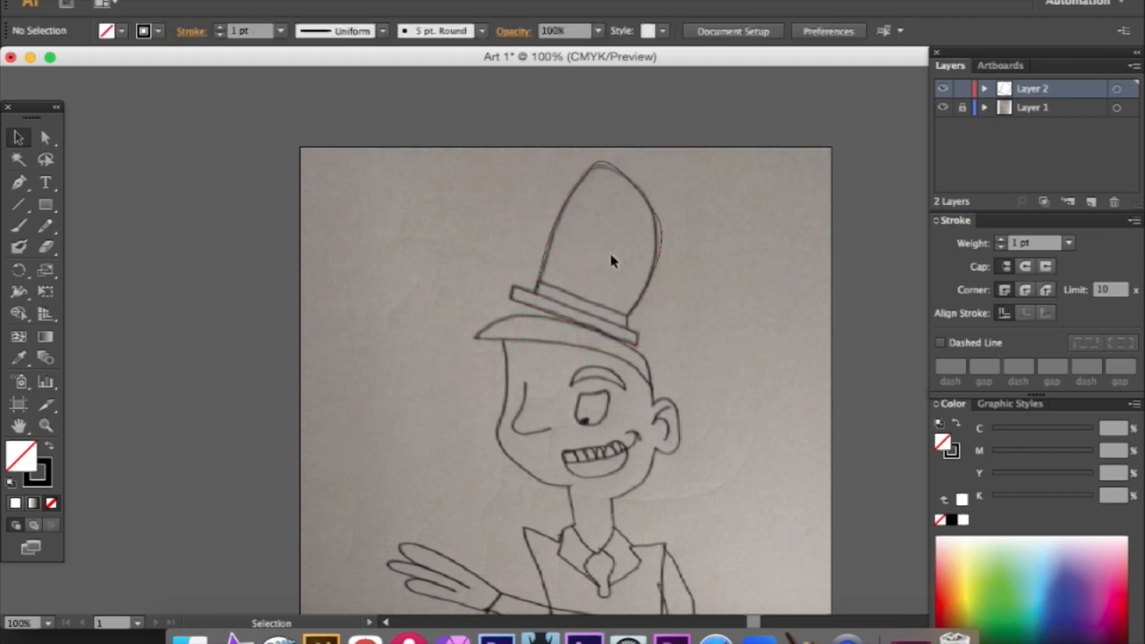
- Draw the upper and lower edges of the hat band across the base of the crown with the Pen tool
scroll(602, 268, "up", 2)
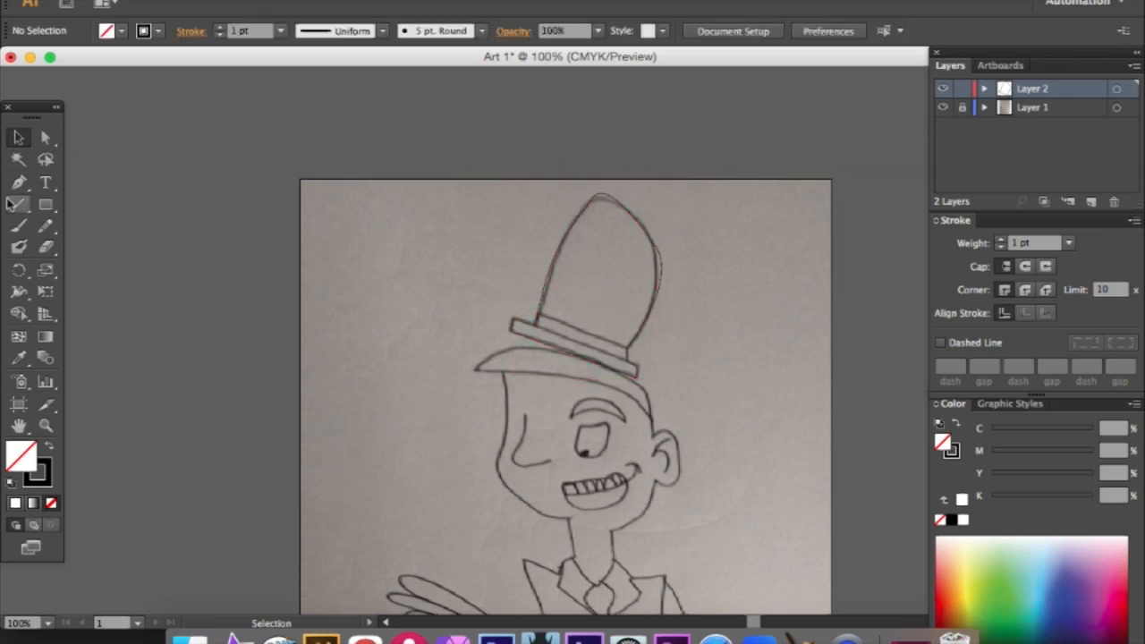
key("p")
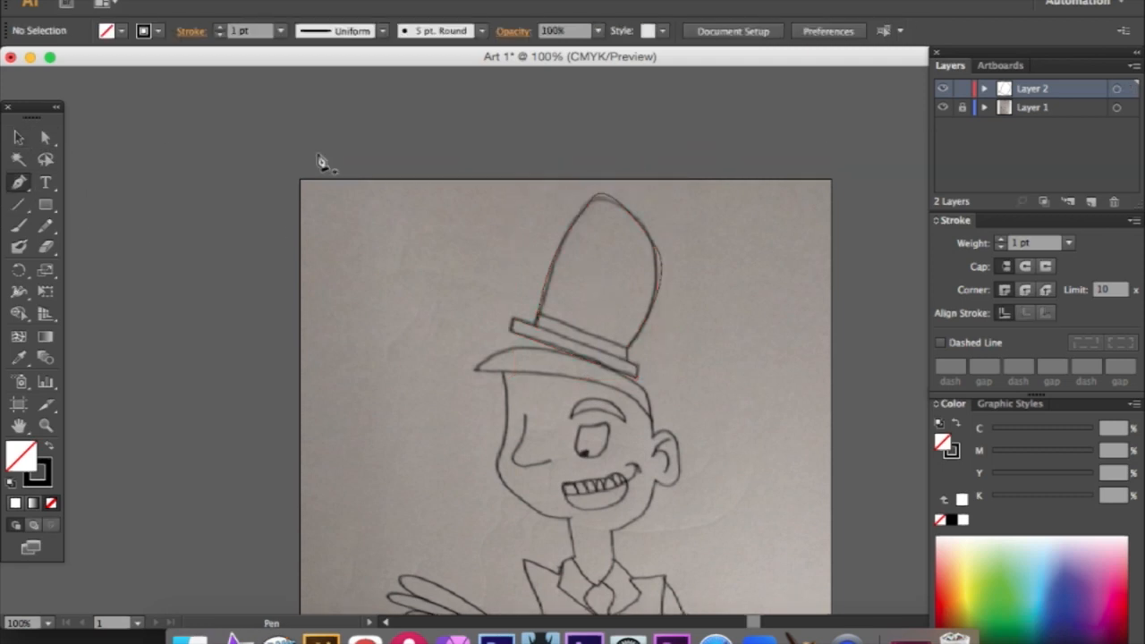
left_click(625, 353)
left_click(540, 320)
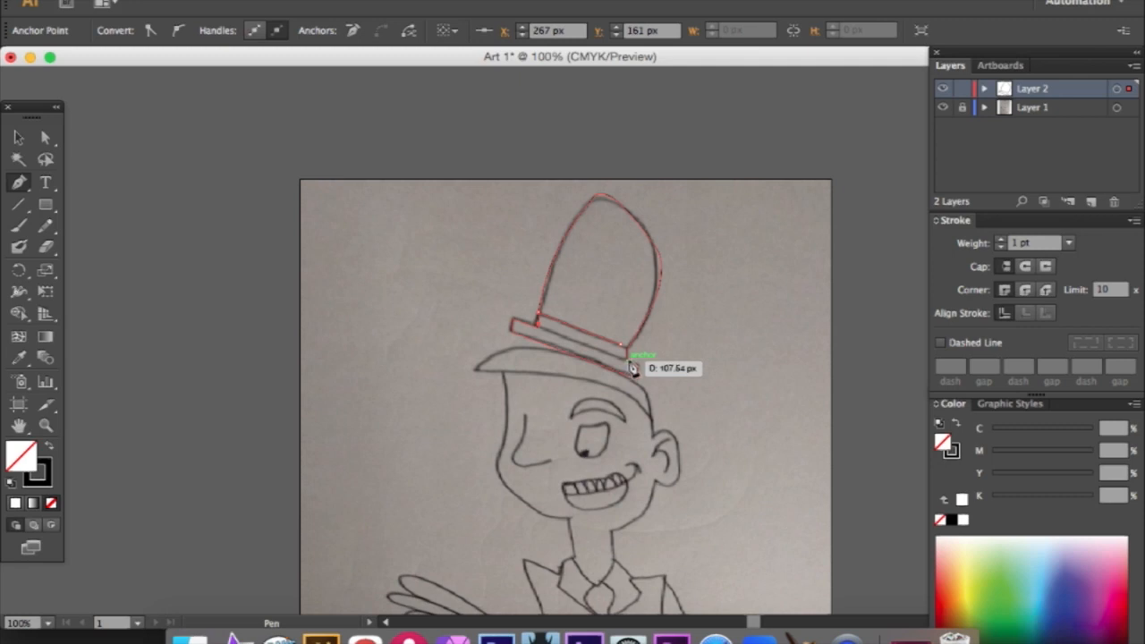
left_click(629, 356)
key("v")
left_click(704, 368)
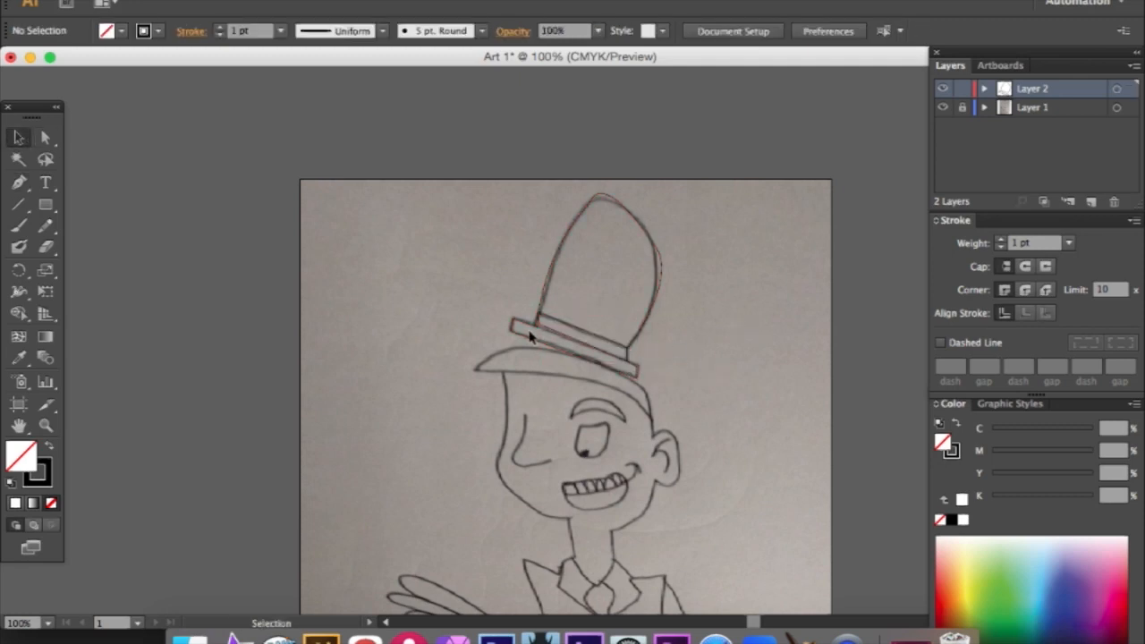
- Trace the hair shape beneath the hat as a closed curved path with the Pen tool at 150% zoom
scroll(490, 333, "down", 3)
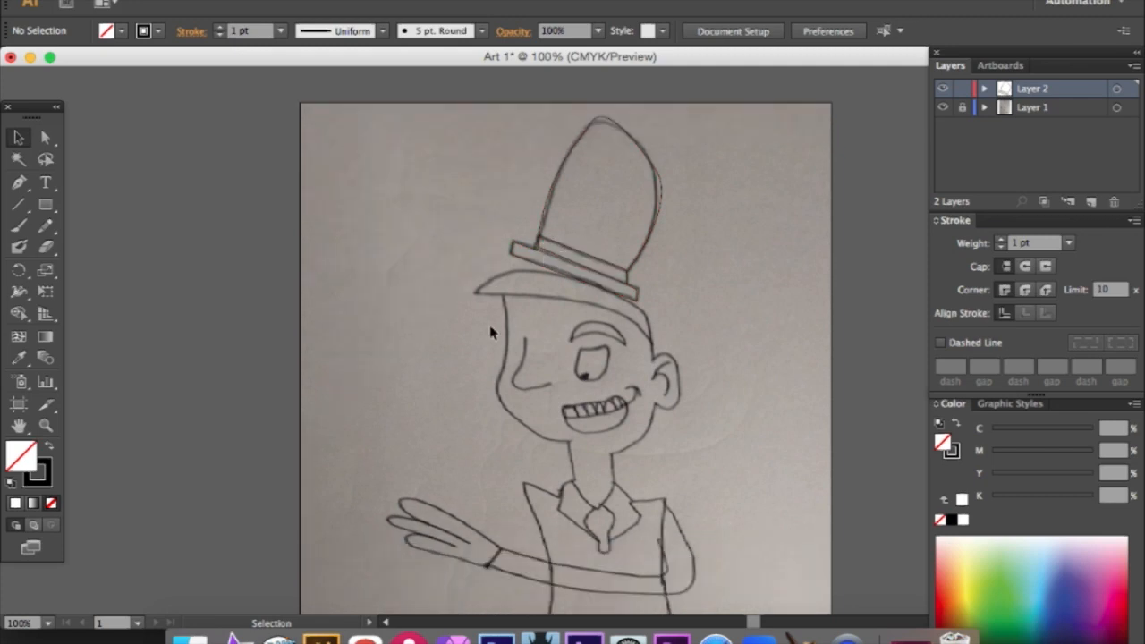
scroll(490, 331, "down", 3)
left_click(413, 1)
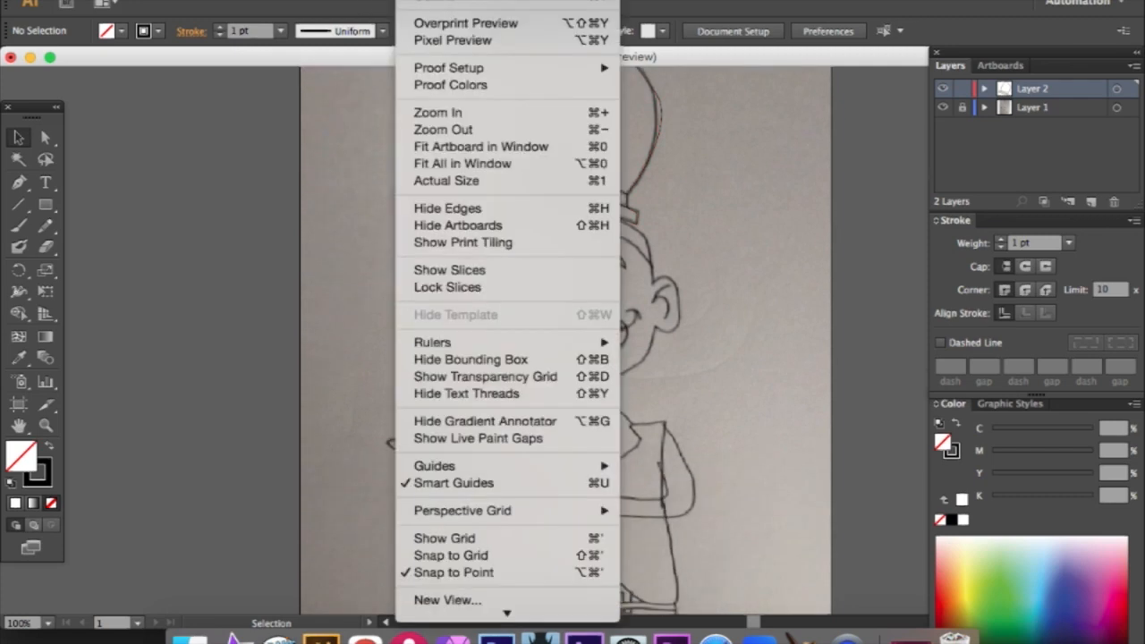
left_click(451, 113)
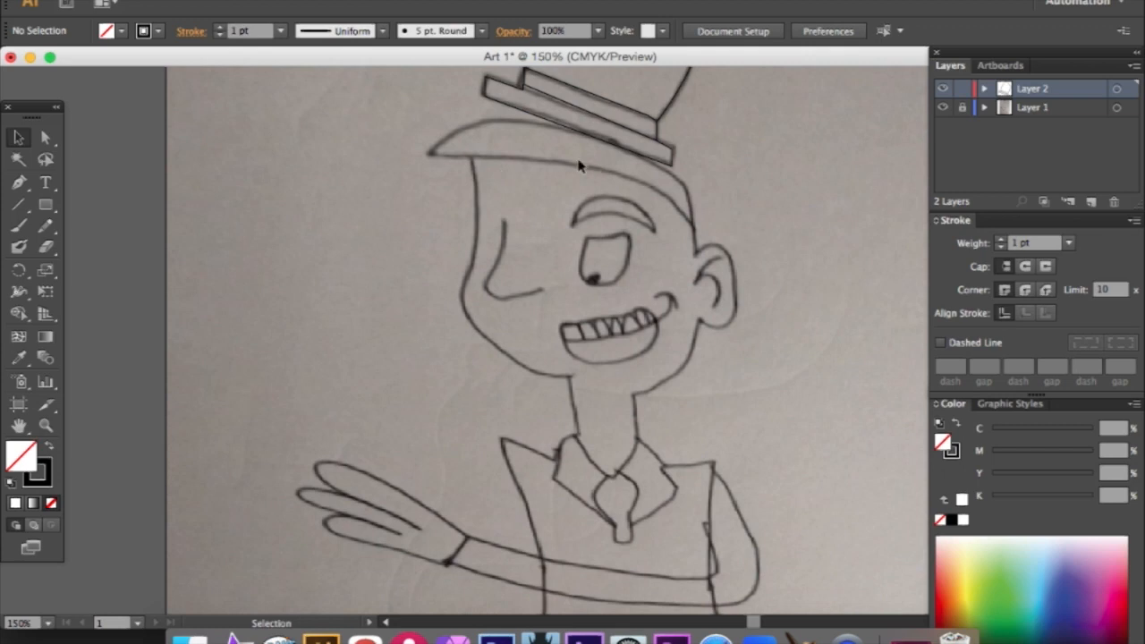
left_click(16, 181)
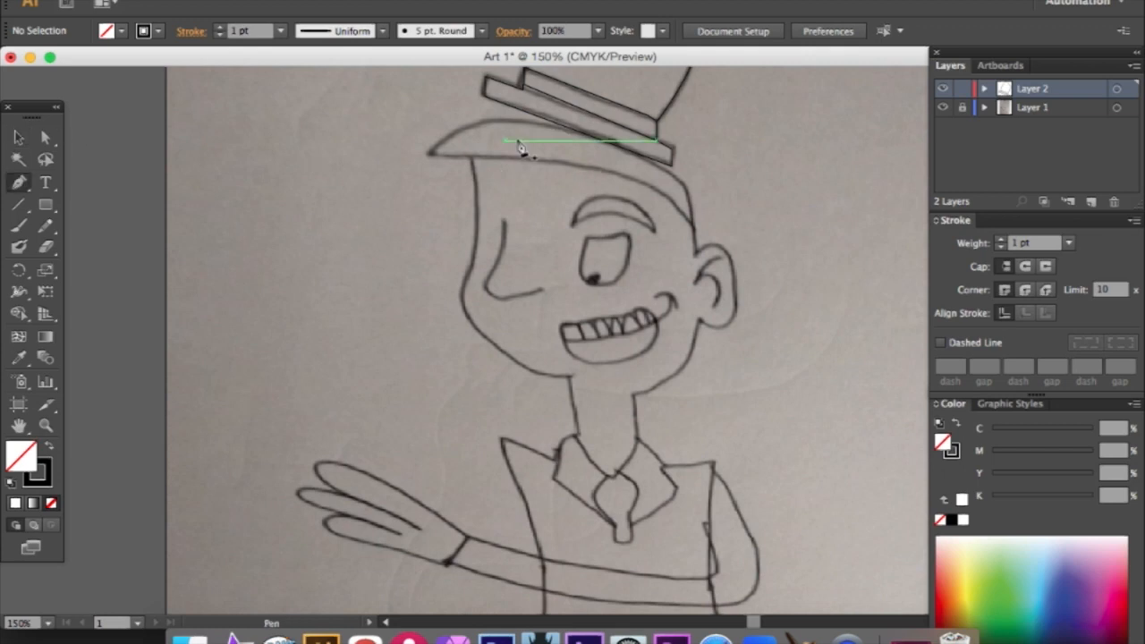
left_click(685, 187)
left_click_drag(520, 120, 678, 186)
left_click(693, 226)
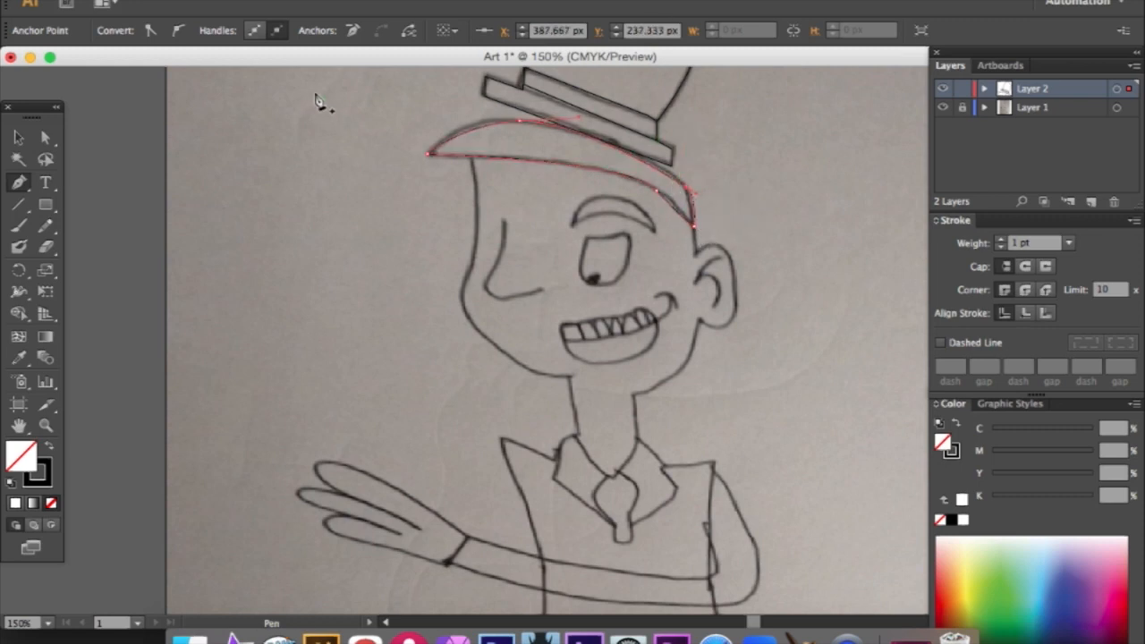
left_click(18, 137)
left_click(291, 190)
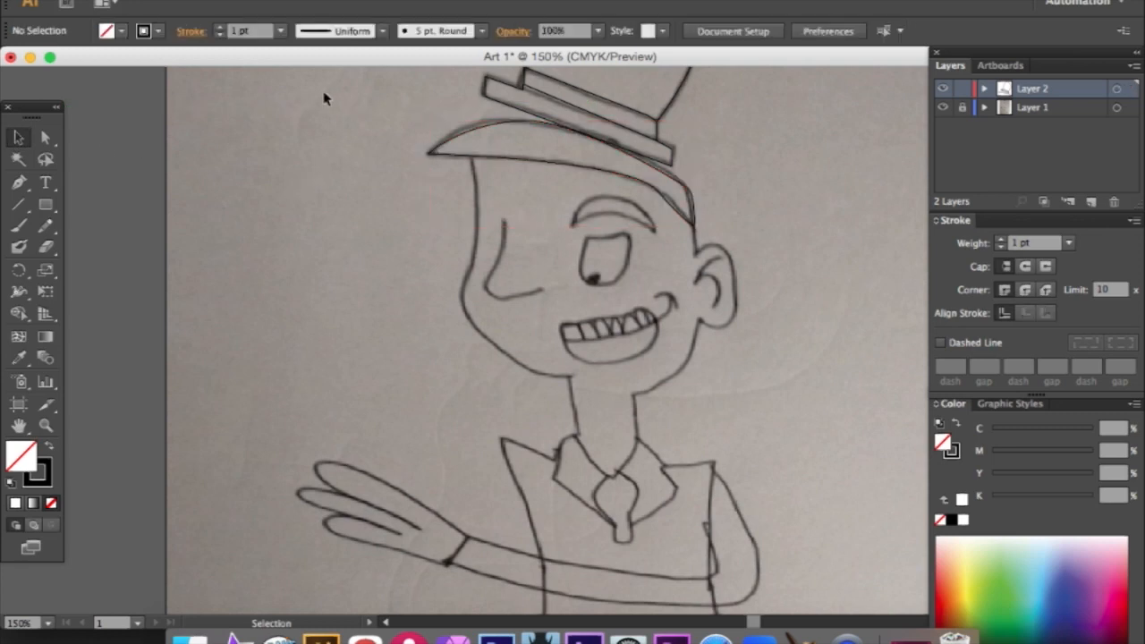
- Trace the outline of the face, ear and neck in one closed black stroke with the Paintbrush tool
scroll(375, 188, "down", 1)
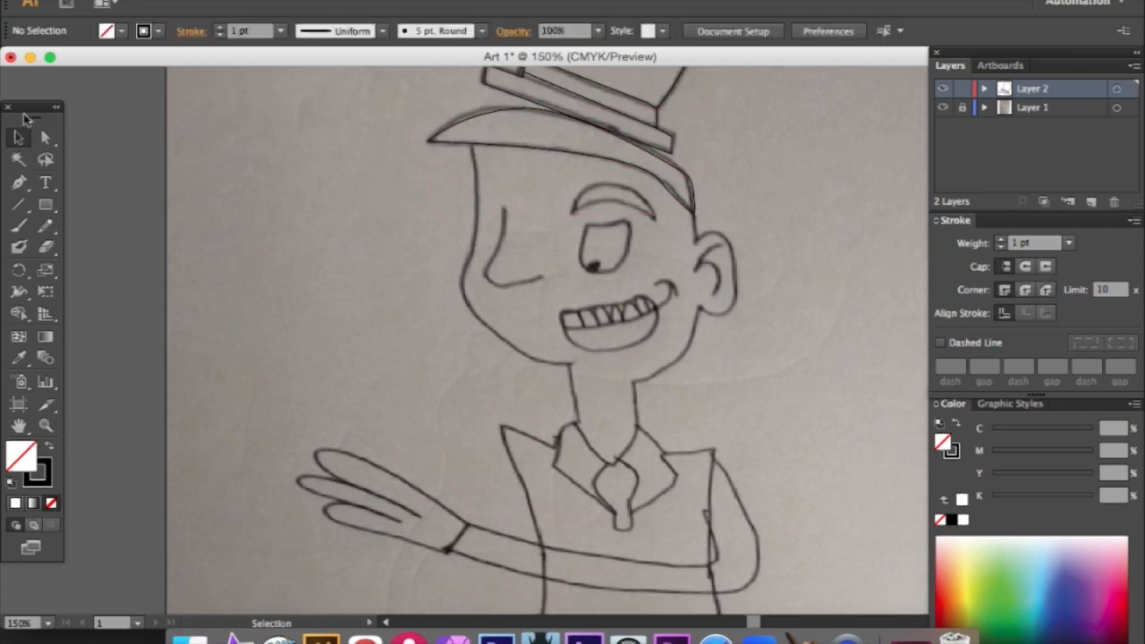
left_click(19, 226)
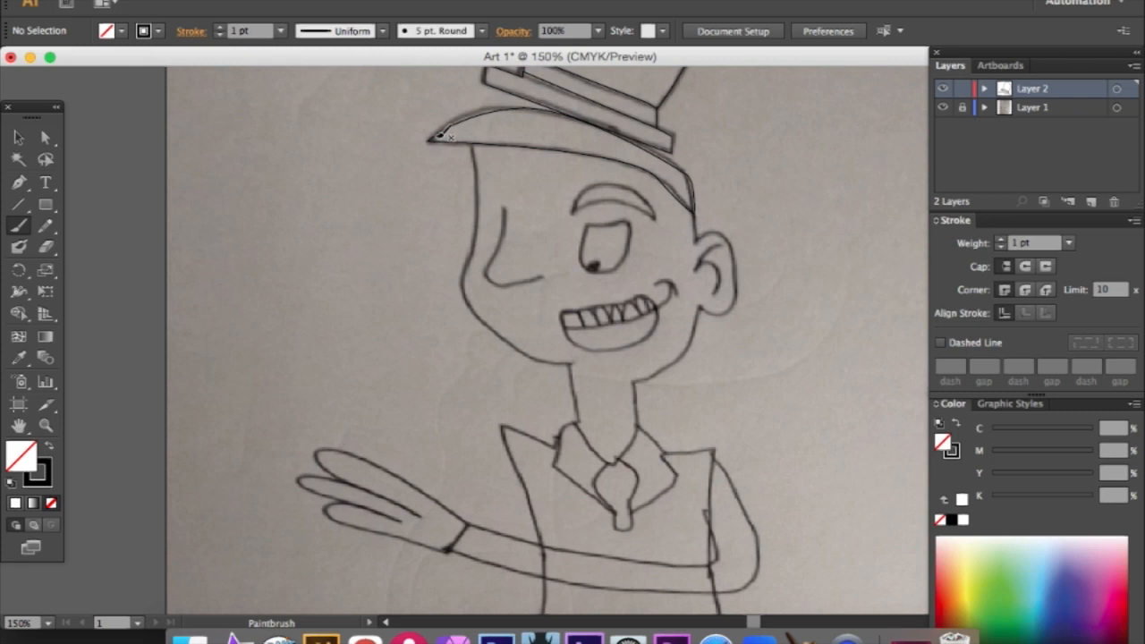
mouse_move(474, 145)
left_mouse_down()
mouse_move(465, 302)
mouse_move(536, 356)
mouse_move(570, 363)
mouse_move(584, 438)
mouse_move(614, 465)
mouse_move(641, 428)
mouse_move(637, 379)
mouse_move(679, 358)
mouse_move(702, 310)
mouse_move(736, 311)
mouse_move(745, 244)
mouse_move(720, 232)
mouse_move(698, 240)
mouse_move(697, 215)
mouse_move(638, 162)
mouse_move(473, 141)
left_mouse_up()
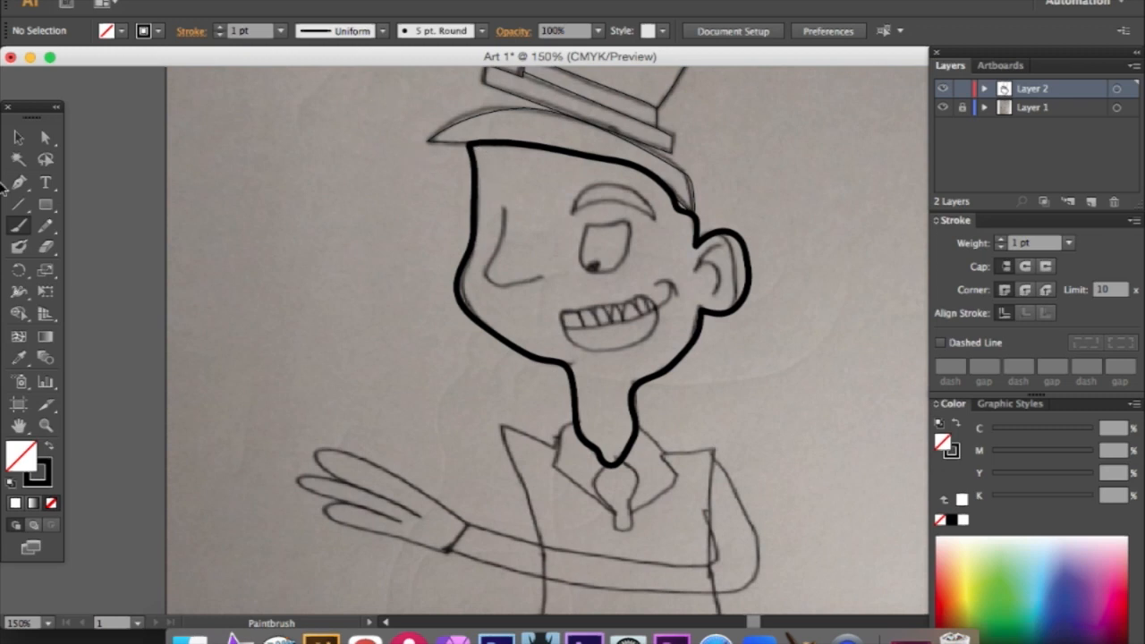
- Try to join the face outline's ends beneath the hat brim with the Pen tool and deselect the path
left_click(18, 137)
left_click(476, 194)
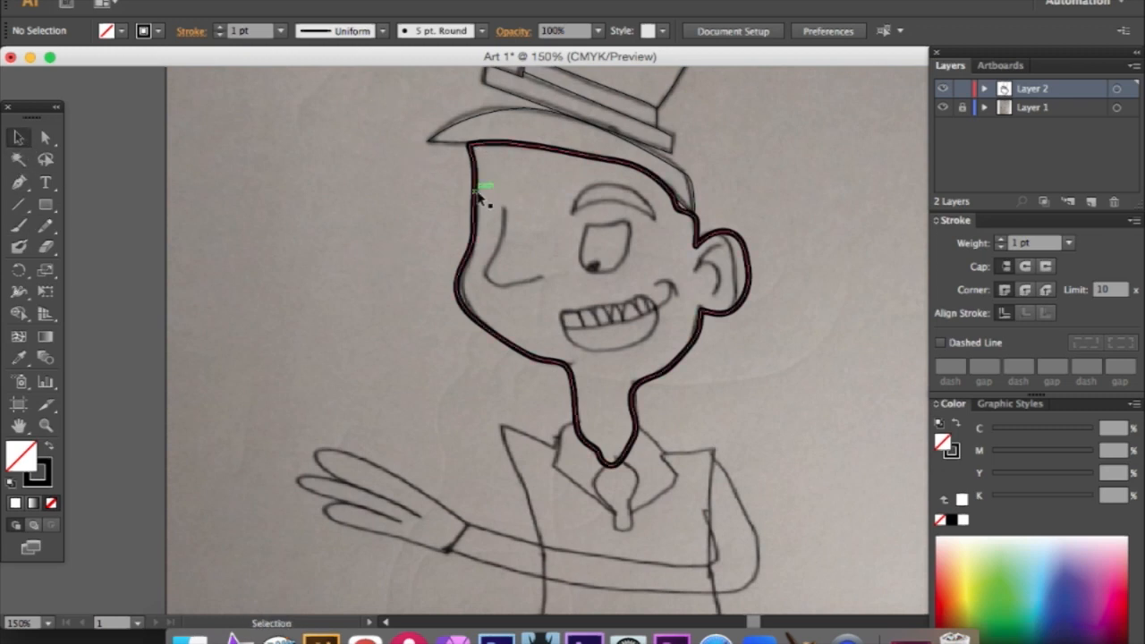
key("p")
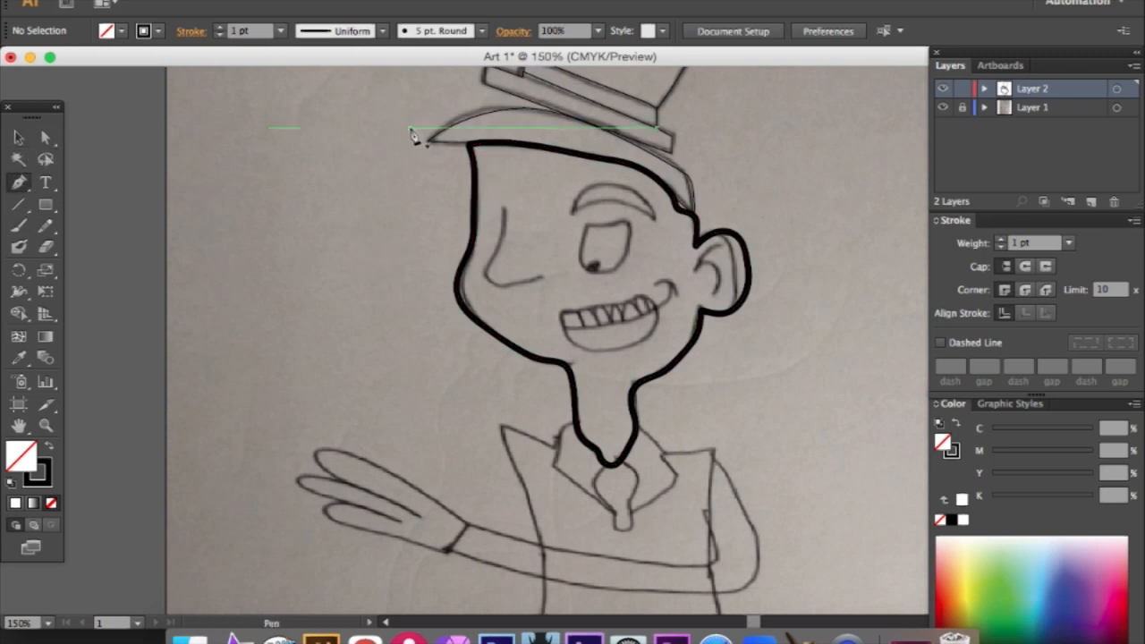
left_click(473, 147)
left_click(18, 136)
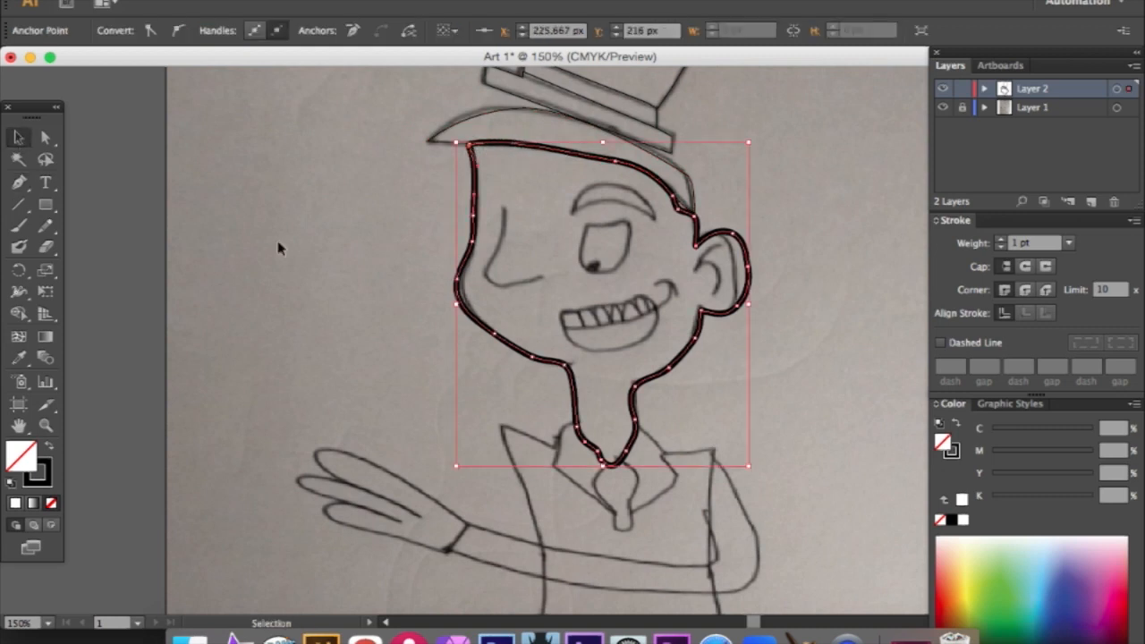
left_click(569, 302)
- Paint the inner ear lines and the long curved nose in black with the Paintbrush tool, undoing and redrawing the nose stroke once
left_click(19, 226)
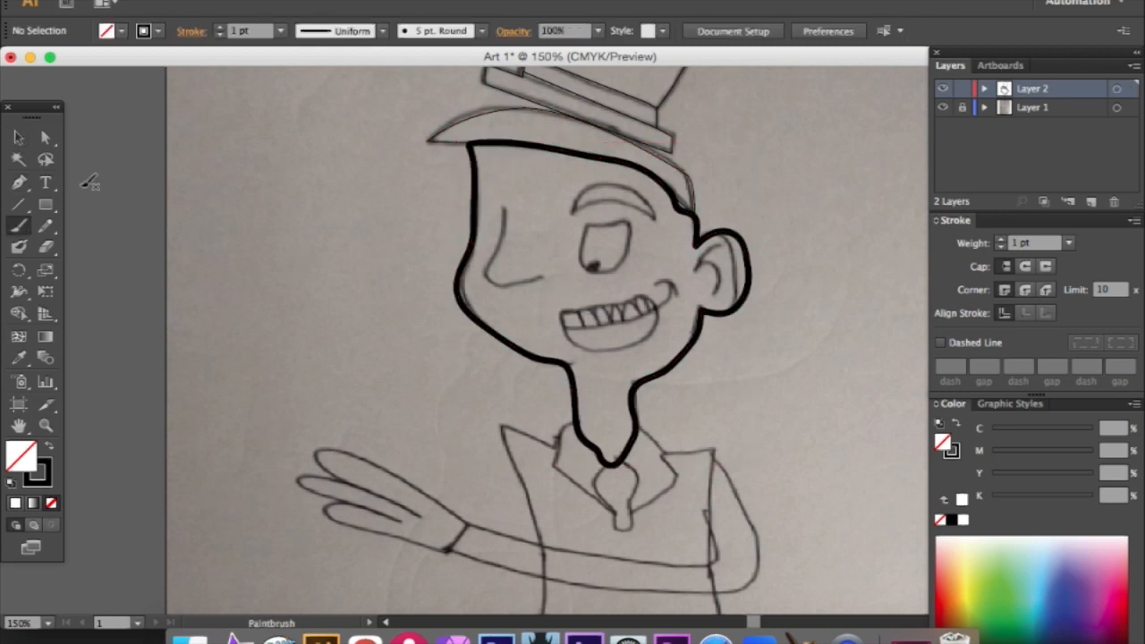
mouse_move(732, 241)
left_mouse_down()
mouse_move(699, 267)
mouse_move(711, 258)
mouse_move(722, 299)
left_mouse_up()
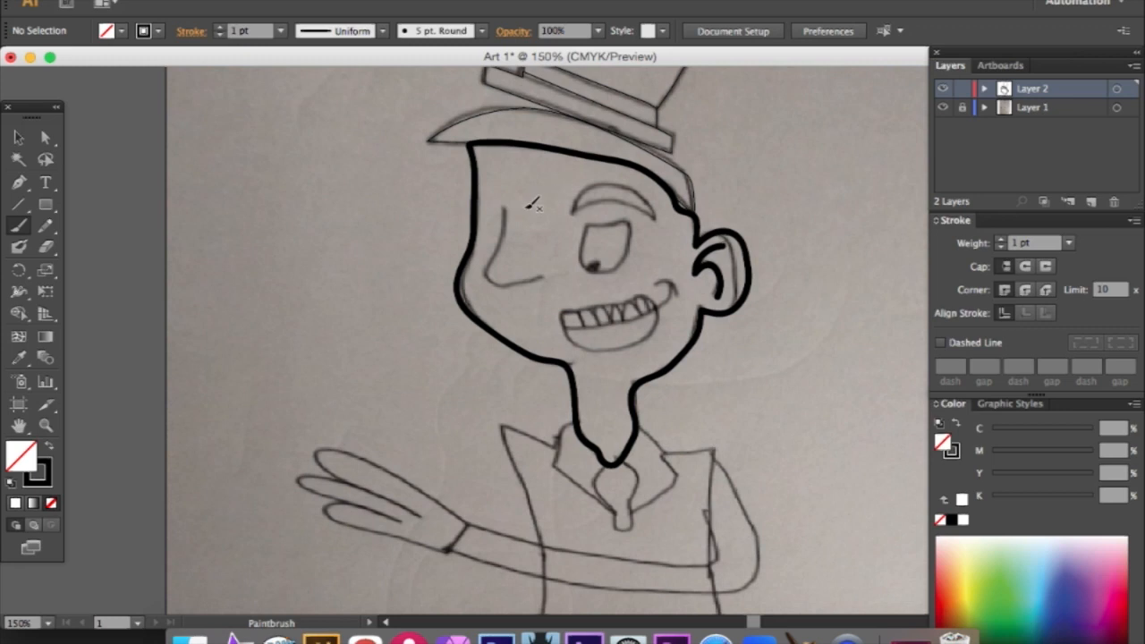
mouse_move(506, 208)
left_mouse_down()
mouse_move(486, 267)
mouse_move(510, 290)
mouse_move(551, 277)
left_mouse_up()
key("super+z")
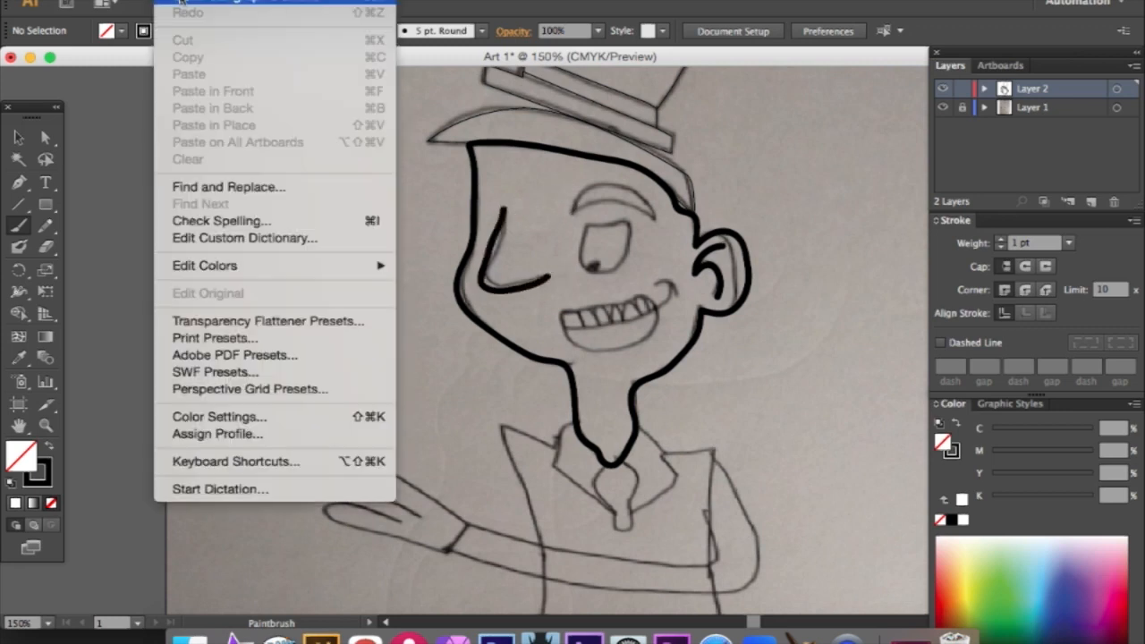
mouse_move(506, 208)
left_mouse_down()
mouse_move(491, 261)
mouse_move(503, 287)
mouse_move(556, 271)
mouse_move(551, 280)
left_mouse_up()
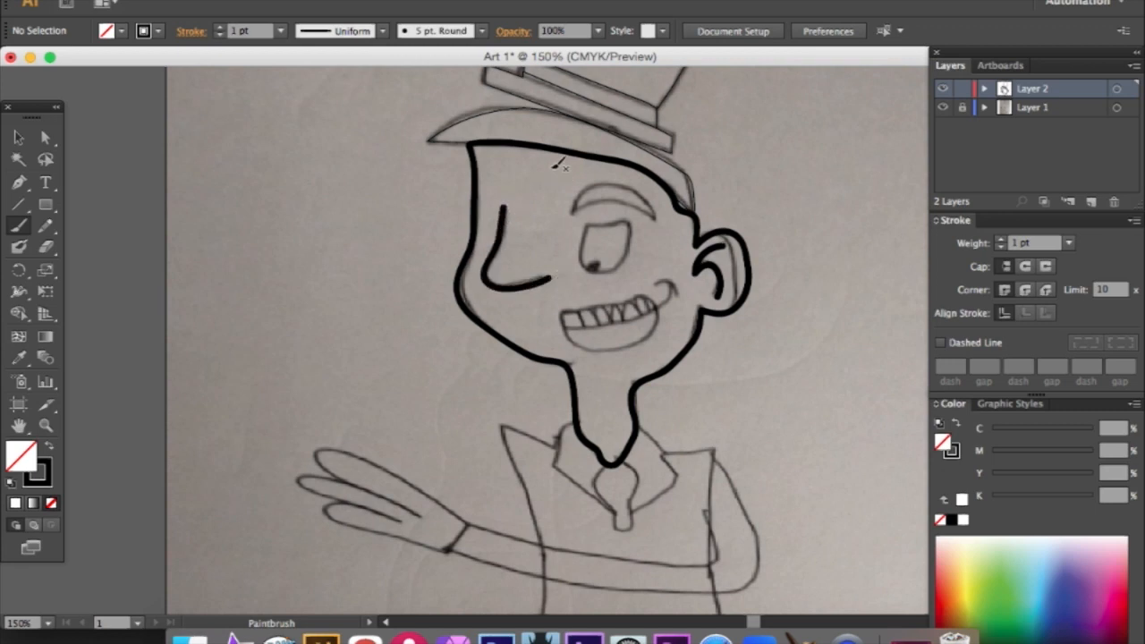
- Trace the eyebrow, the eye with its pupil, and the mouth outline with Paintbrush strokes
mouse_move(617, 179)
left_mouse_down()
mouse_move(585, 191)
mouse_move(572, 210)
mouse_move(661, 216)
left_mouse_up()
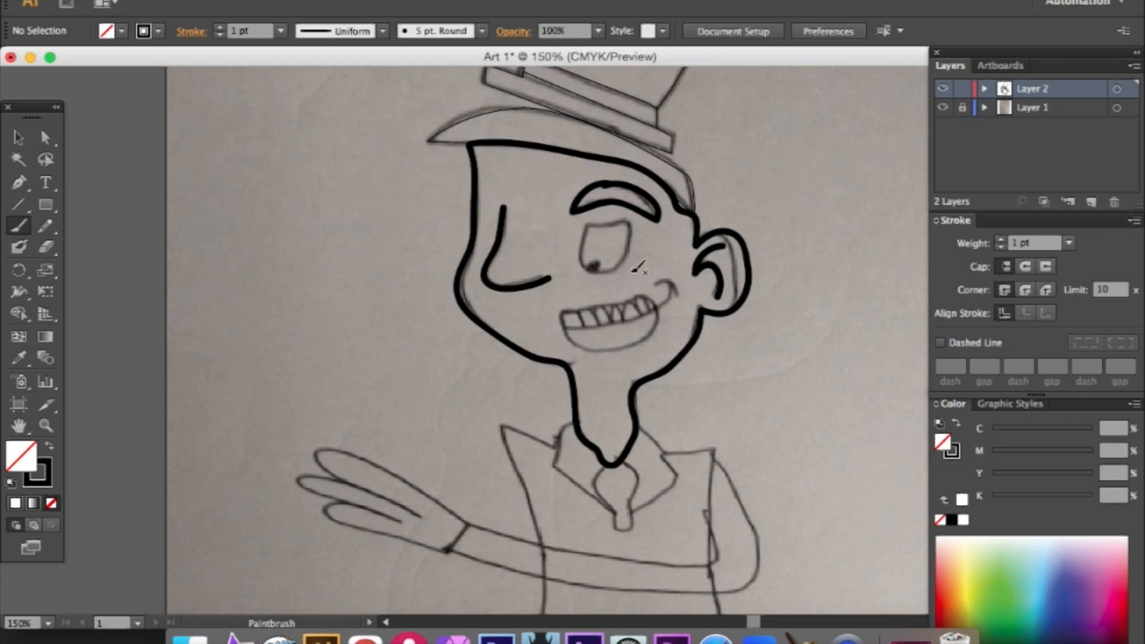
mouse_move(631, 215)
left_mouse_down()
mouse_move(586, 220)
mouse_move(574, 245)
mouse_move(587, 266)
mouse_move(615, 275)
mouse_move(635, 263)
mouse_move(644, 243)
mouse_move(630, 216)
left_mouse_up()
mouse_move(598, 252)
left_mouse_down()
mouse_move(590, 268)
mouse_move(610, 252)
mouse_move(595, 261)
left_mouse_up()
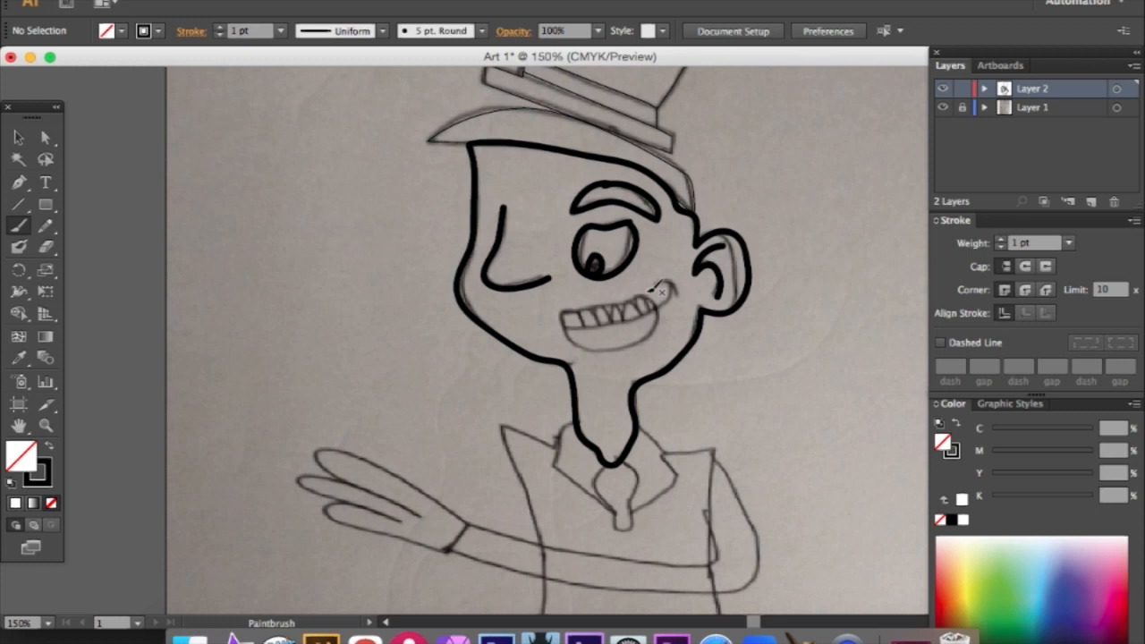
mouse_move(663, 297)
left_mouse_down()
mouse_move(572, 308)
mouse_move(557, 332)
mouse_move(629, 349)
mouse_move(657, 327)
mouse_move(665, 300)
left_mouse_up()
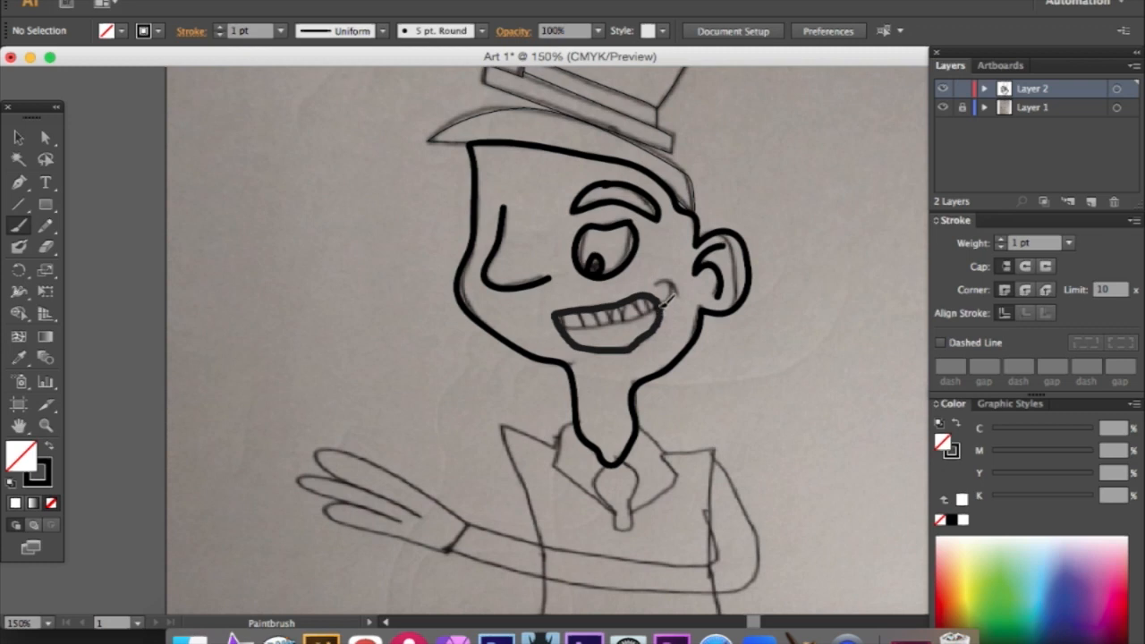
mouse_move(656, 283)
left_mouse_down()
mouse_move(687, 291)
mouse_move(661, 306)
left_mouse_up()
left_click(16, 182)
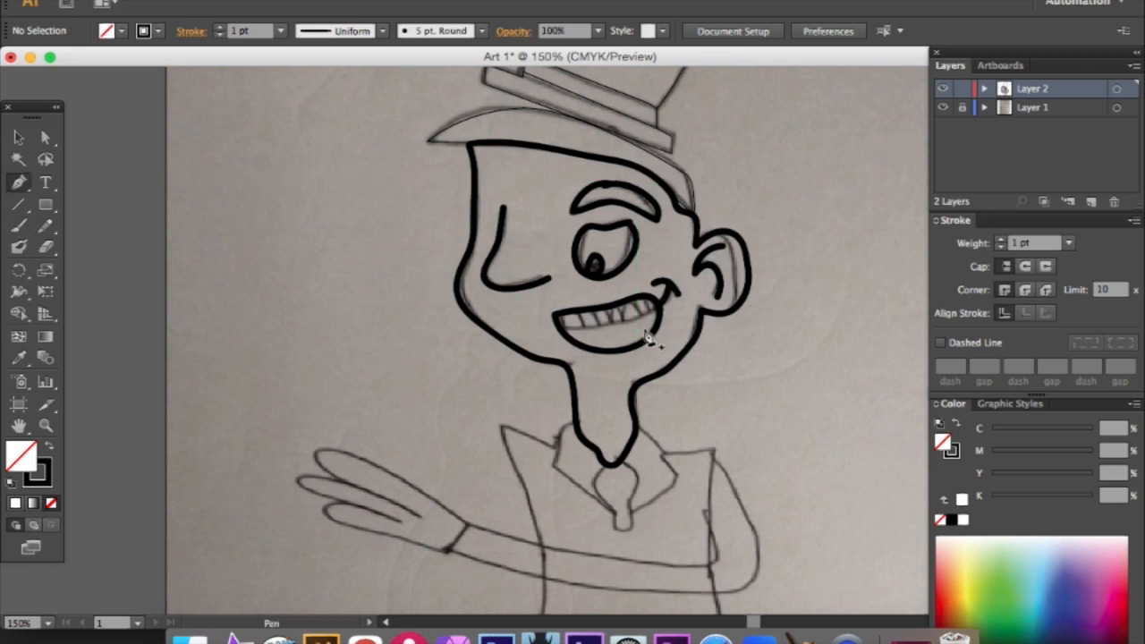
left_click(661, 303)
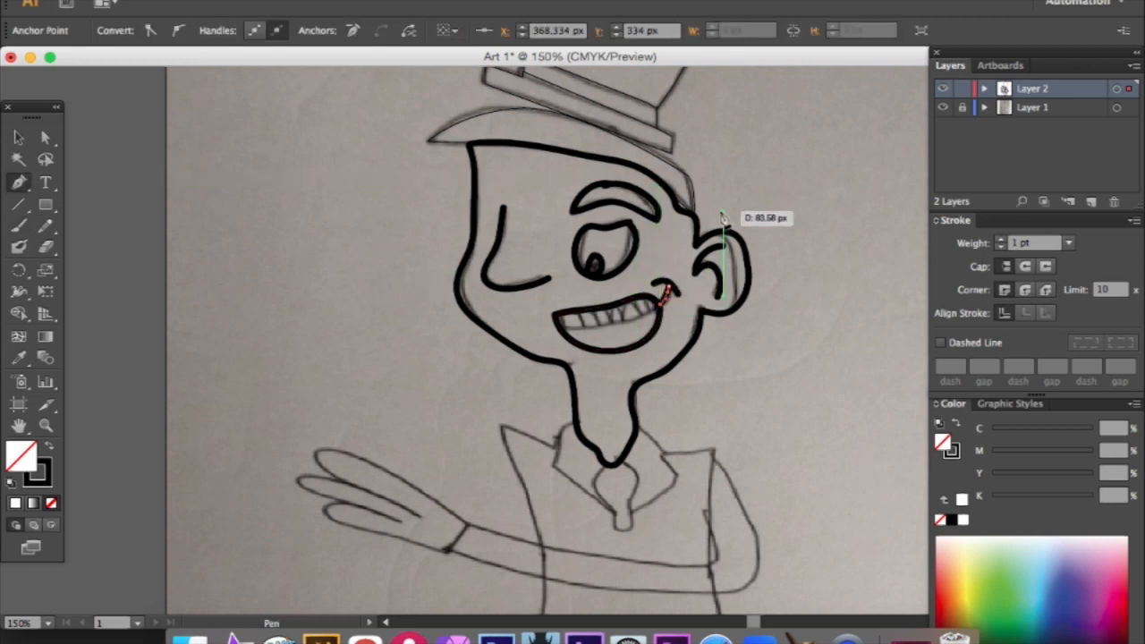
left_click(178, 2)
left_click(178, 2)
left_click(176, 1)
left_click(178, 1)
left_click(179, 1)
left_click(179, 2)
- Paint the curved smile crease between the mouth's corner and the cheek with the Paintbrush tool
left_click(18, 225)
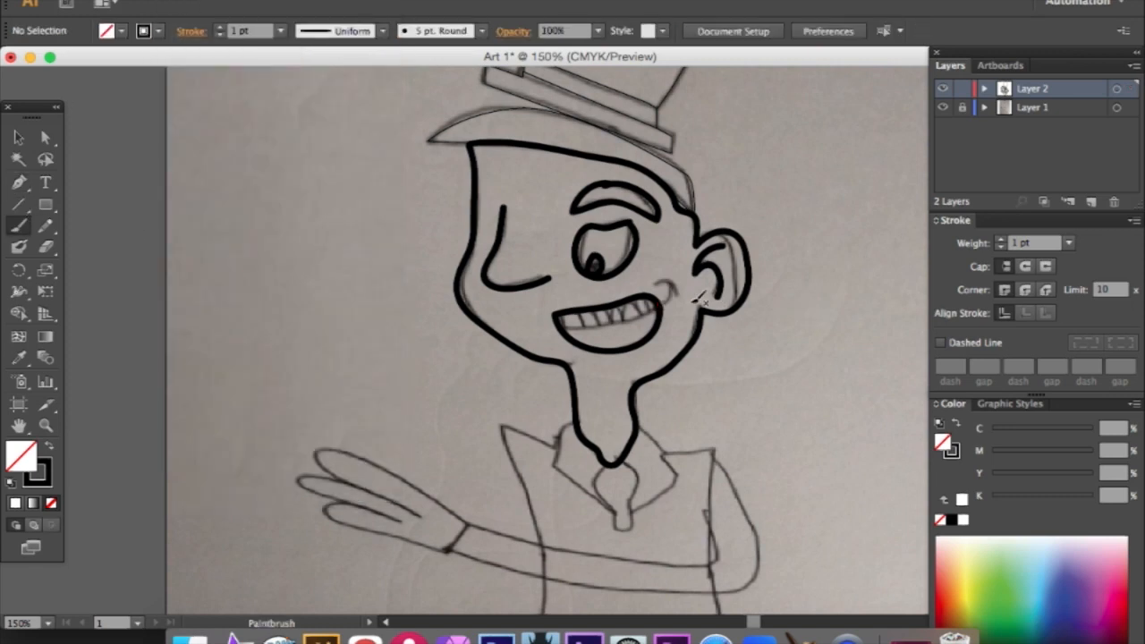
mouse_move(661, 310)
left_mouse_down()
mouse_move(675, 293)
mouse_move(659, 284)
mouse_move(686, 294)
mouse_move(683, 302)
left_mouse_up()
mouse_move(567, 327)
left_mouse_down()
mouse_move(594, 332)
mouse_move(672, 298)
mouse_move(637, 293)
mouse_move(558, 324)
left_mouse_up()
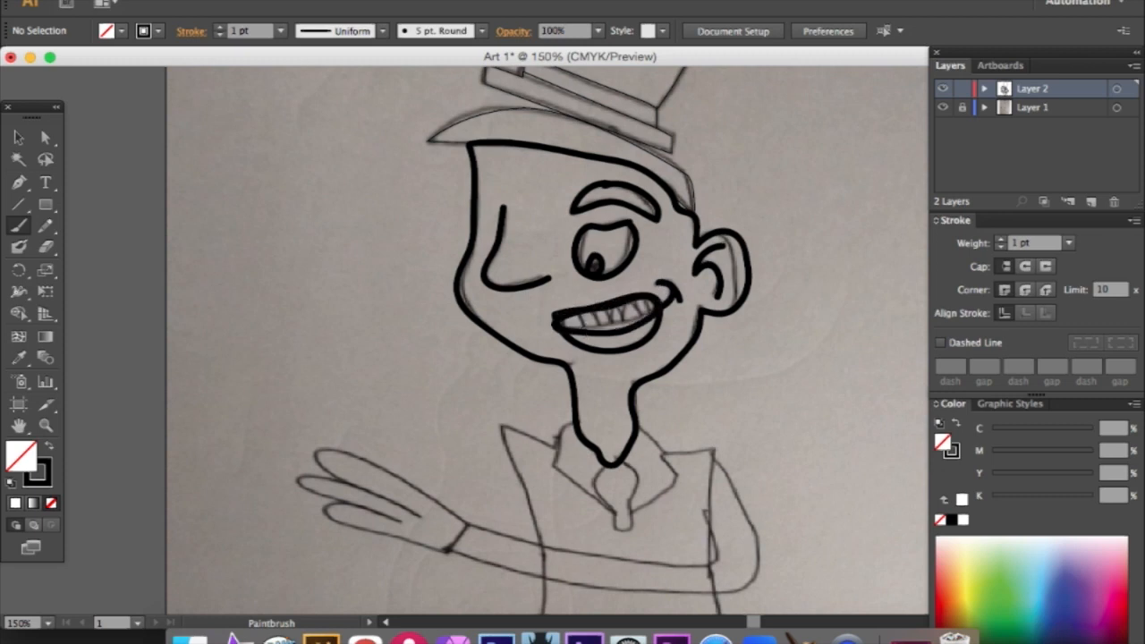
left_click(163, 0)
left_click(183, 2)
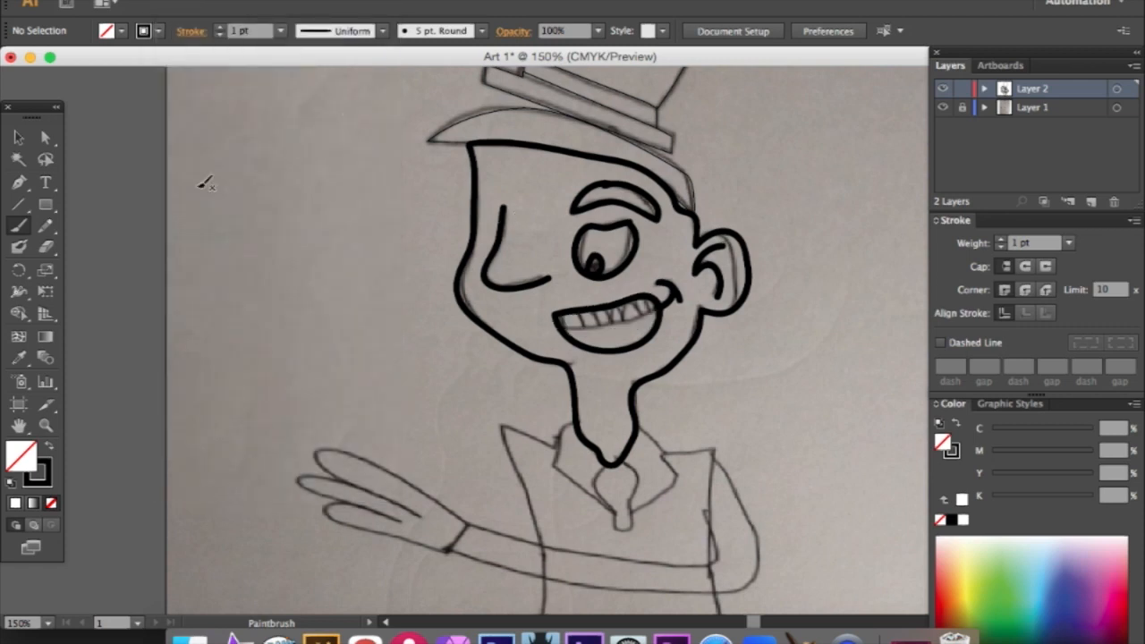
- Trace the row of teeth inside the mouth with the Pen tool, following the gum line and tooth divisions, and deselect the path
left_click(19, 183)
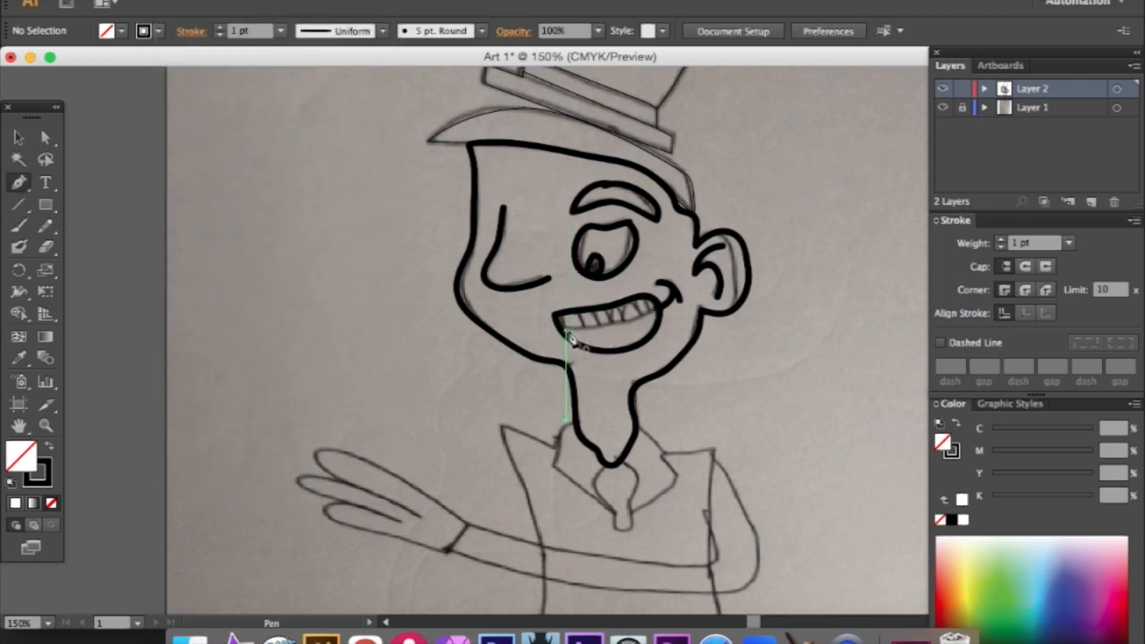
left_click(572, 330)
left_click(629, 319)
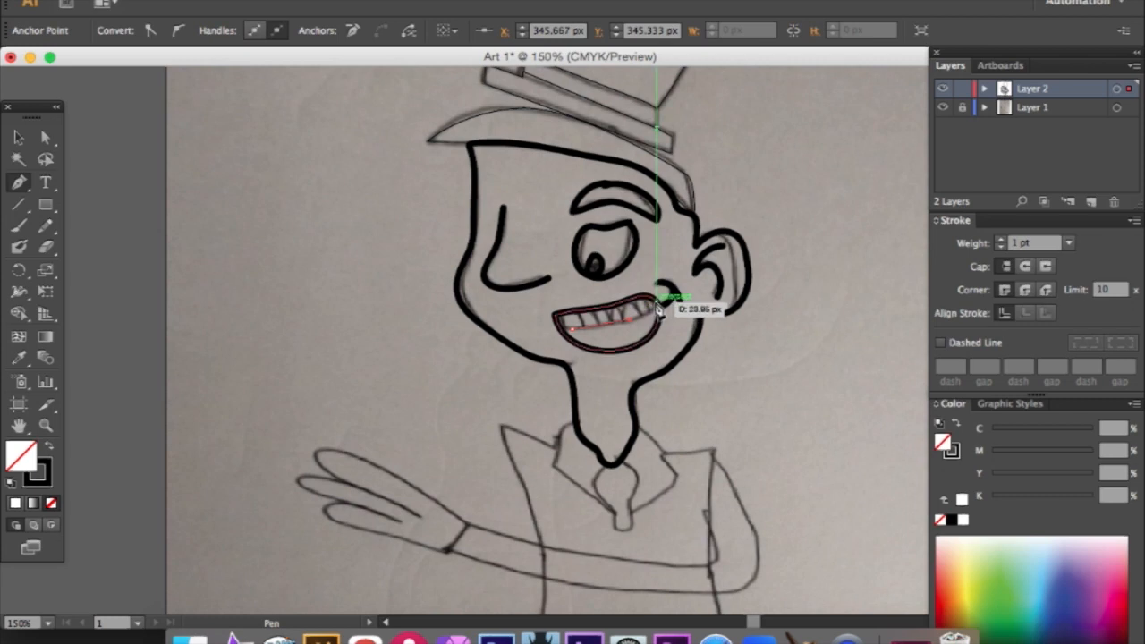
left_click(656, 302)
left_click_drag(641, 296, 601, 319)
left_click(641, 296)
left_click(624, 303)
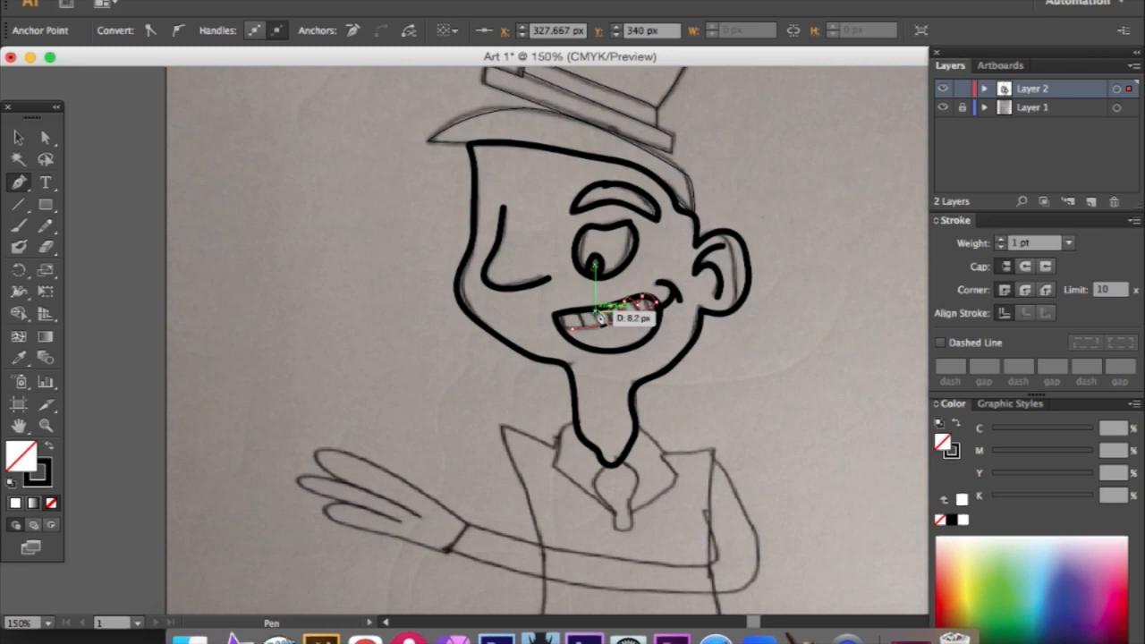
left_click_drag(601, 318, 567, 337)
left_click(596, 328)
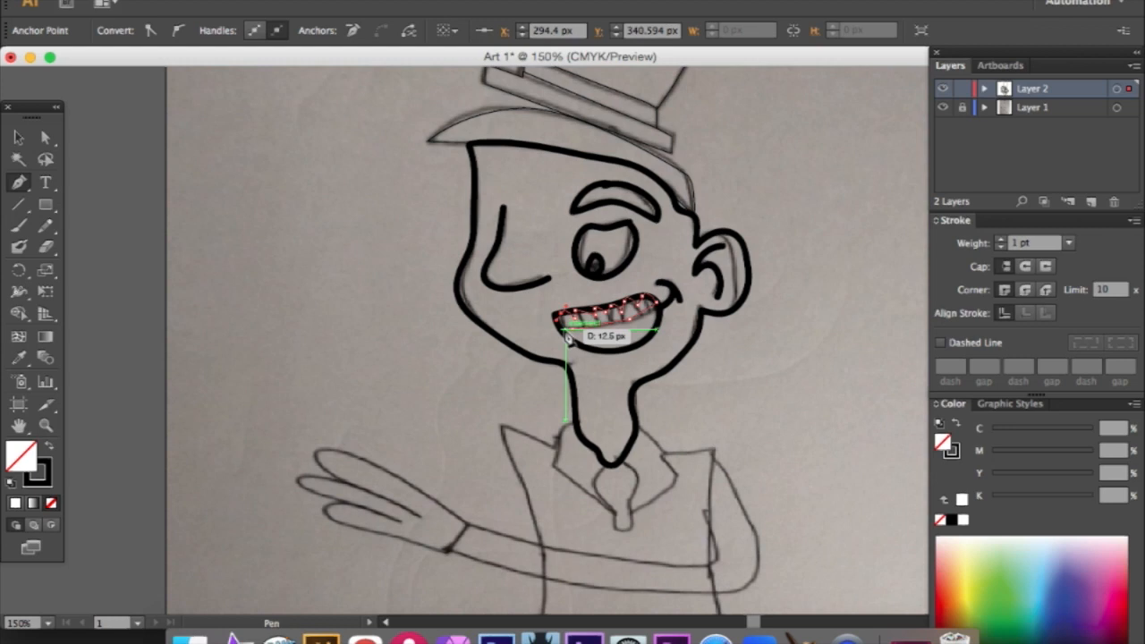
left_click(566, 332)
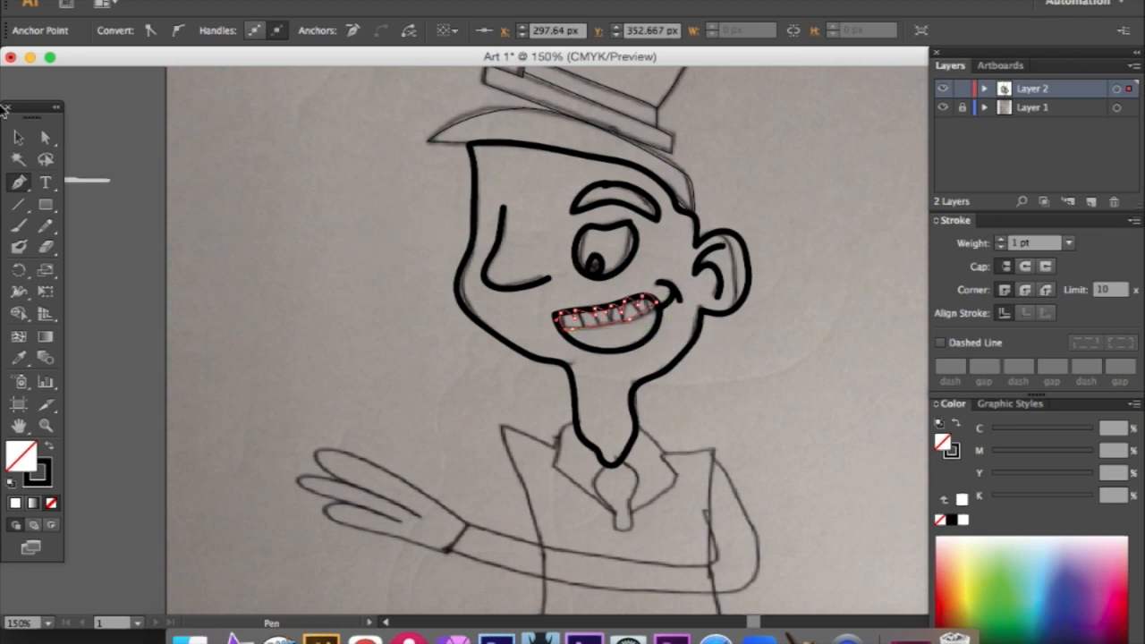
left_click(18, 137)
left_click(608, 386)
- Paint the shirt collar, the tie and the vest's left shoulder and side with the Paintbrush tool
scroll(608, 386, "up", 2)
scroll(610, 395, "down", 5)
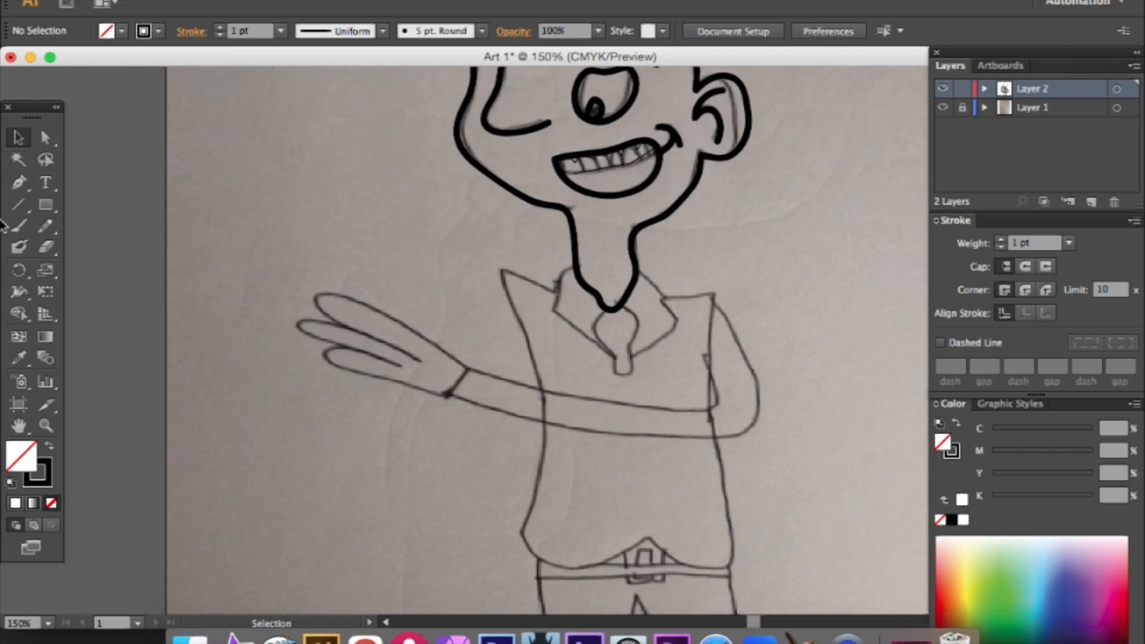
key("b")
mouse_move(578, 262)
left_mouse_down()
mouse_move(554, 288)
mouse_move(562, 319)
mouse_move(624, 354)
mouse_move(677, 324)
mouse_move(680, 303)
mouse_move(640, 264)
mouse_move(610, 306)
mouse_move(574, 258)
left_mouse_up()
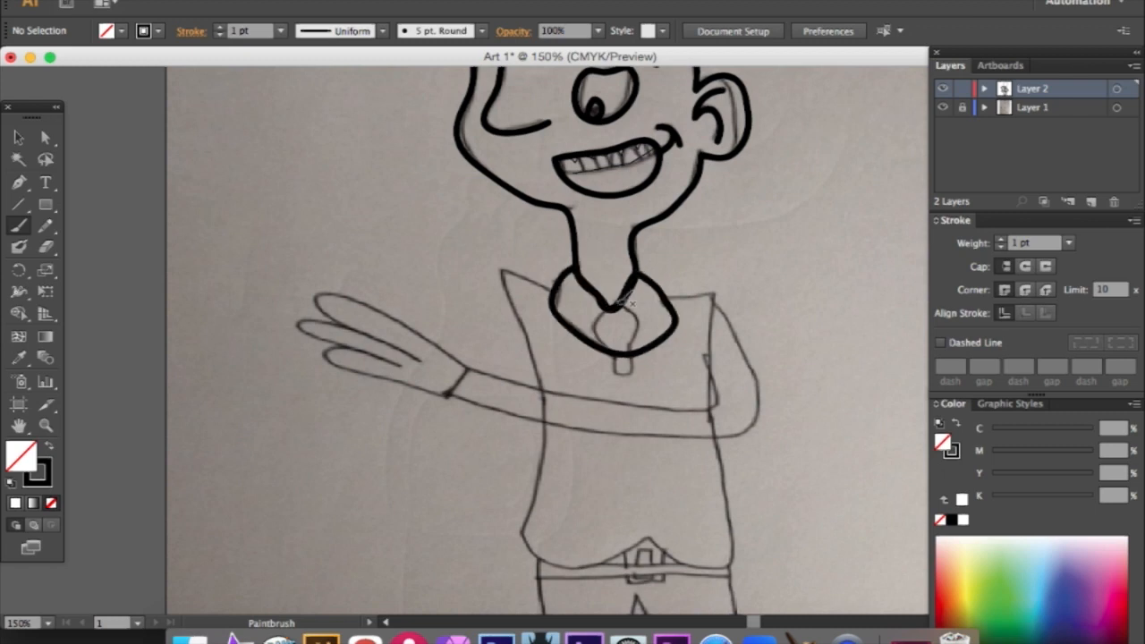
mouse_move(612, 306)
left_mouse_down()
mouse_move(596, 331)
mouse_move(620, 369)
mouse_move(634, 364)
mouse_move(643, 318)
mouse_move(626, 303)
mouse_move(596, 323)
mouse_move(516, 264)
mouse_move(507, 276)
mouse_move(548, 387)
mouse_move(552, 449)
mouse_move(529, 491)
left_mouse_up()
- Continue the vest's left edge with the Pen tool along the curved hem, with a peak above the belt buckle
scroll(307, 230, "down", 5)
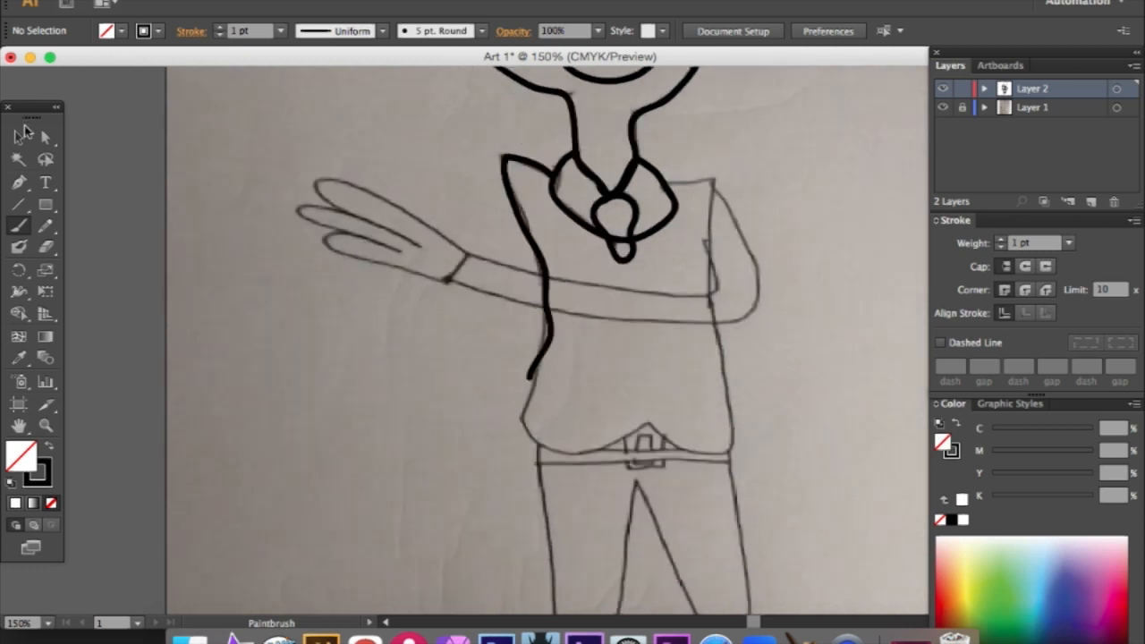
key("p")
scroll(403, 241, "down", 3)
left_click(528, 307)
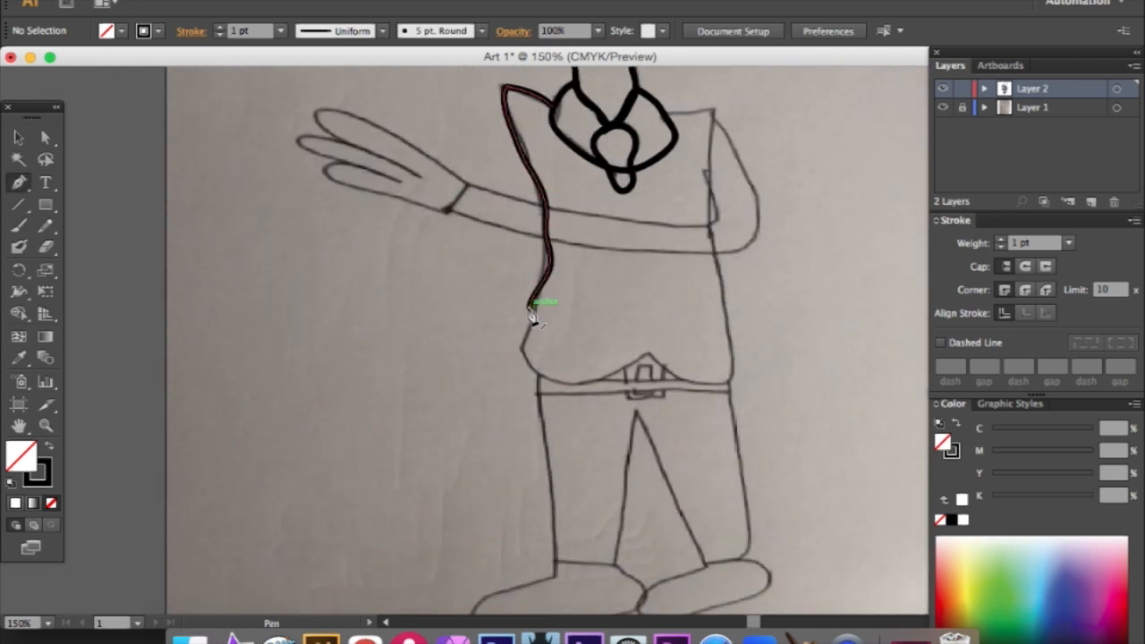
left_click_drag(583, 383, 685, 365)
left_click(585, 383)
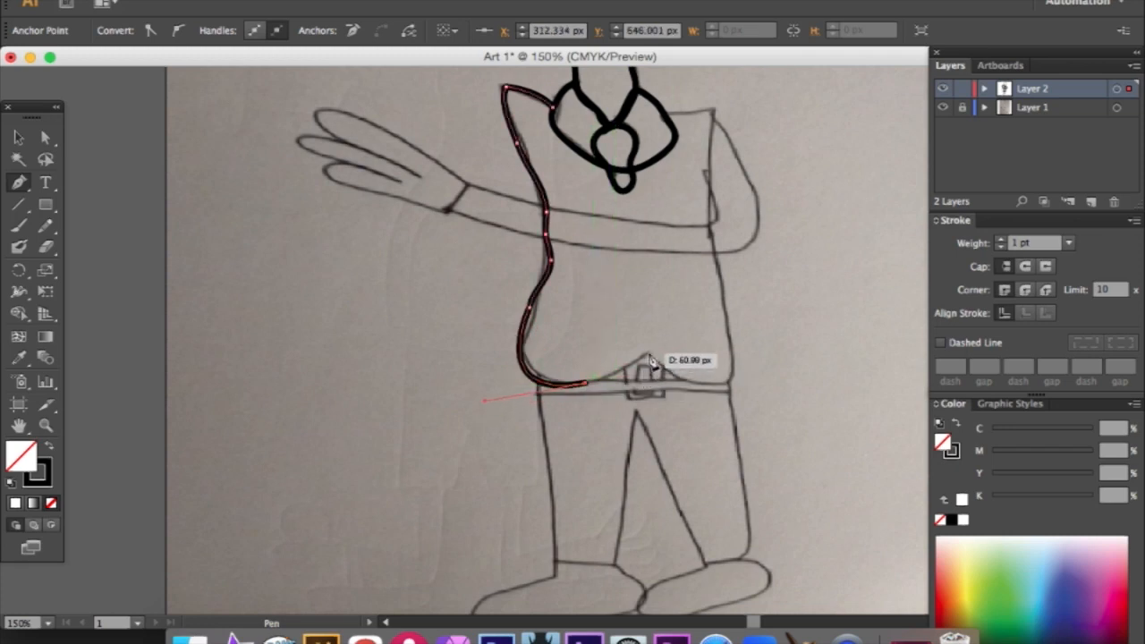
left_click(648, 352)
left_click_drag(722, 382, 760, 364)
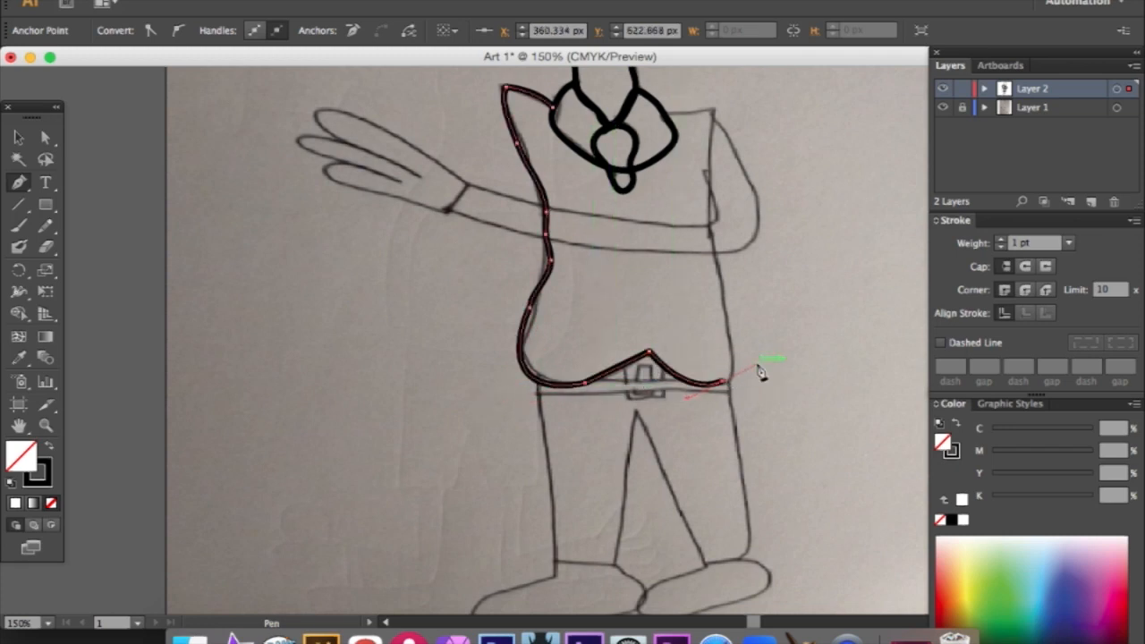
- Extend the vest path up the right side to the shoulder point and across to the collar
scroll(733, 344, "up", 3)
left_click(720, 332)
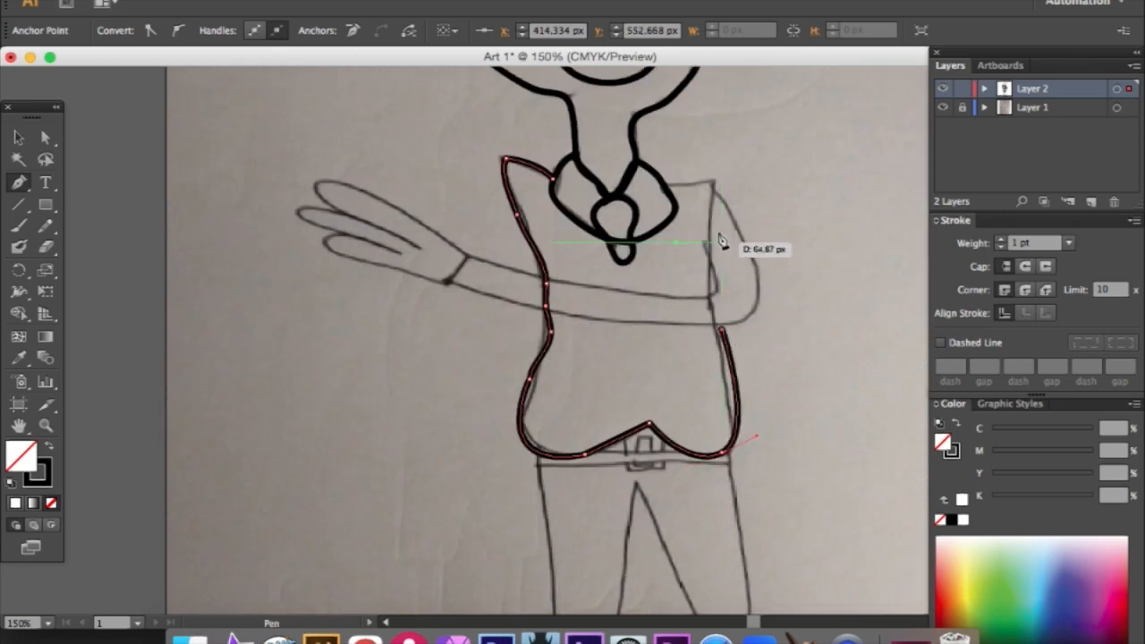
left_click(715, 184)
left_click_drag(714, 183, 668, 189)
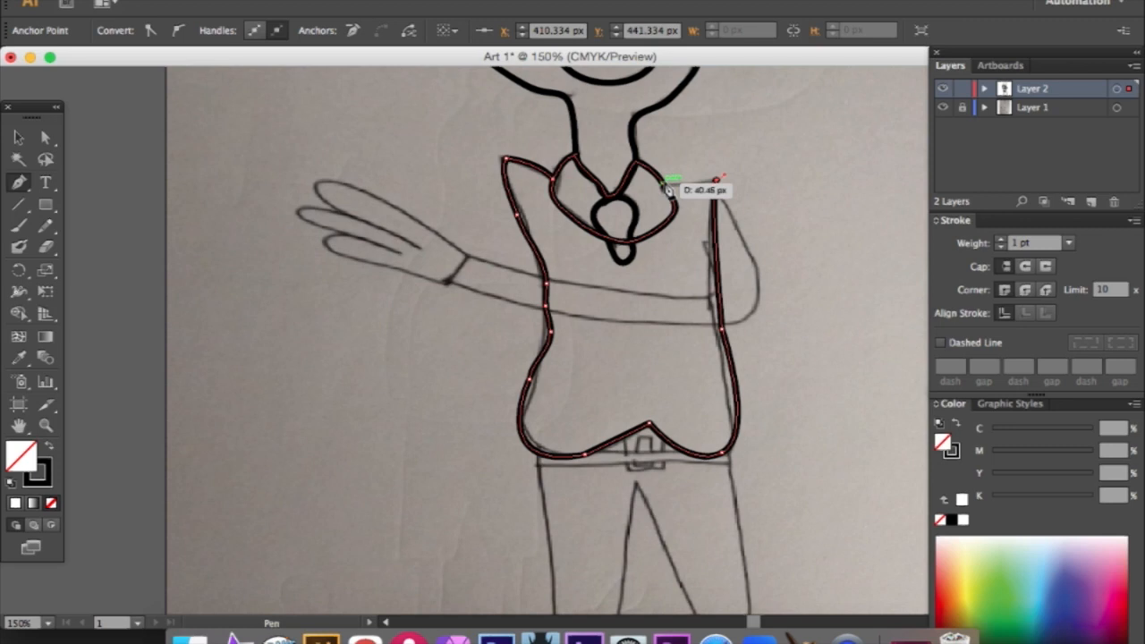
left_click(665, 187)
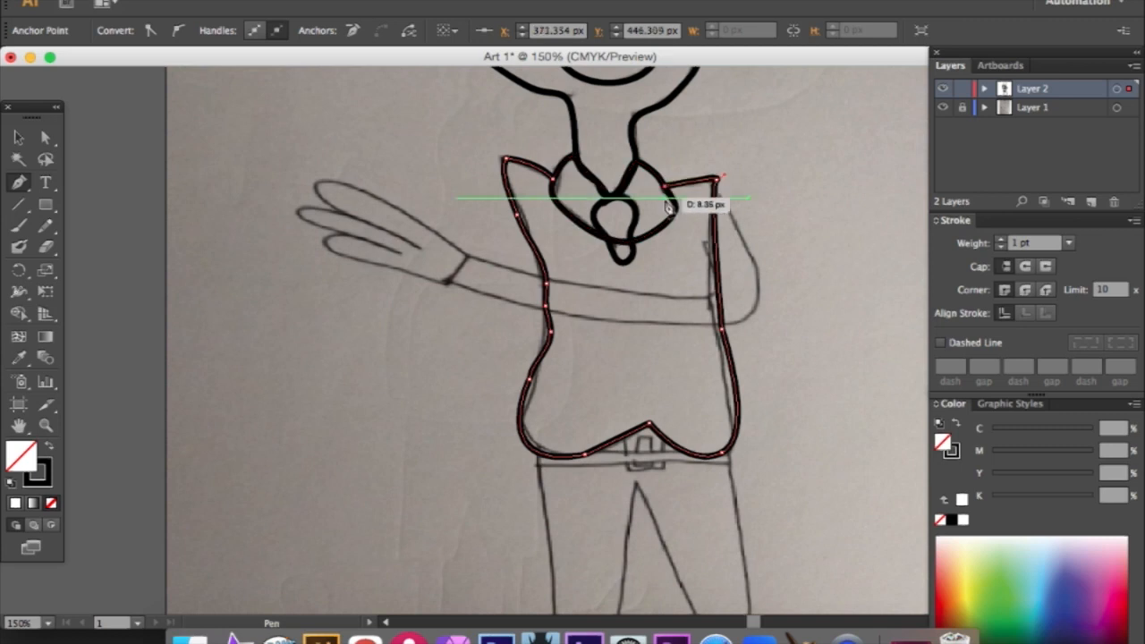
- Close the vest path by following the collar's lower edge back to its starting point, and deselect it
left_click(675, 214)
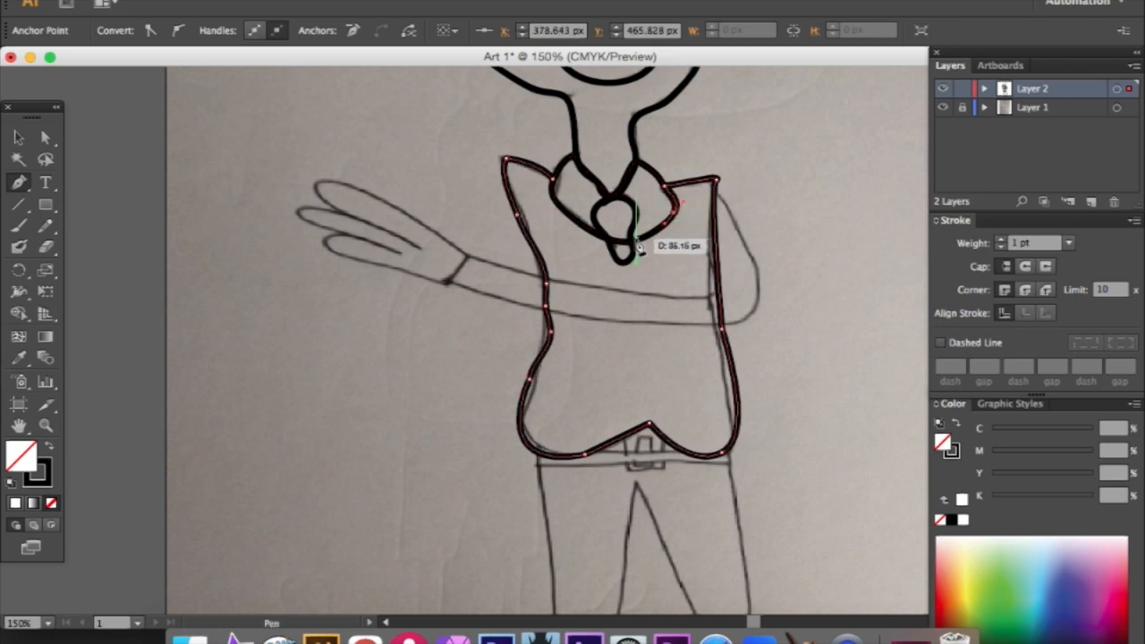
left_click(630, 241)
left_click(582, 225)
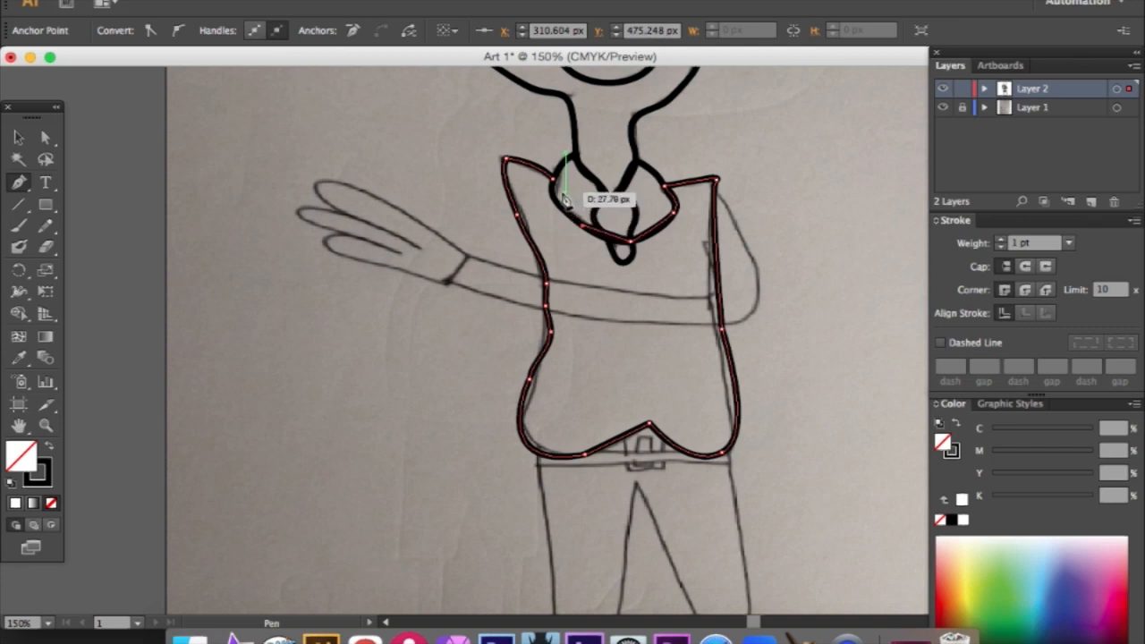
left_click(556, 185)
scroll(590, 223, "up", 3)
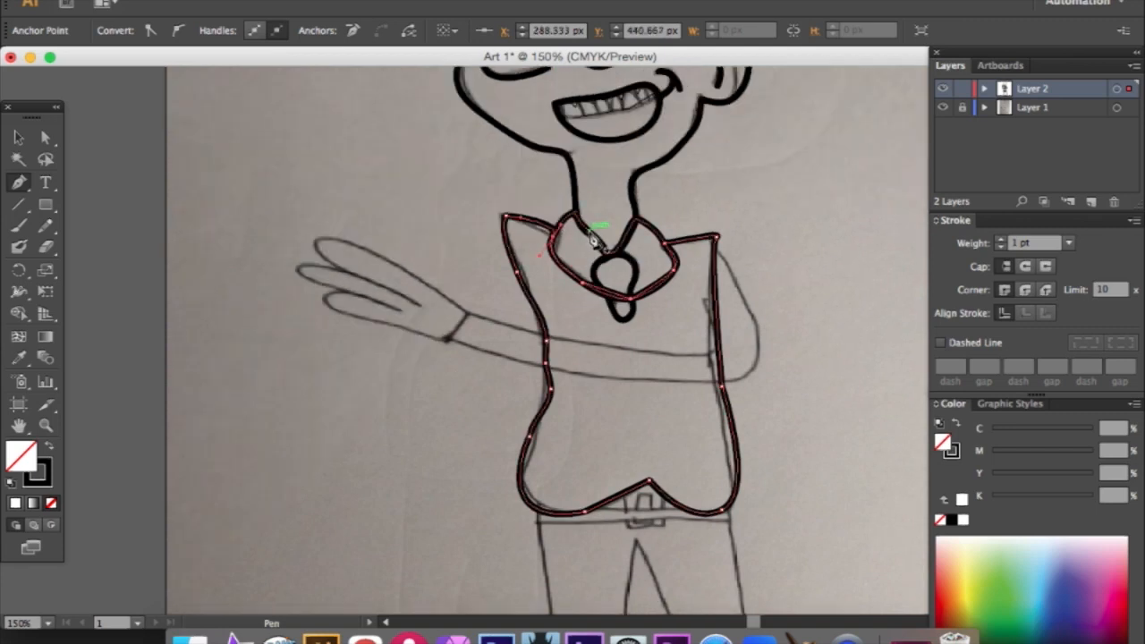
scroll(592, 247, "down", 2)
key("v")
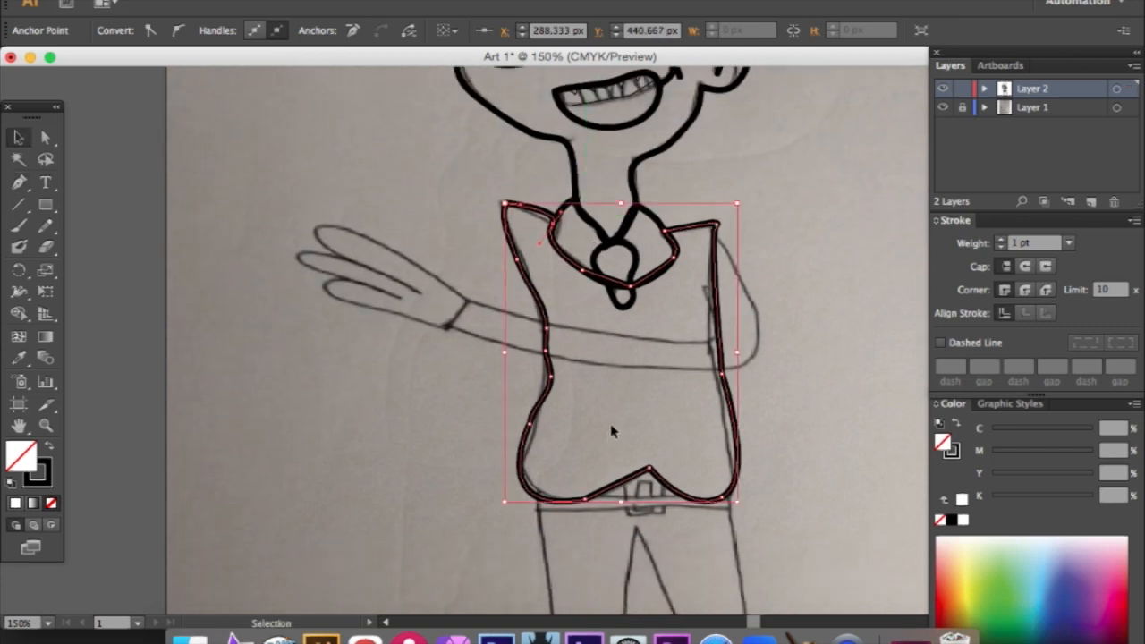
left_click(612, 432)
- Paint the outline of the bent sleeve from the right shoulder across the vest to the wrist cuff with the Paintbrush tool
scroll(613, 432, "up", 1)
left_click(20, 224)
mouse_move(735, 277)
left_mouse_down()
mouse_move(762, 383)
mouse_move(719, 394)
mouse_move(549, 381)
mouse_move(448, 355)
mouse_move(471, 321)
mouse_move(488, 320)
mouse_move(524, 339)
mouse_move(692, 368)
mouse_move(724, 345)
mouse_move(714, 348)
mouse_move(720, 261)
left_mouse_up()
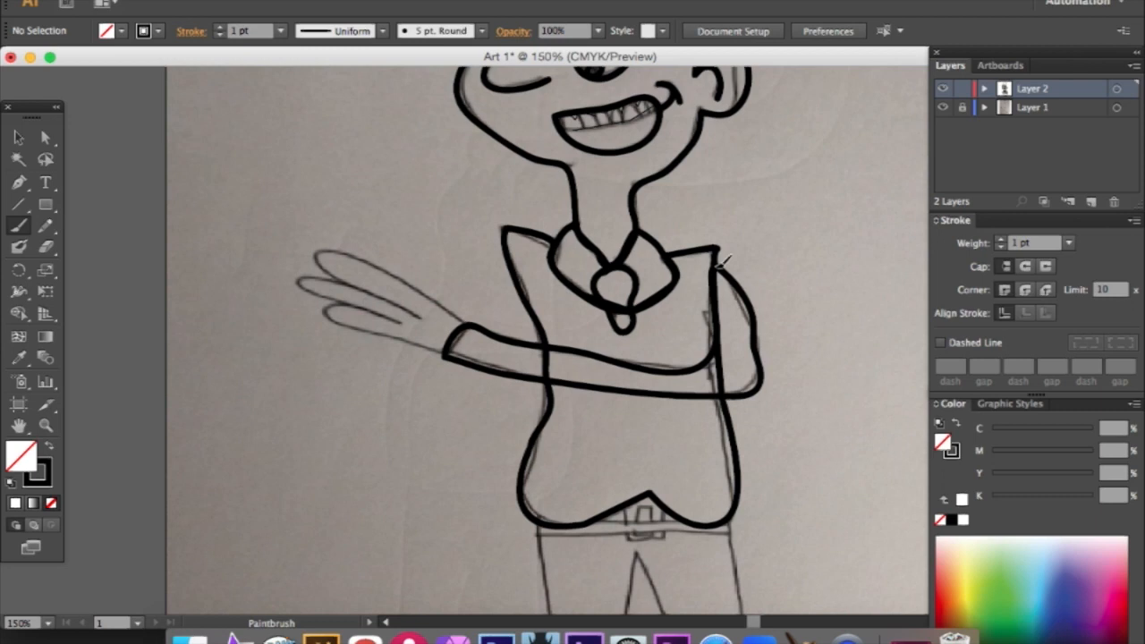
scroll(626, 286, "up", 5)
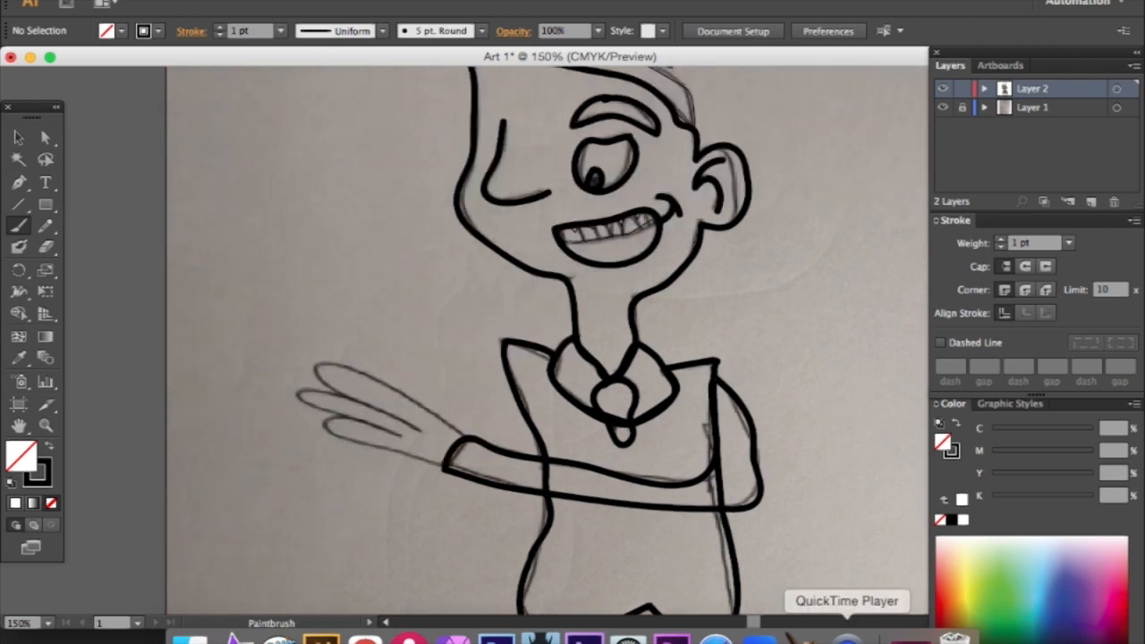
- Trace the top two fingers of the outstretched hand with the Pen tool, starting above the wrist
left_click(18, 183)
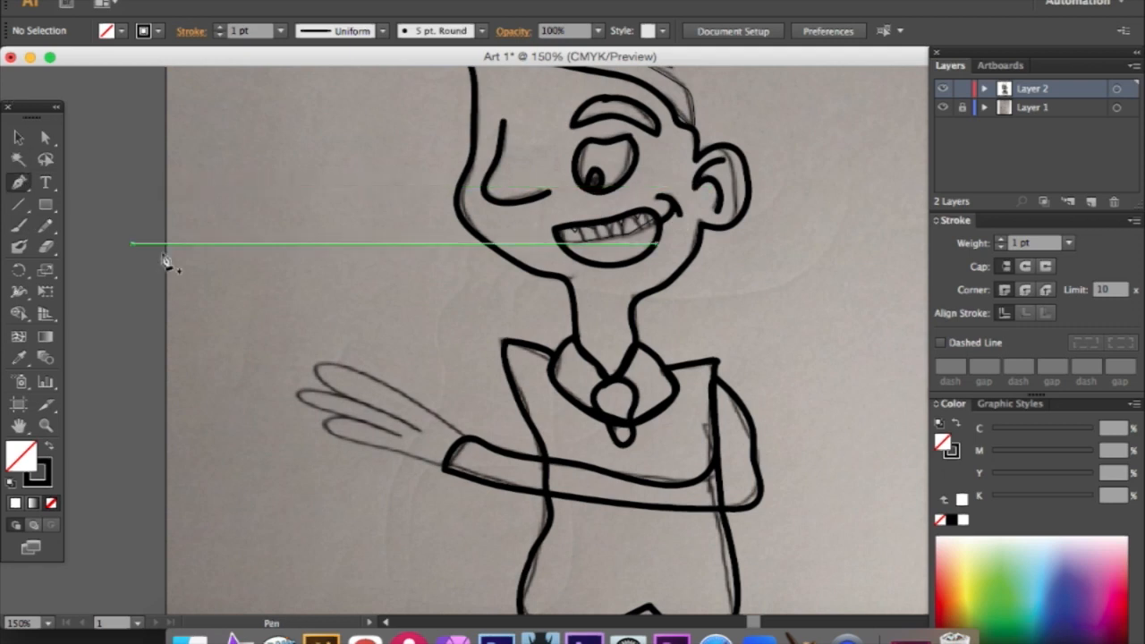
left_click(436, 414)
mouse_move(314, 366)
left_mouse_down()
mouse_move(321, 391)
mouse_move(292, 396)
left_mouse_up()
left_click(418, 424)
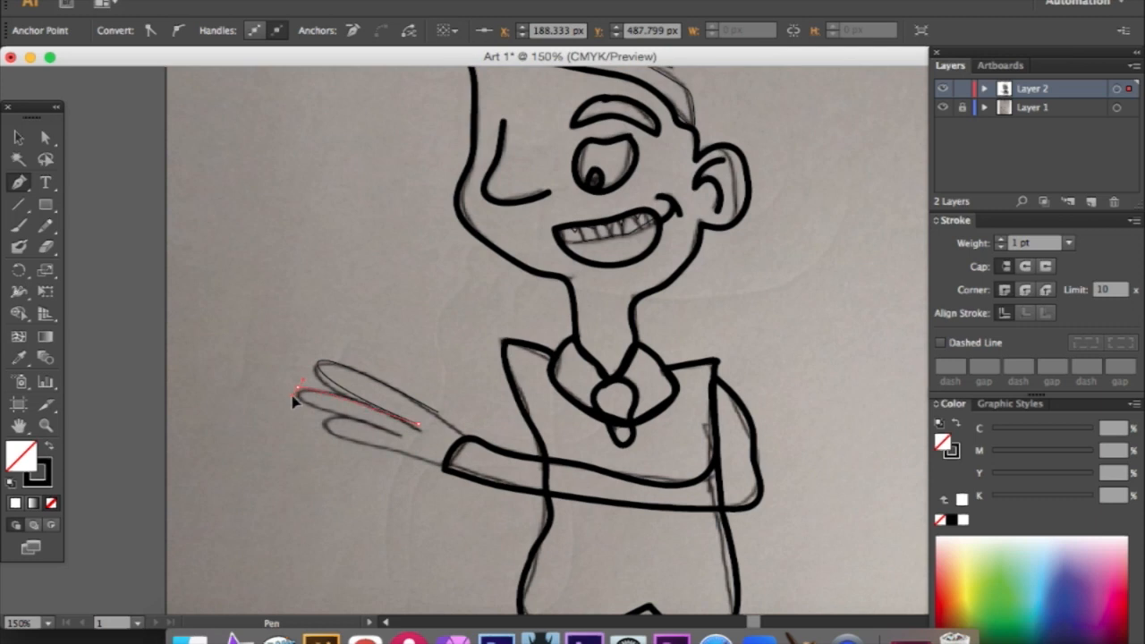
- Continue the hand path around the lowest finger and the palm's lower edge, and close it along the sleeve cuff
left_click_drag(394, 435, 415, 440)
left_click_drag(315, 419, 316, 434)
left_click_drag(404, 460, 437, 464)
left_click(445, 469)
left_click_drag(467, 438, 479, 439)
left_click(438, 413)
- Paint the closed outline of both trouser legs, from the vest hem to the ankles, with the Paintbrush tool
scroll(499, 411, "up", 5)
scroll(498, 403, "down", 8)
scroll(506, 400, "up", 1)
scroll(505, 400, "down", 5)
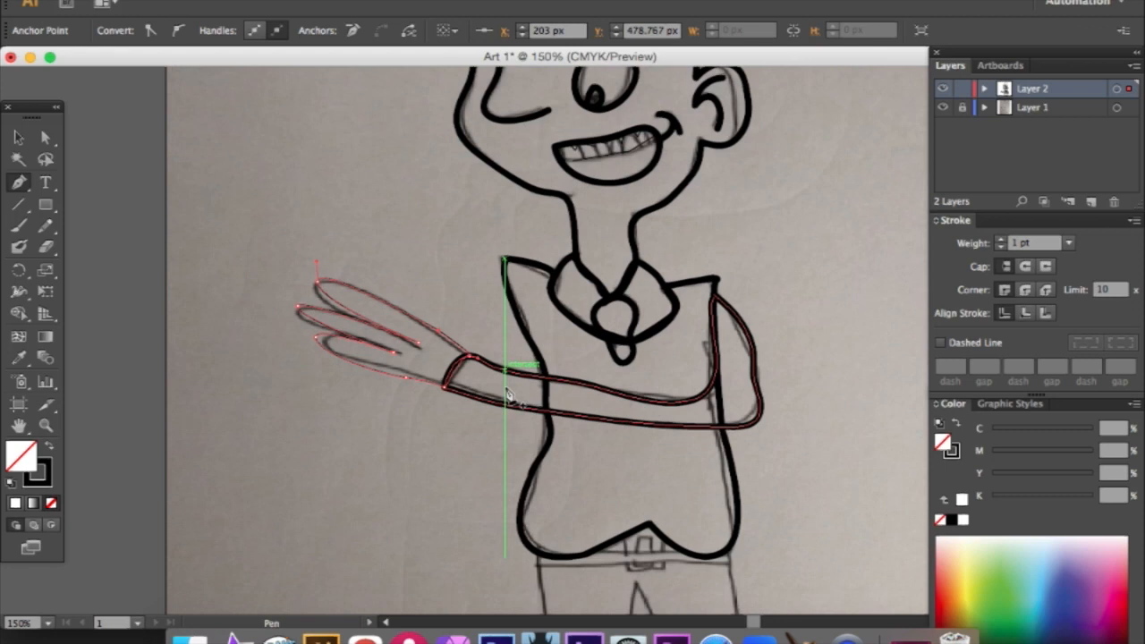
left_click(20, 226)
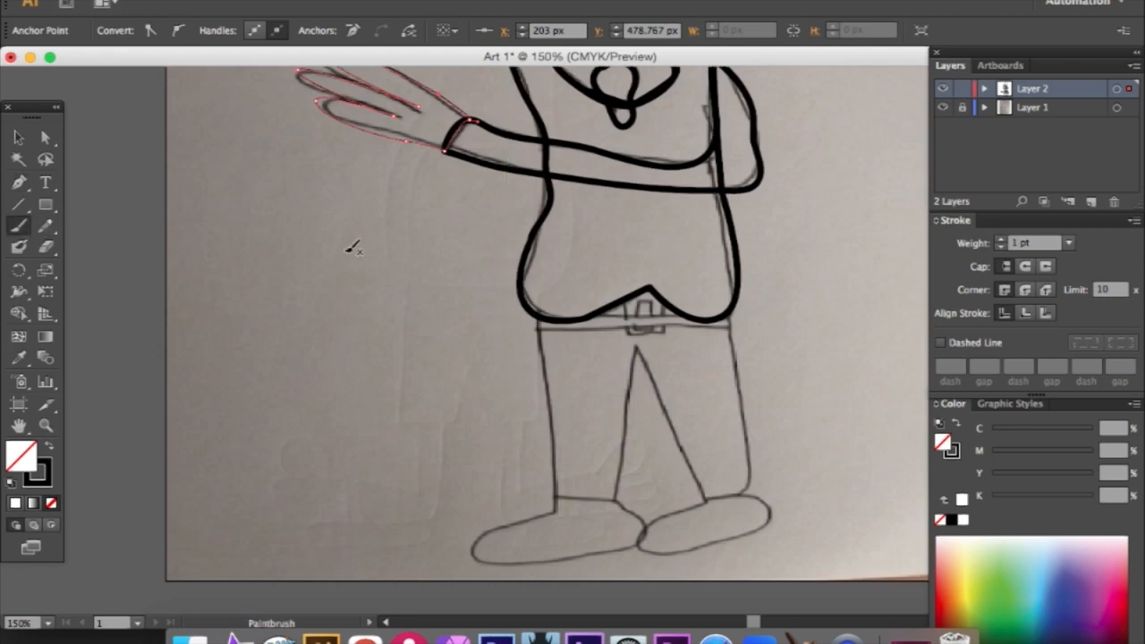
scroll(545, 275, "down", 2)
mouse_move(542, 296)
left_mouse_down()
mouse_move(553, 467)
mouse_move(618, 461)
mouse_move(636, 323)
mouse_move(700, 468)
mouse_move(742, 469)
mouse_move(758, 455)
mouse_move(738, 277)
mouse_move(700, 287)
mouse_move(637, 261)
mouse_move(536, 291)
left_mouse_up()
- Trace the belt's lower edge across the waist with the Pen tool, dipping around the buckle and turning up at the far side
scroll(565, 332, "up", 3)
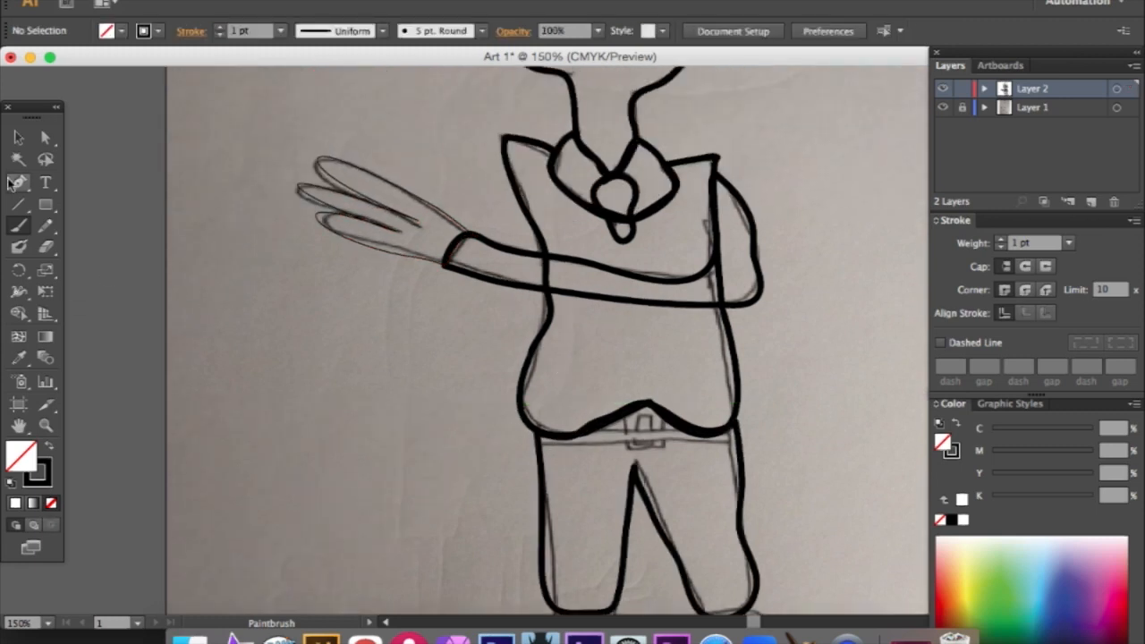
key("p")
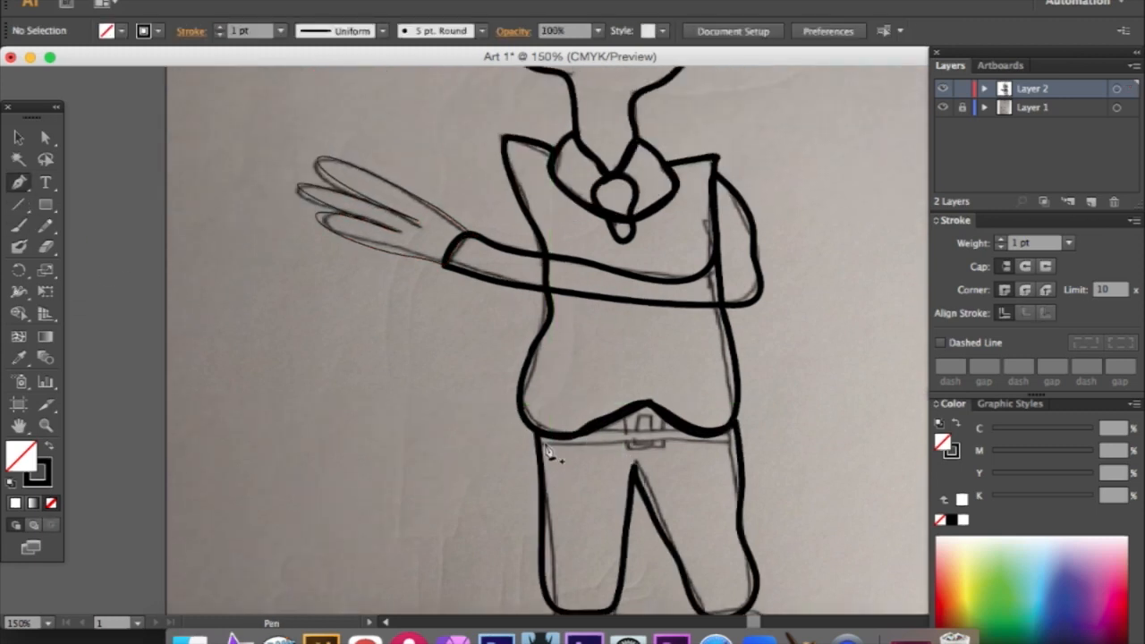
left_click(539, 443)
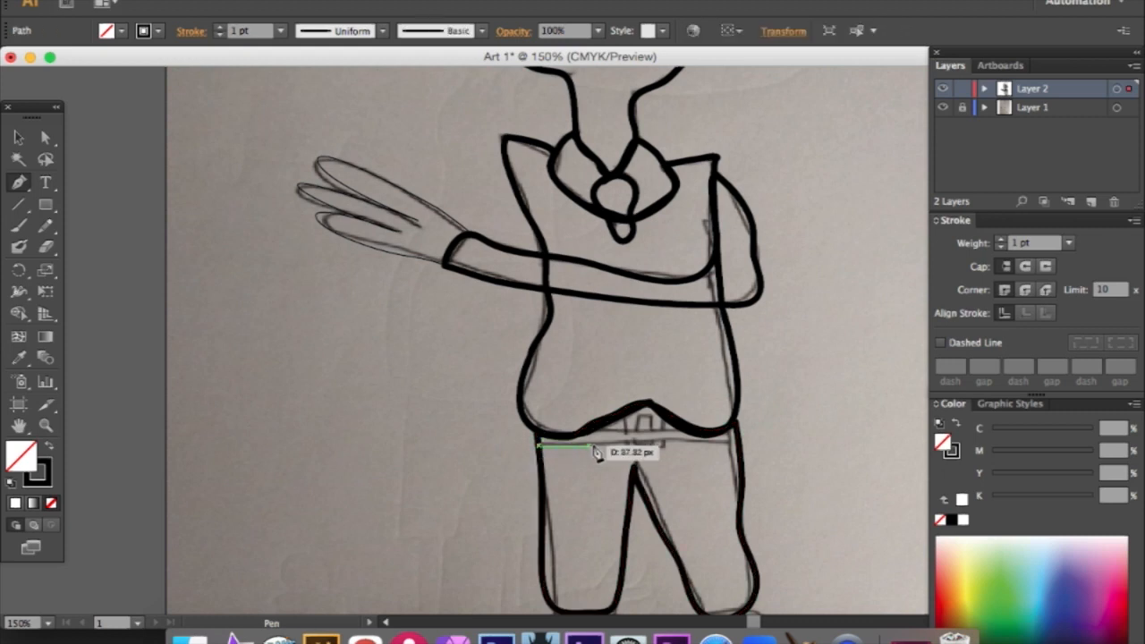
left_click(628, 444)
left_click(664, 451)
left_click(739, 445)
left_click(739, 435)
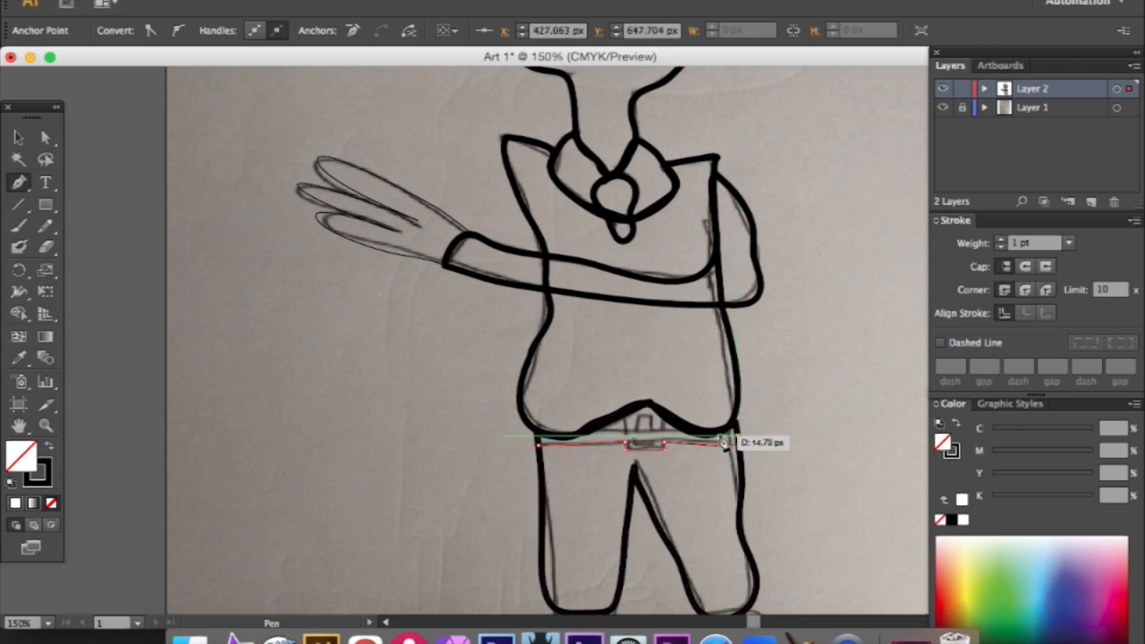
- Trace the upper belt edge back around the buckle beneath the vest's peak and close the belt path
left_click(665, 431)
left_click(650, 403)
left_click(621, 417)
left_click(620, 434)
left_click(168, 0)
left_click(193, 3)
left_click(413, 0)
left_click(488, 119)
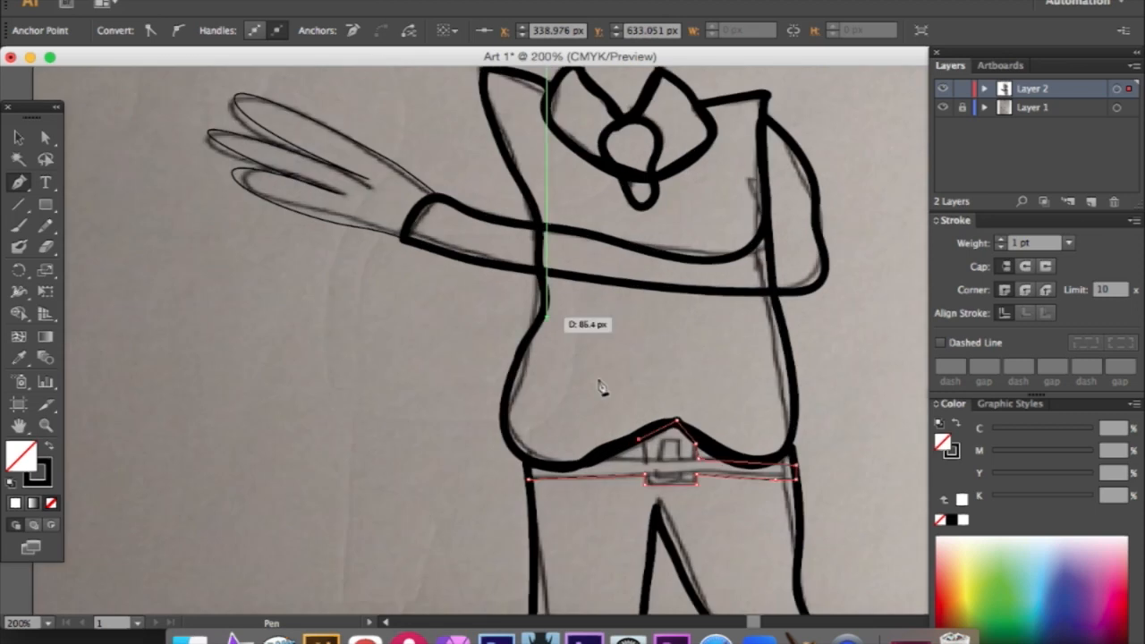
scroll(644, 402, "down", 2)
left_click_drag(650, 420, 526, 420)
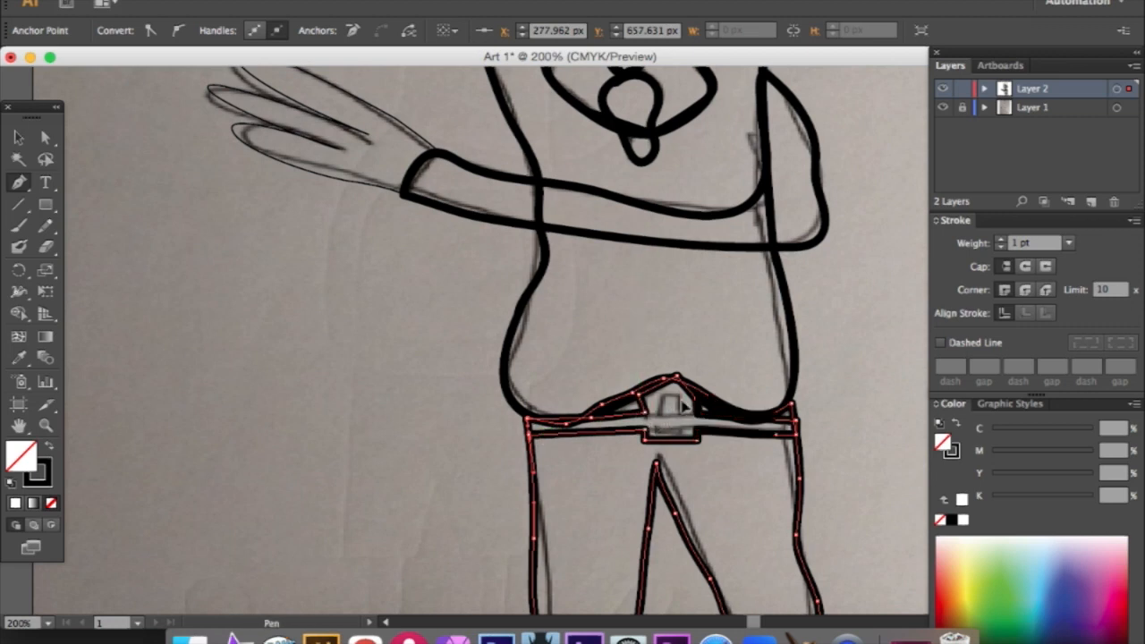
- Draw the small closed four-sided inner shape of the belt buckle with the Pen tool
left_click(680, 396)
left_click(681, 428)
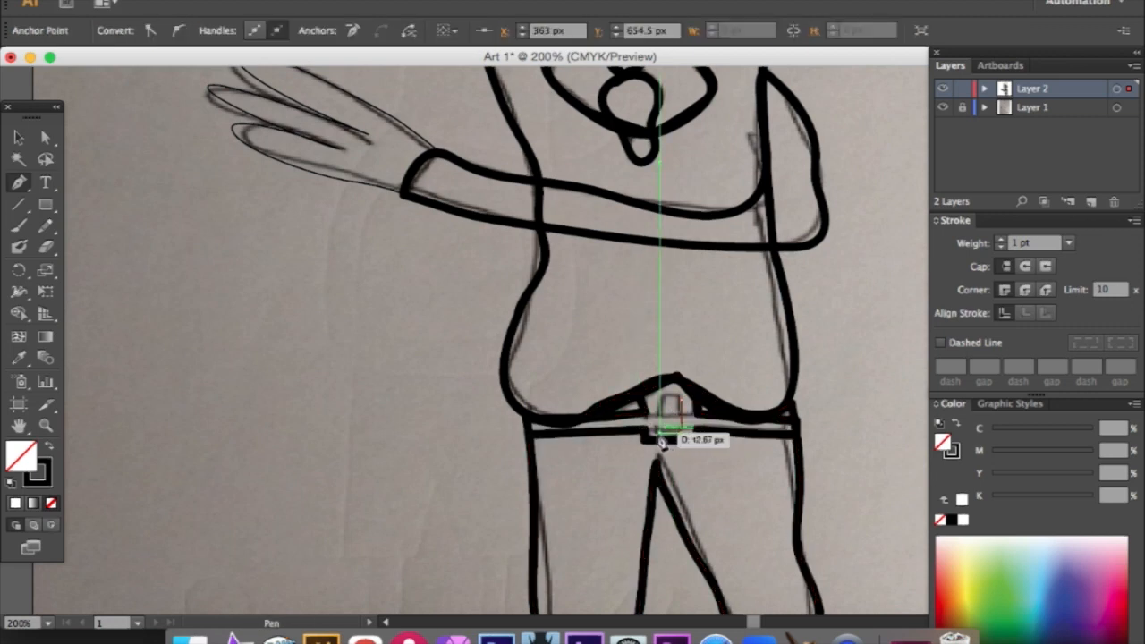
left_click(660, 434)
left_click(663, 396)
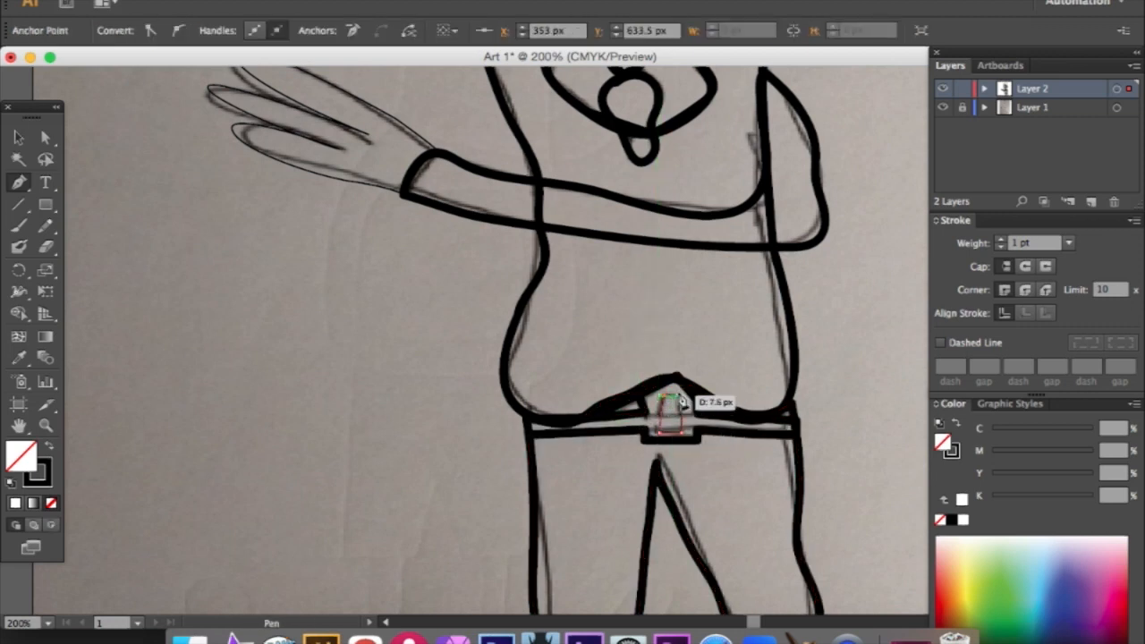
left_click(682, 397)
- Paint closed outlines around both shoes below the trouser legs with the Paintbrush tool
scroll(682, 400, "down", 10)
left_click(18, 226)
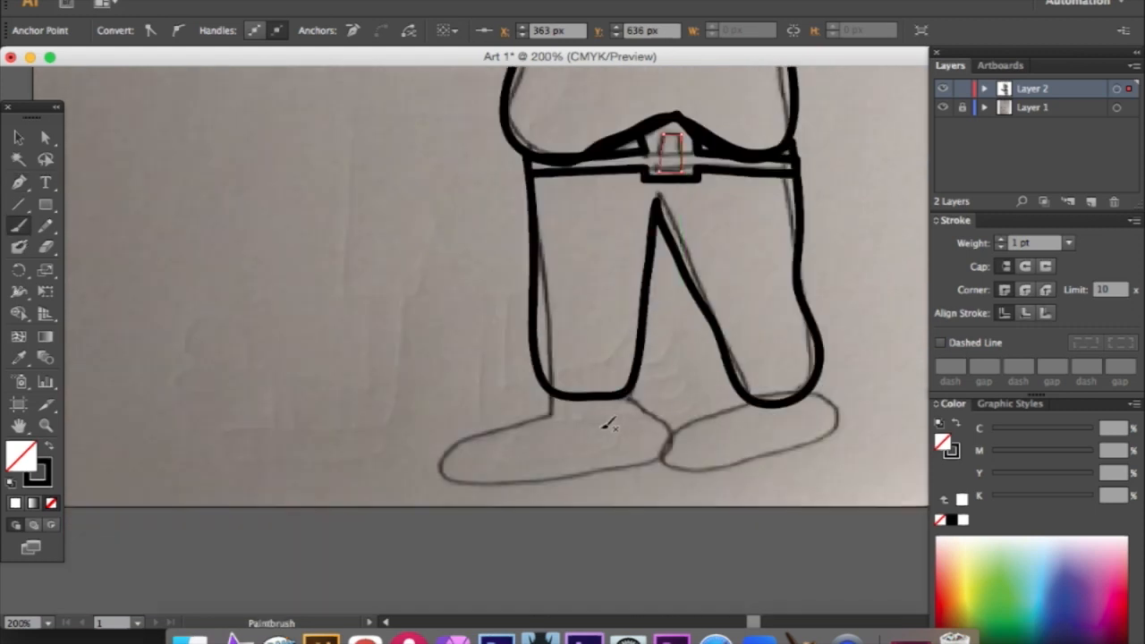
mouse_move(550, 393)
left_mouse_down()
mouse_move(479, 407)
mouse_move(443, 426)
mouse_move(432, 447)
mouse_move(459, 475)
mouse_move(598, 480)
mouse_move(676, 438)
mouse_move(680, 419)
mouse_move(638, 394)
mouse_move(550, 391)
left_mouse_up()
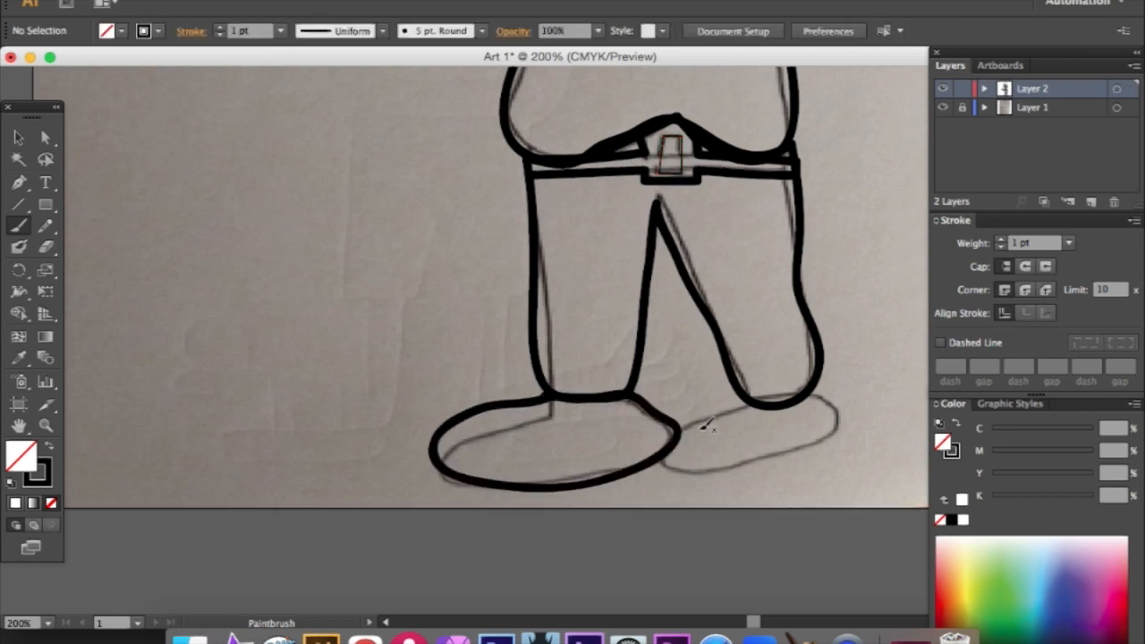
scroll(706, 424, "down", 2)
mouse_move(755, 360)
left_mouse_down()
mouse_move(666, 413)
mouse_move(671, 439)
mouse_move(764, 441)
mouse_move(864, 391)
mouse_move(819, 352)
mouse_move(745, 362)
left_mouse_up()
- Select all the traced line art and set its stroke weight to 3 pt
scroll(747, 396, "up", 8)
scroll(747, 397, "up", 20)
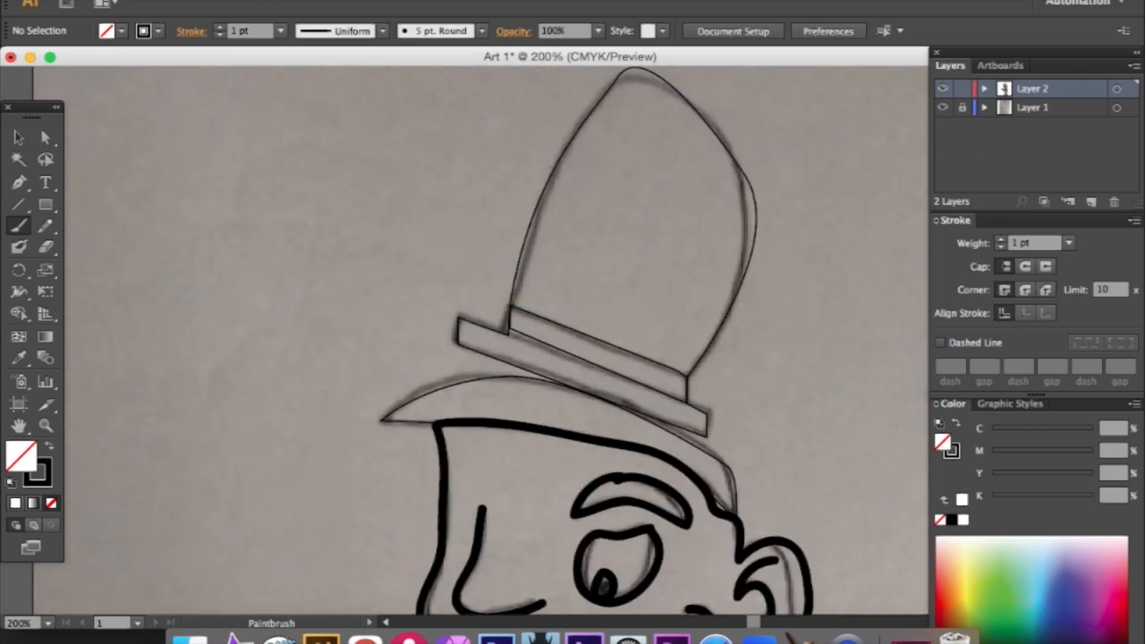
left_click(407, 2)
left_click(435, 115)
left_click(407, 2)
left_click(458, 129)
scroll(511, 167, "down", 7)
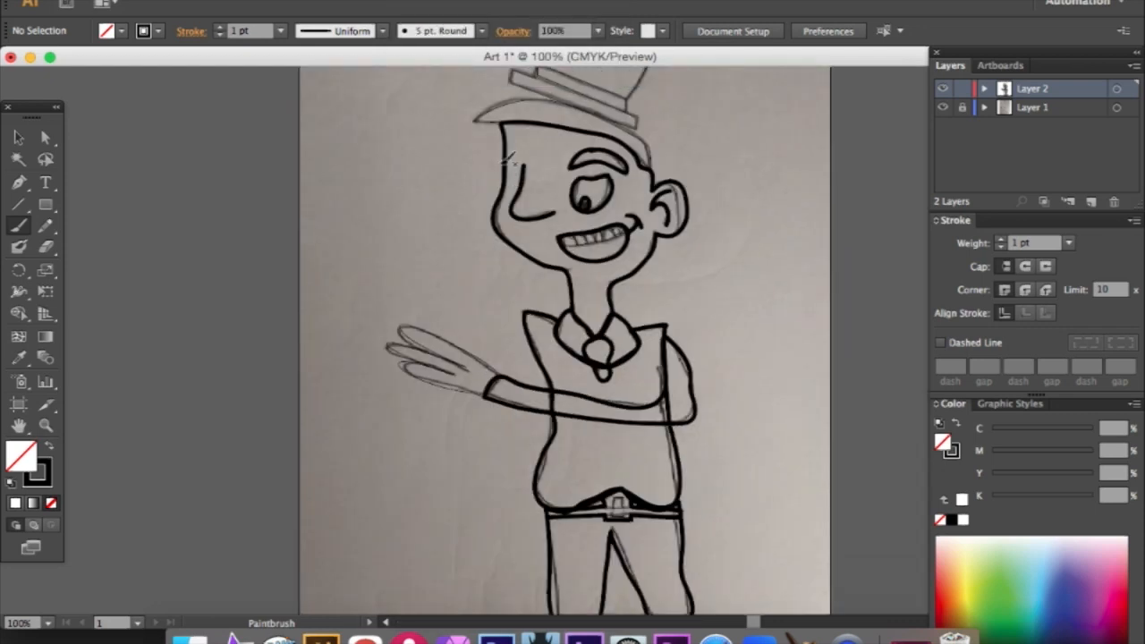
scroll(512, 166, "up", 8)
left_click(20, 159)
left_click(19, 138)
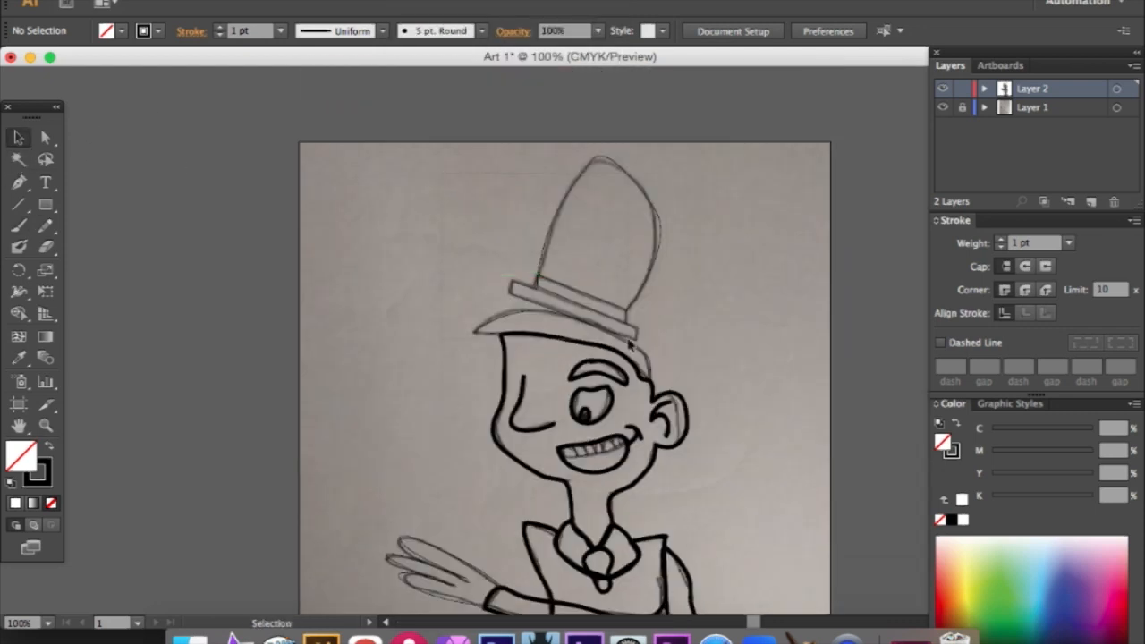
scroll(766, 554, "down", 10)
scroll(748, 485, "down", 10)
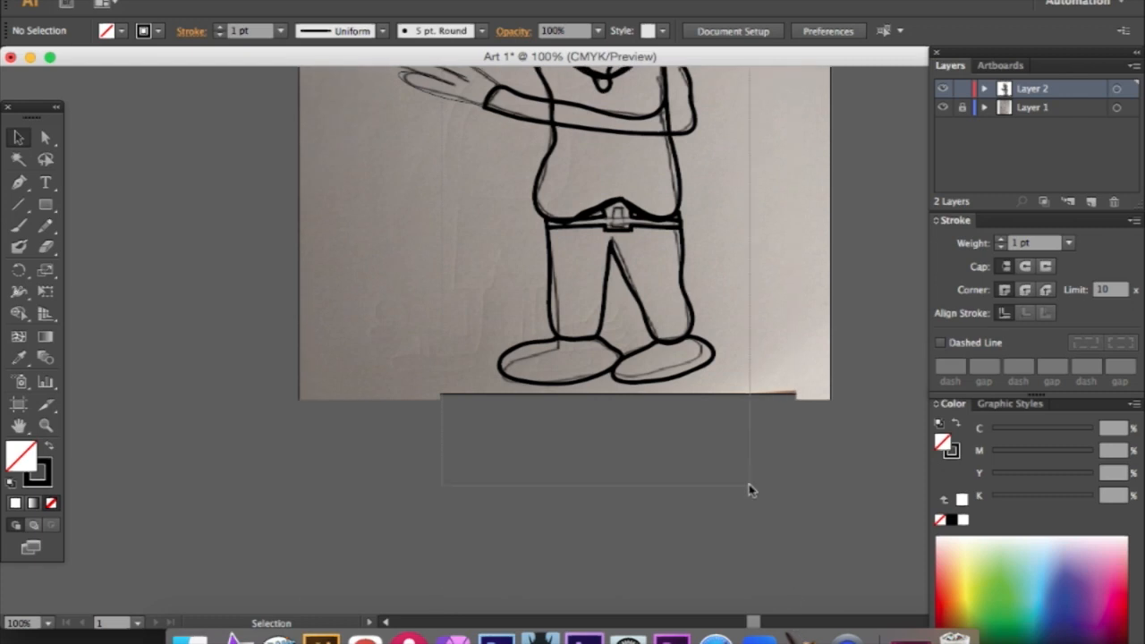
key("super+a")
scroll(756, 382, "up", 8)
scroll(749, 380, "up", 9)
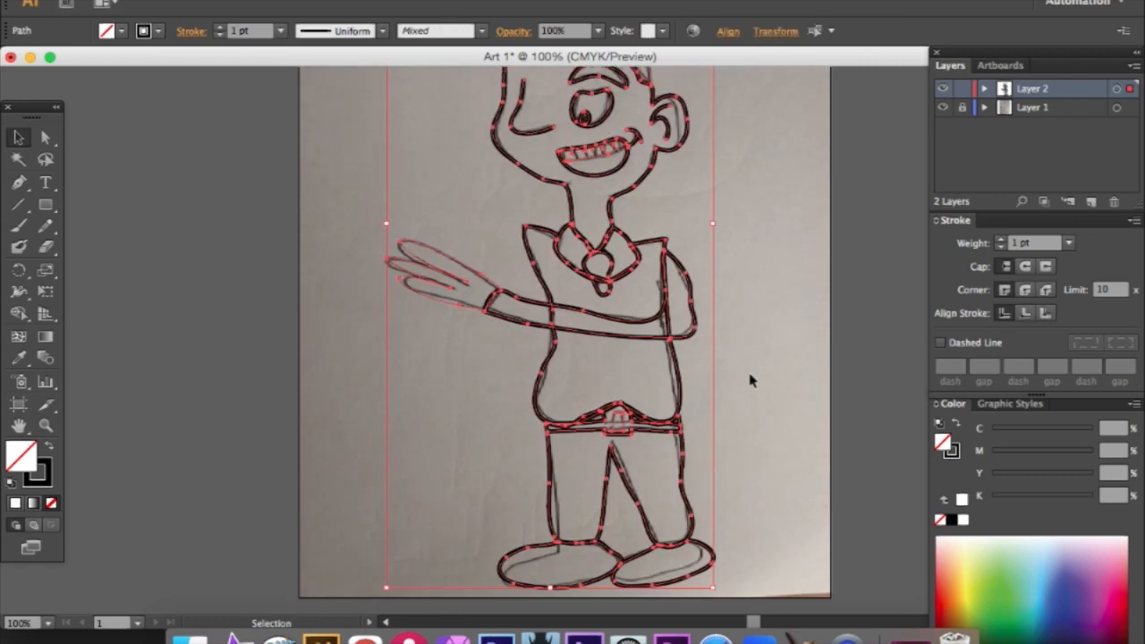
left_click(280, 30)
left_click(302, 127)
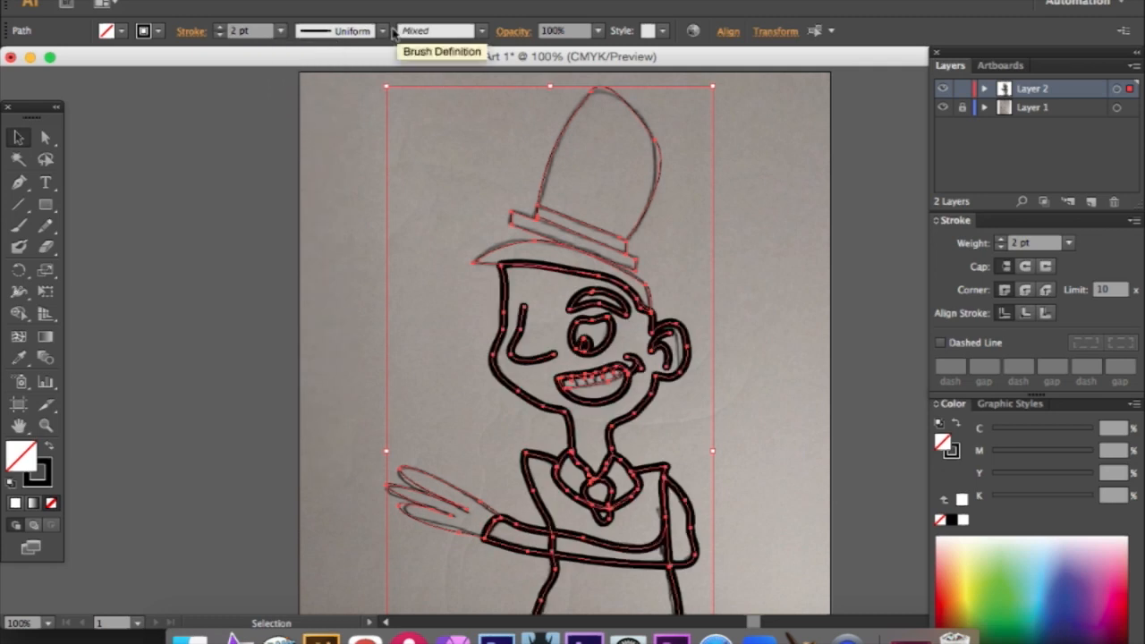
left_click(280, 31)
left_click(295, 149)
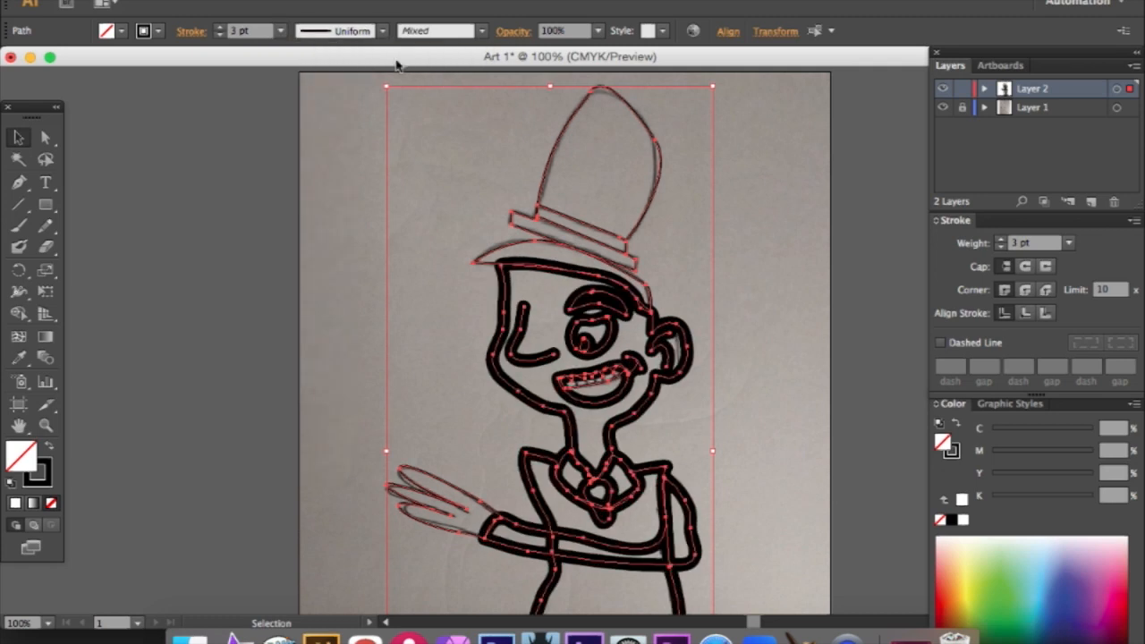
- Apply the Basic brush definition to all the selected paths and deselect them
left_click(481, 31)
left_click(438, 101)
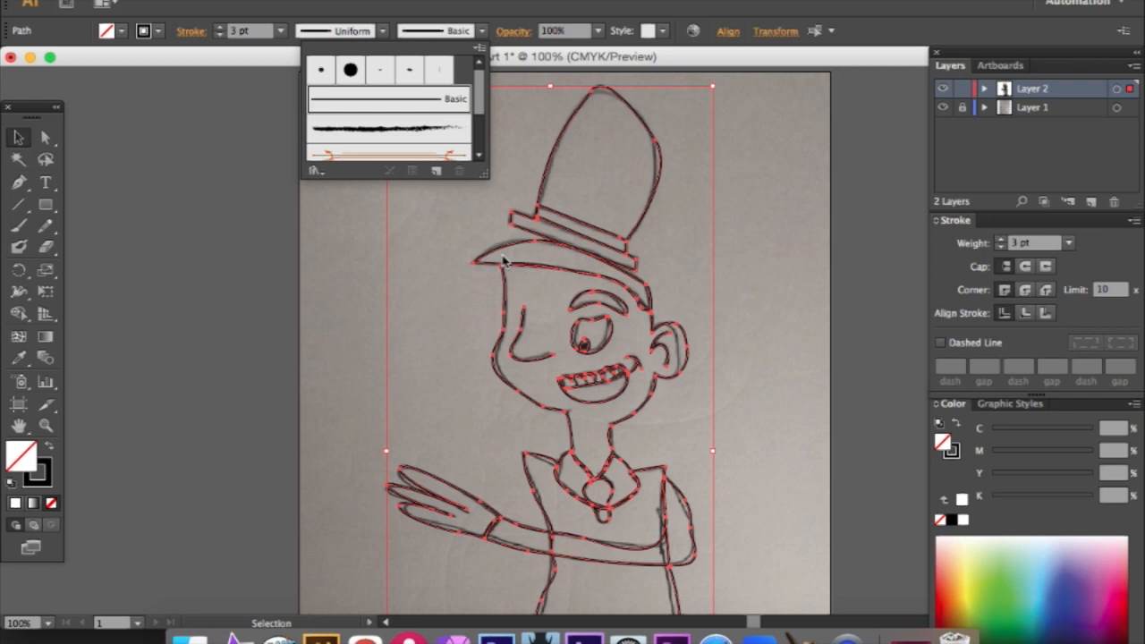
left_click(701, 260)
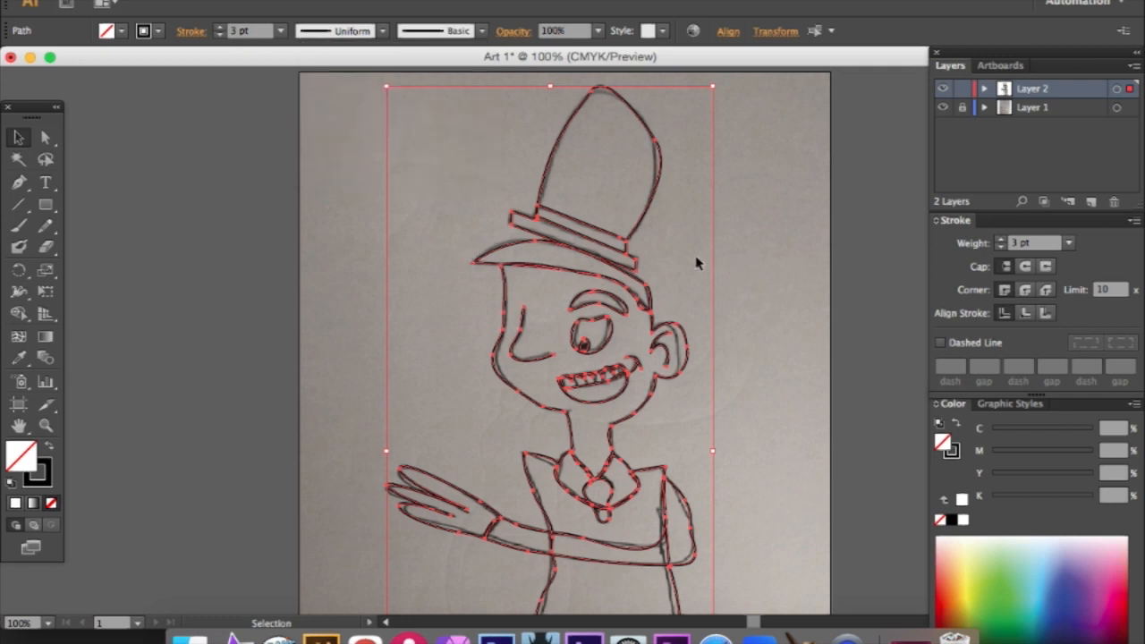
left_click(680, 263)
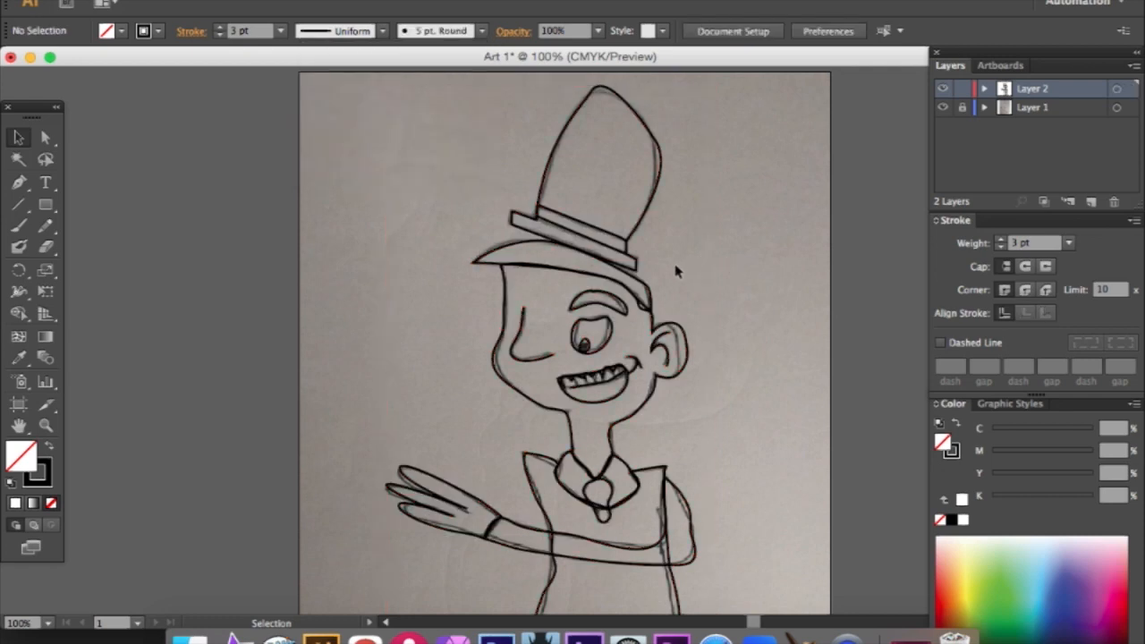
scroll(655, 309, "up", 1)
left_click(666, 312)
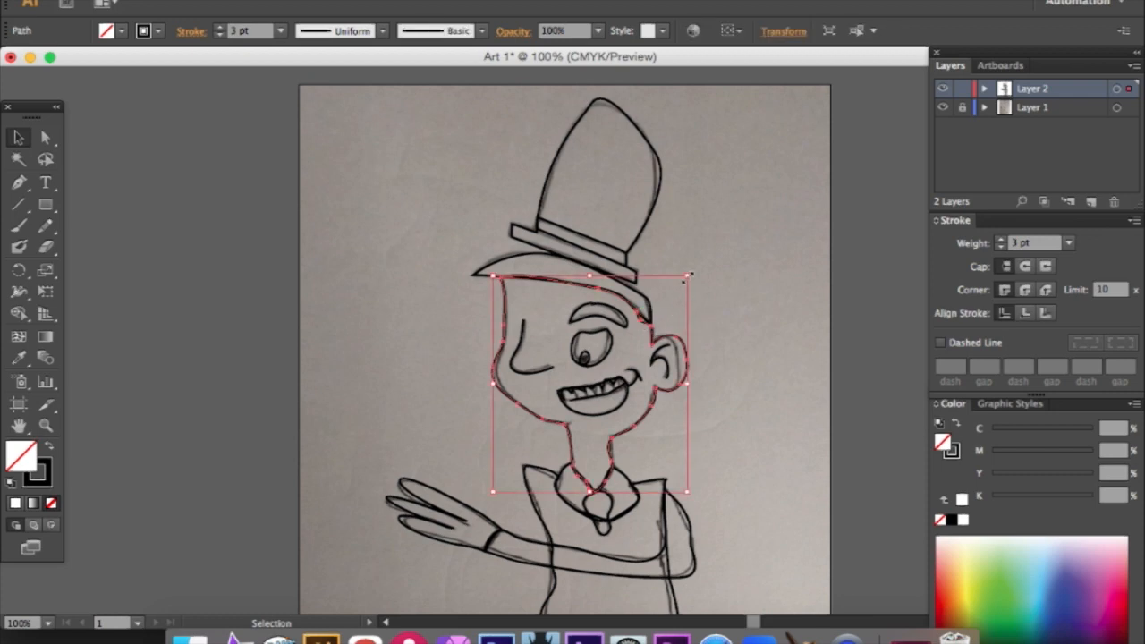
left_click(744, 284)
scroll(744, 283, "up", 1)
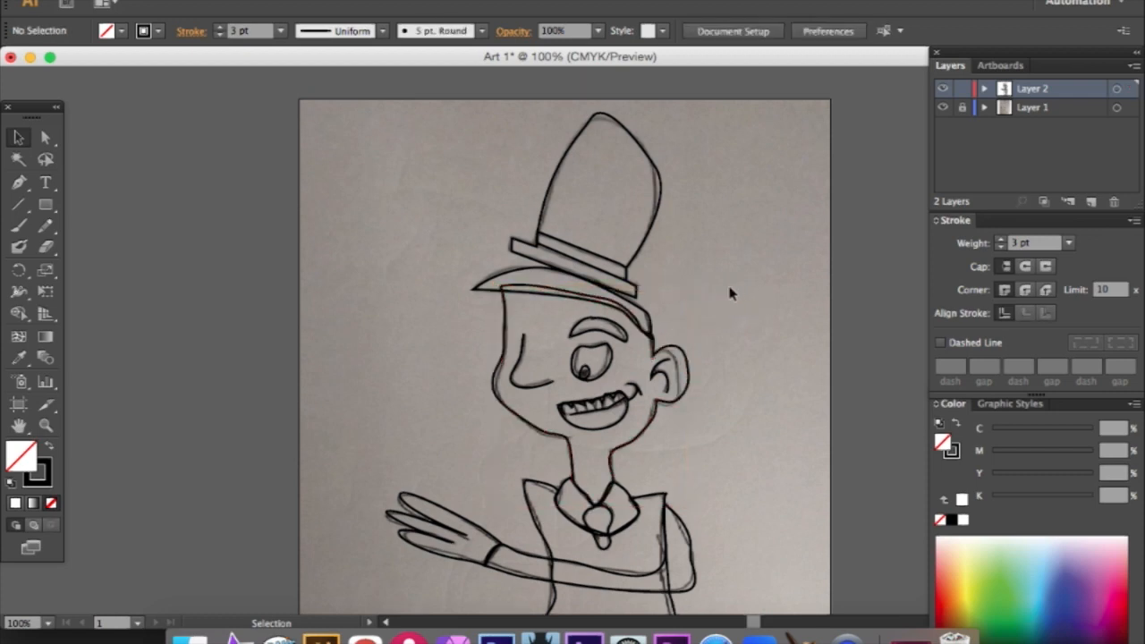
scroll(731, 294, "down", 10)
scroll(729, 292, "up", 5)
scroll(729, 293, "up", 2)
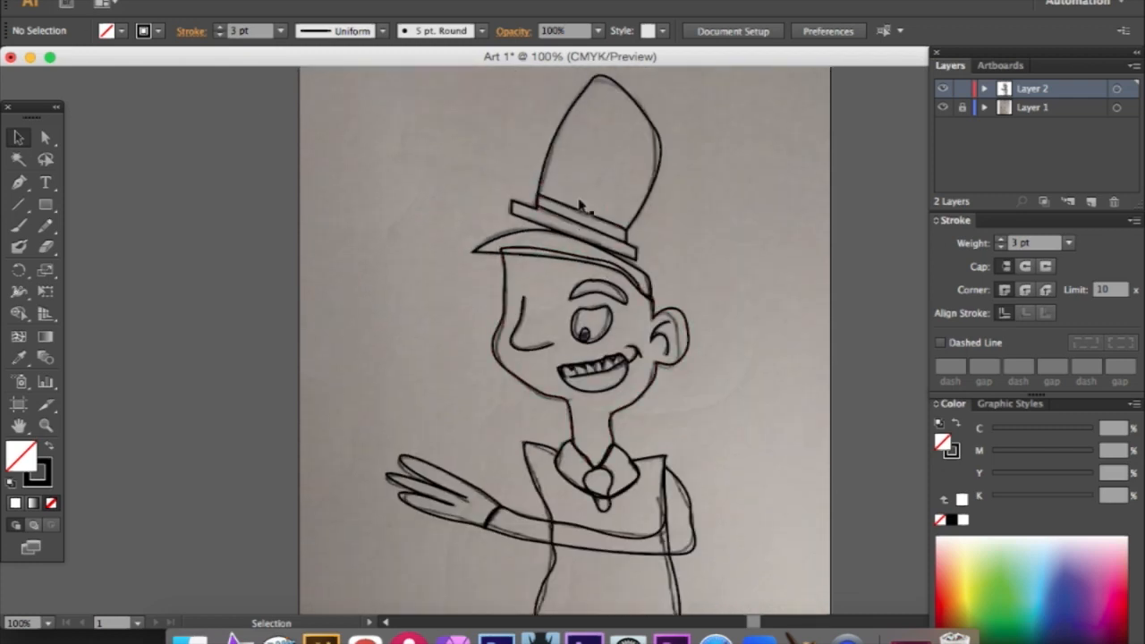
- Fill the band of the top hat with white and deselect it
left_click(420, 3)
left_click(453, 112)
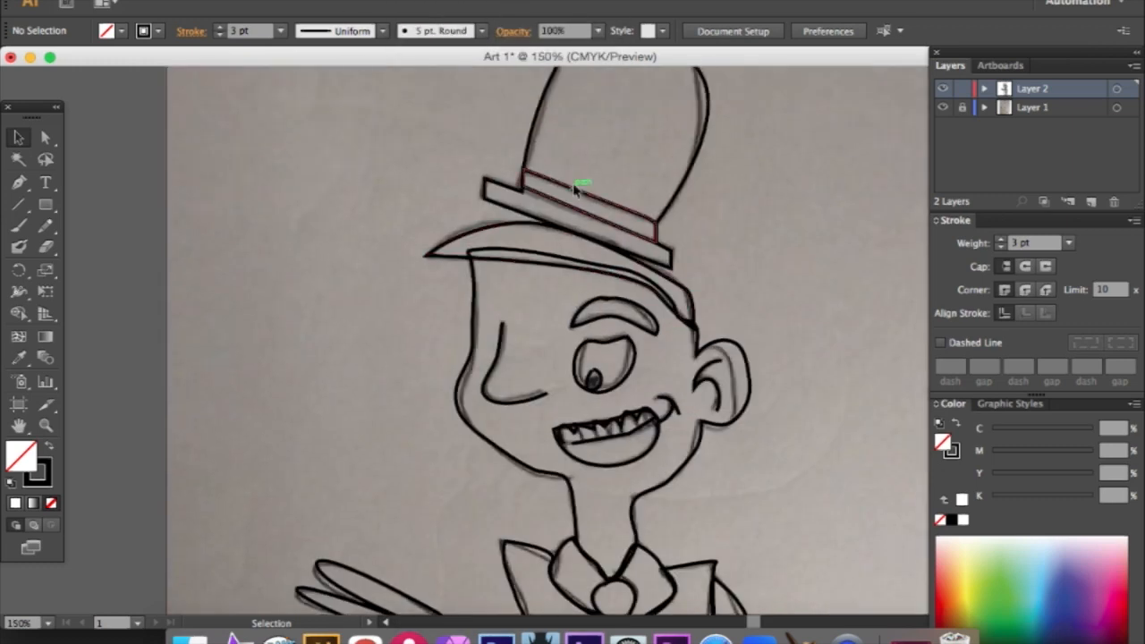
left_click(578, 253)
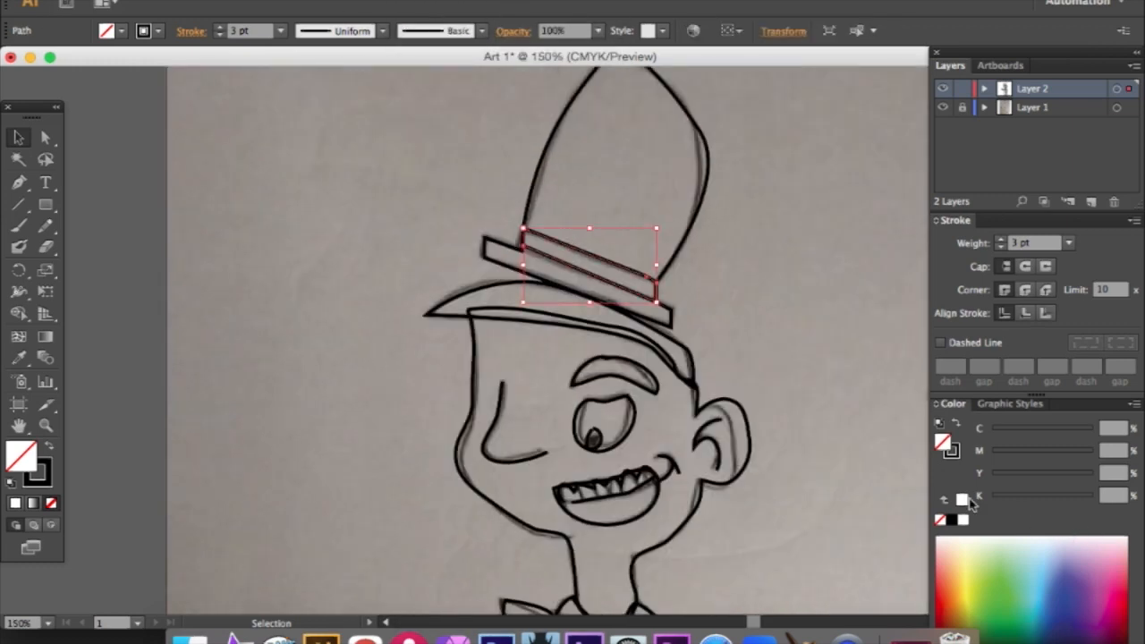
left_click(962, 499)
left_click(742, 220)
- Fill the top hat's crown and brim shape with black and deselect it
left_click(700, 231)
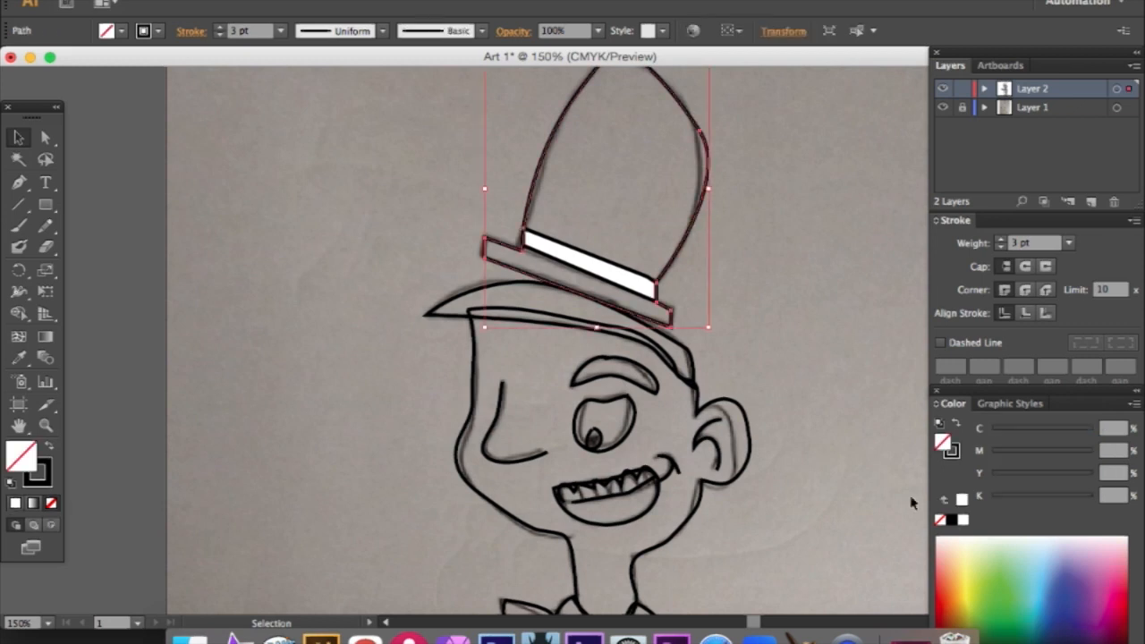
left_click(951, 519)
left_click(792, 378)
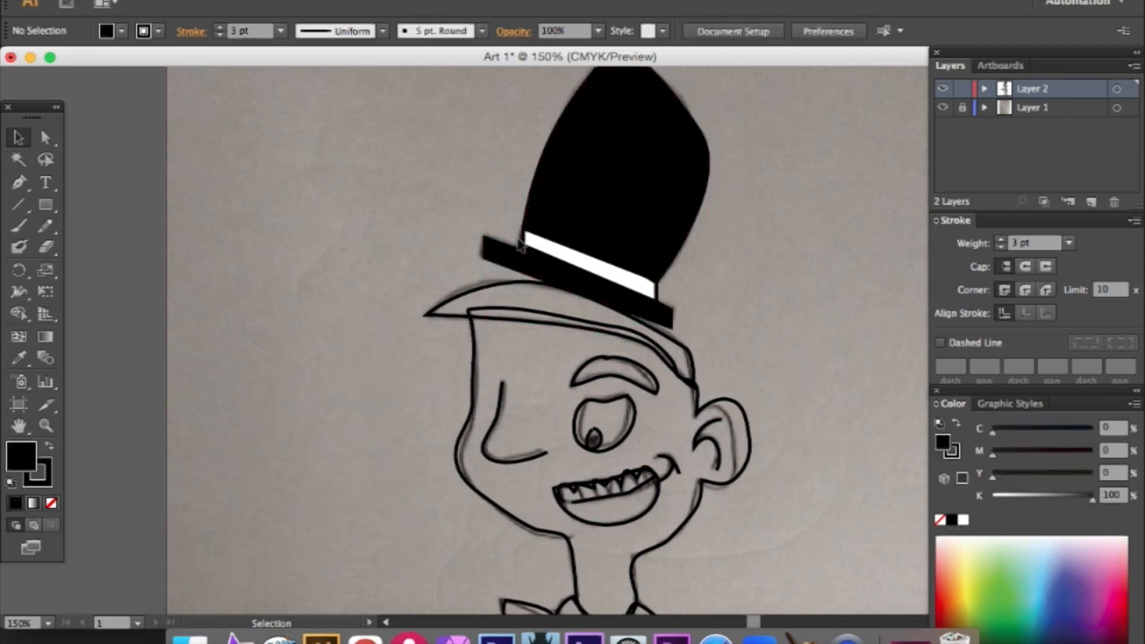
- Remove the stroke from the white hat band and deselect it
left_click(531, 238)
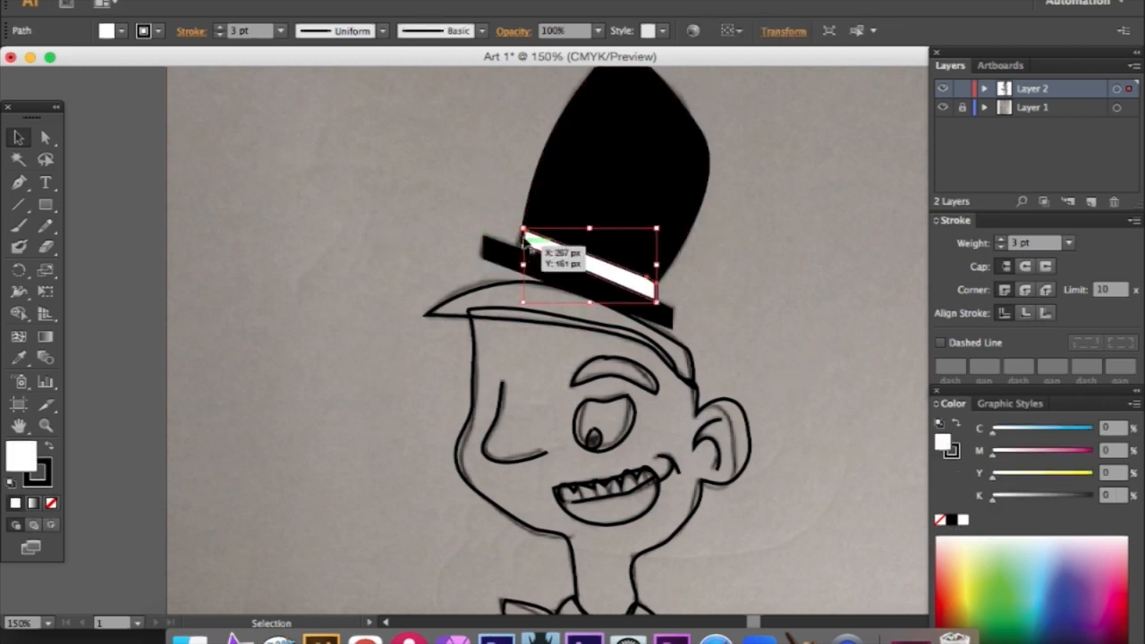
left_click(158, 31)
left_click(12, 61)
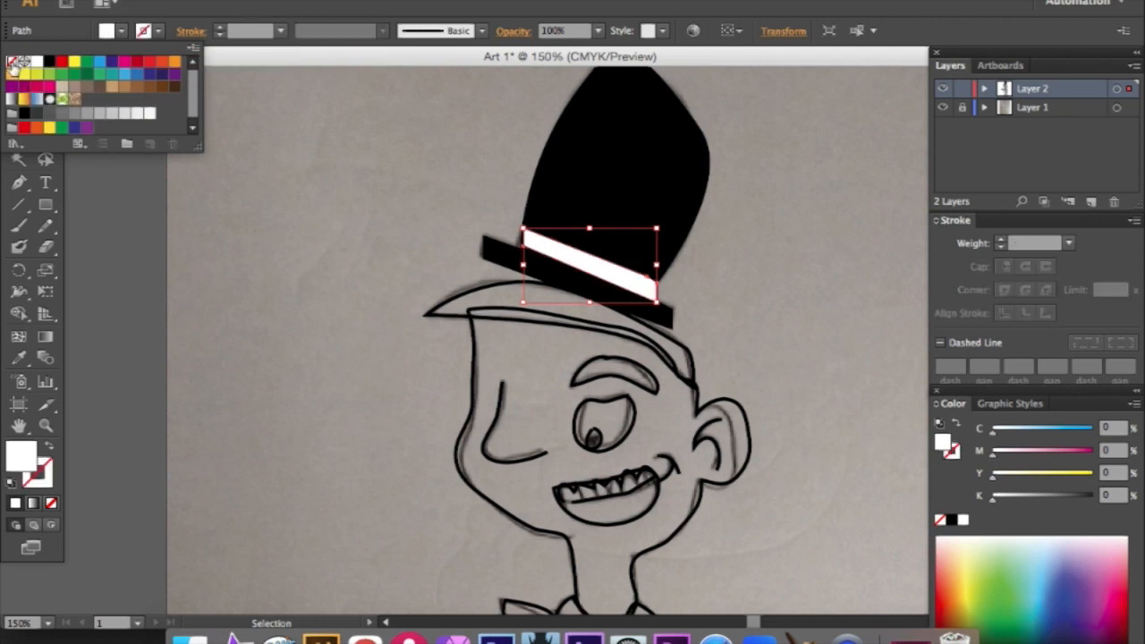
left_click(765, 198)
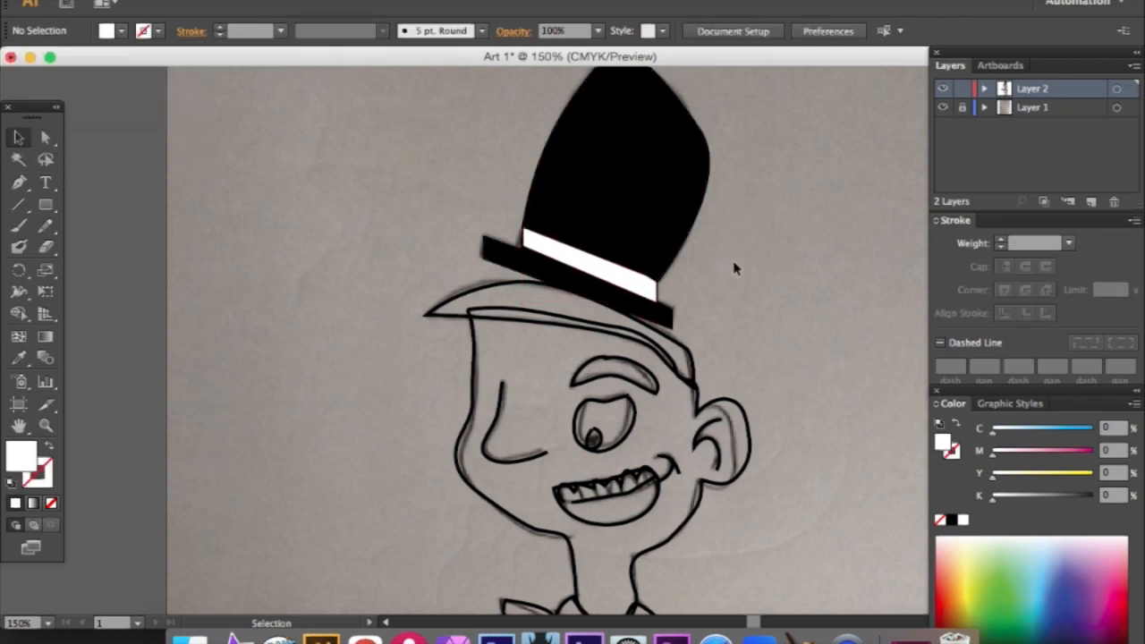
scroll(733, 268, "up", 2)
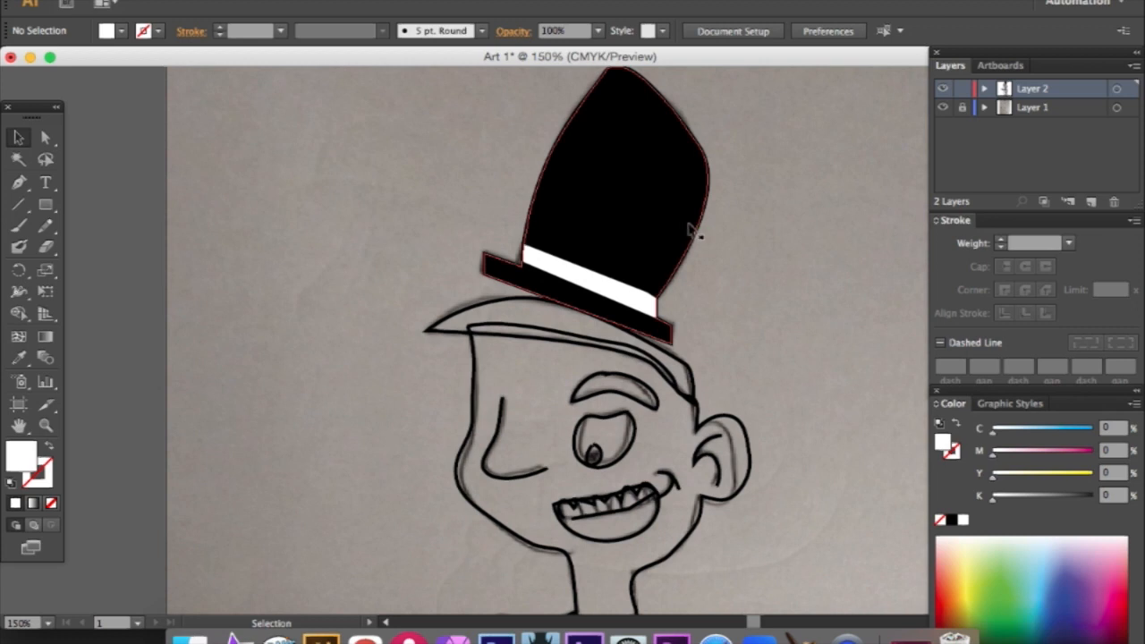
- Fill the hair shape under the top hat with the brown swatch C 40, M 70, Y 100, K 50 and deselect it
scroll(812, 299, "down", 2)
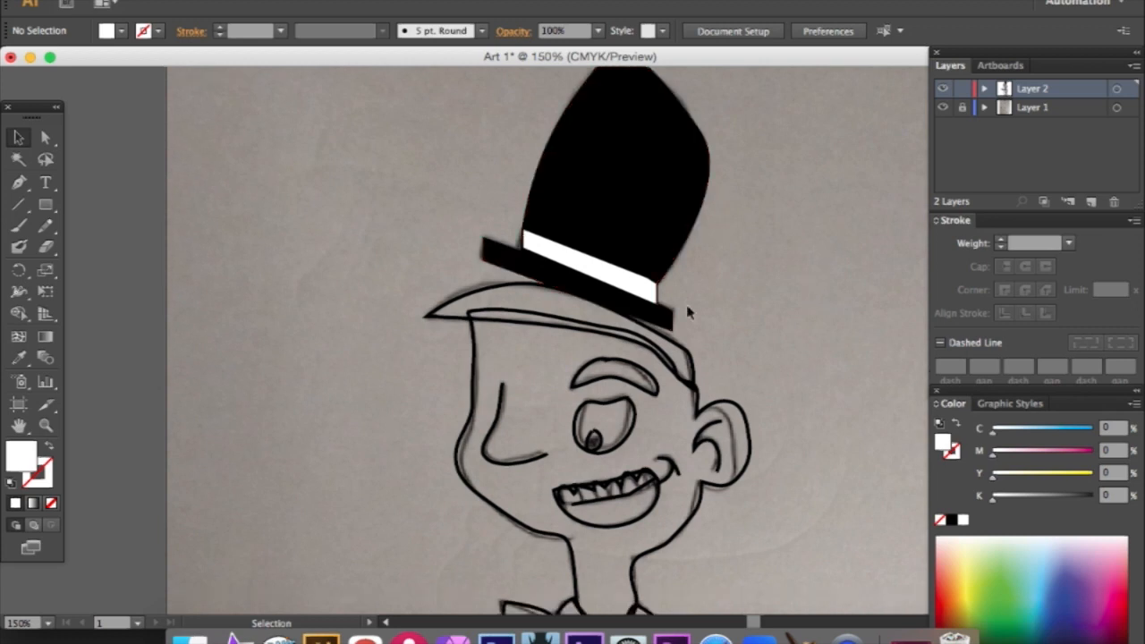
left_click(690, 347)
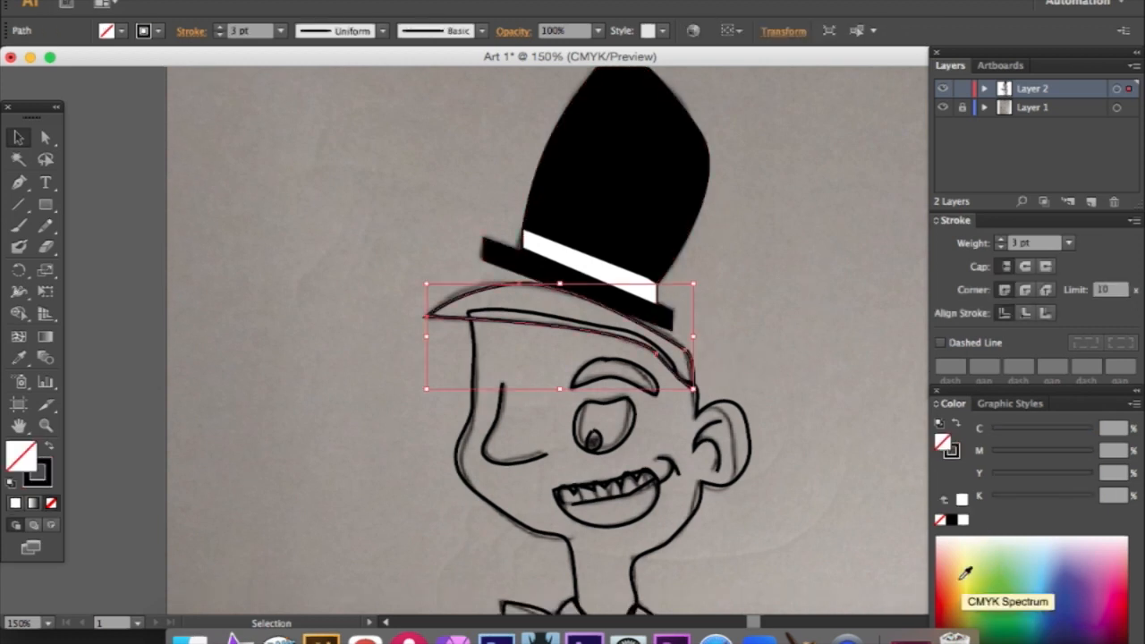
left_click(106, 31)
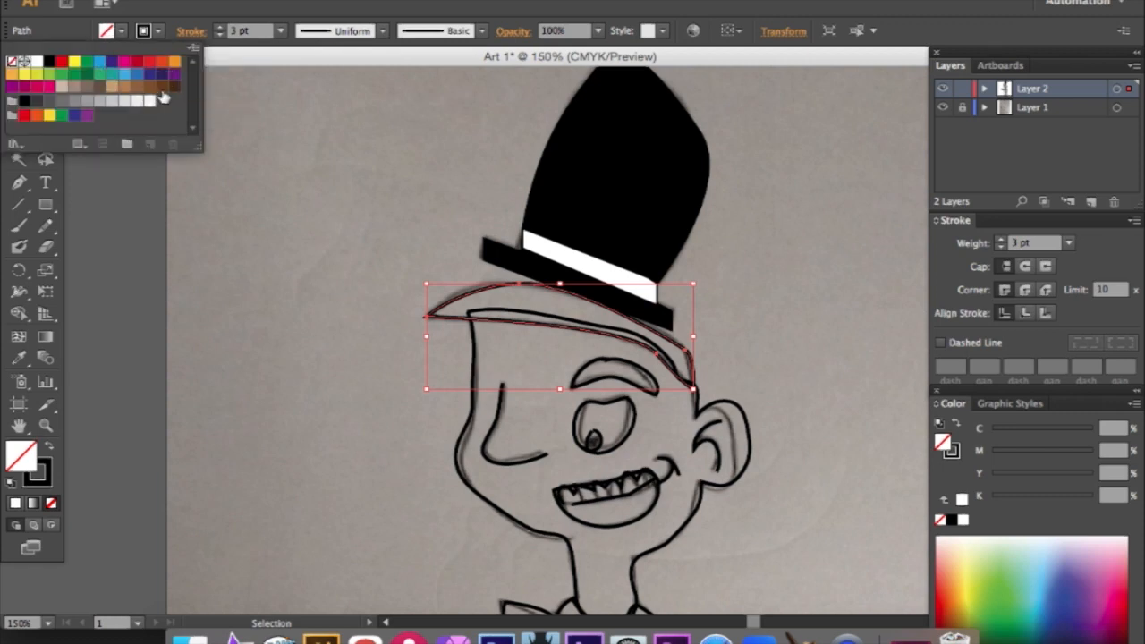
left_click(162, 86)
left_click(778, 280)
left_click(741, 332)
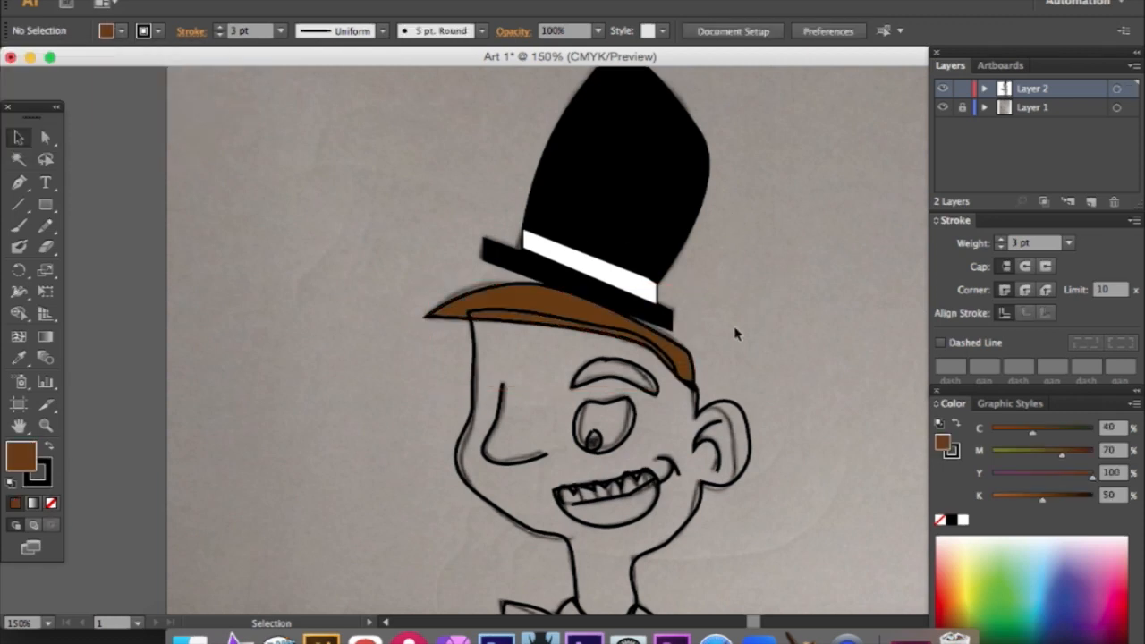
- Move the face outline slightly downward so its top edge follows the lower edge of the hair, and deselect it
left_click(664, 363)
left_click_drag(603, 309, 604, 313)
left_click(774, 295)
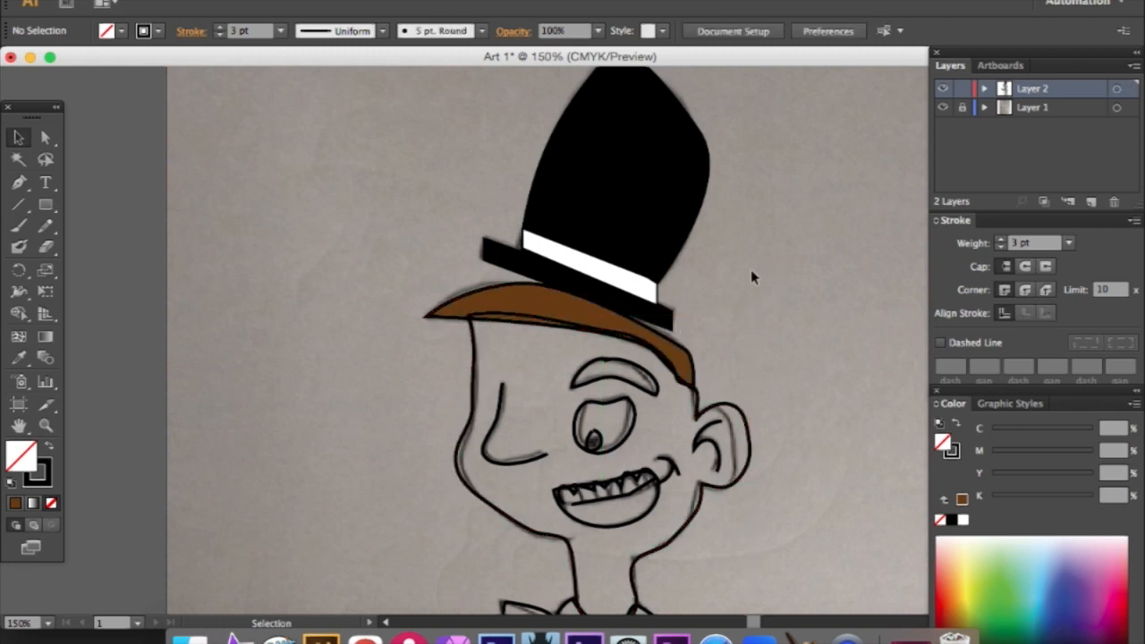
- Fill the pupil with black, remove its stroke and deselect it
scroll(747, 277, "down", 3)
left_click(593, 387)
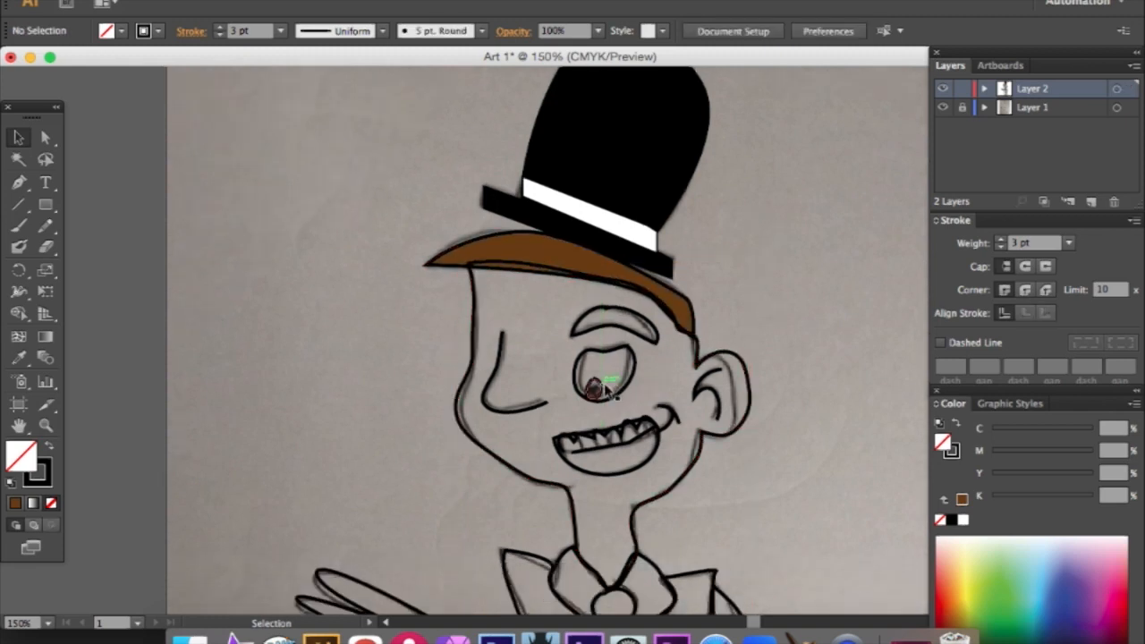
left_click(962, 519)
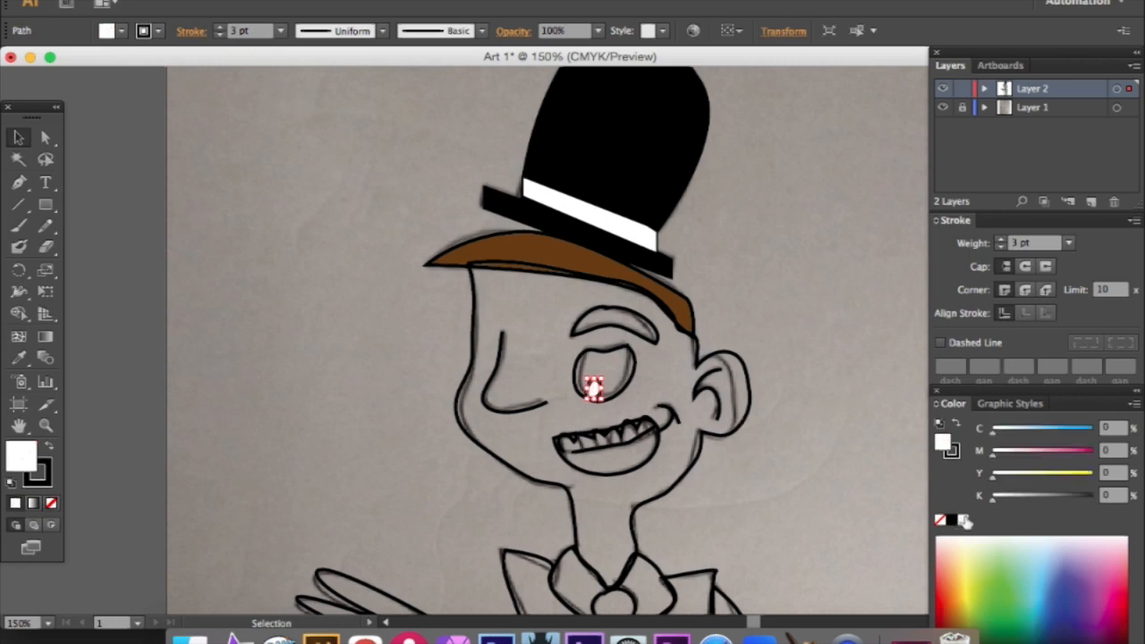
left_click(953, 519)
left_click(751, 325)
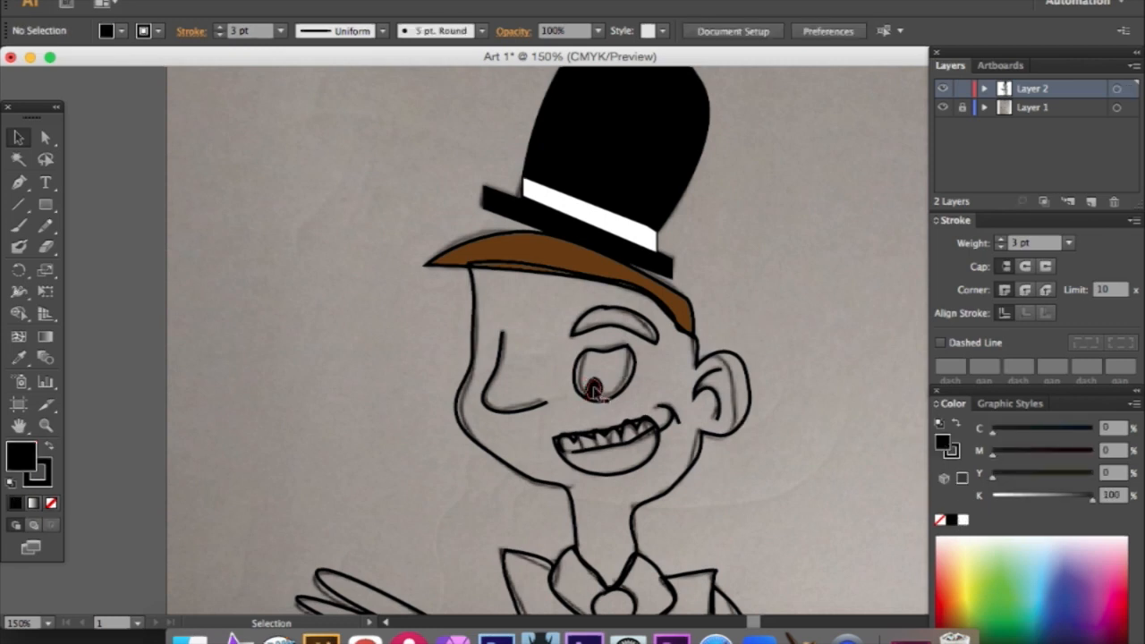
left_click(593, 387)
left_click(279, 31)
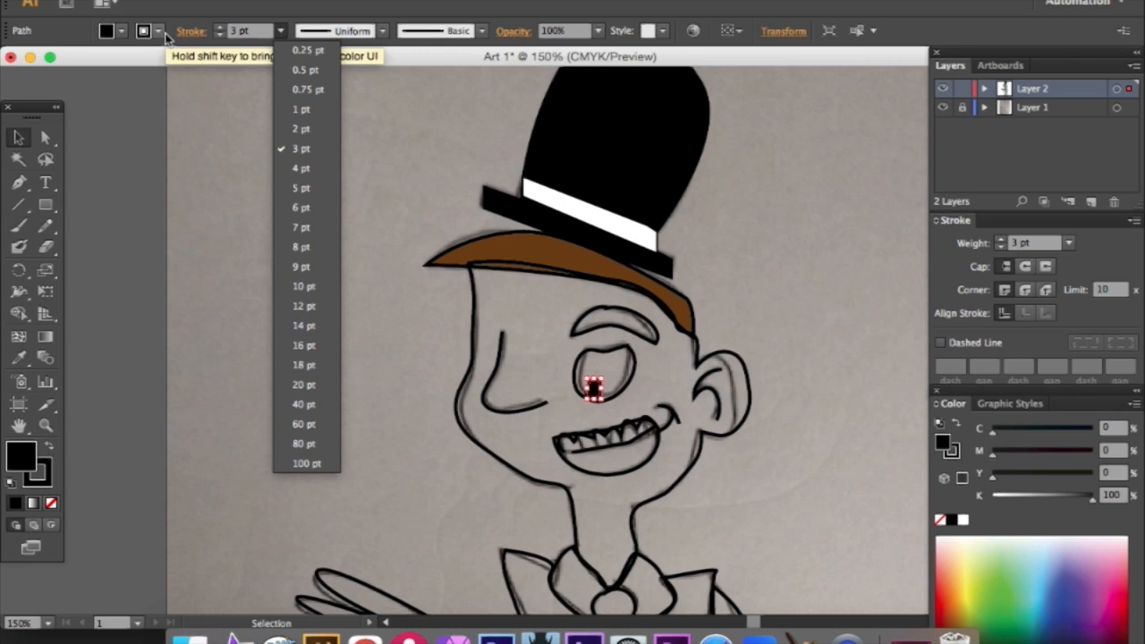
left_click(154, 36)
left_click(24, 63)
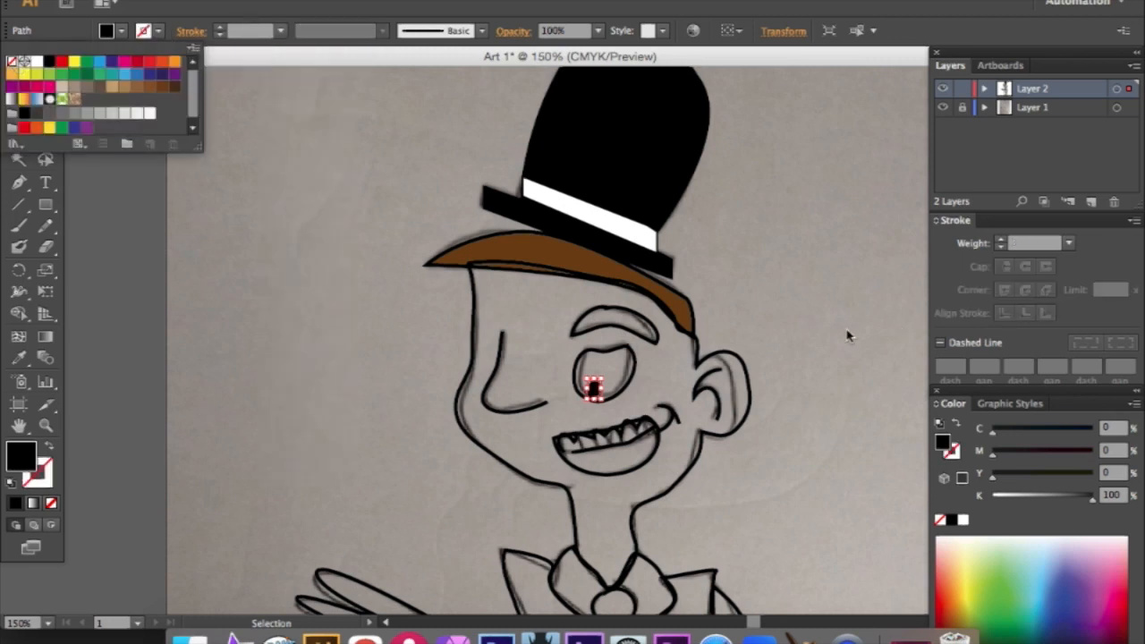
left_click(741, 365)
- Fill the eye shape with white and copy the hair's brown fill onto the eyebrow with the Eyedropper
left_click(631, 365)
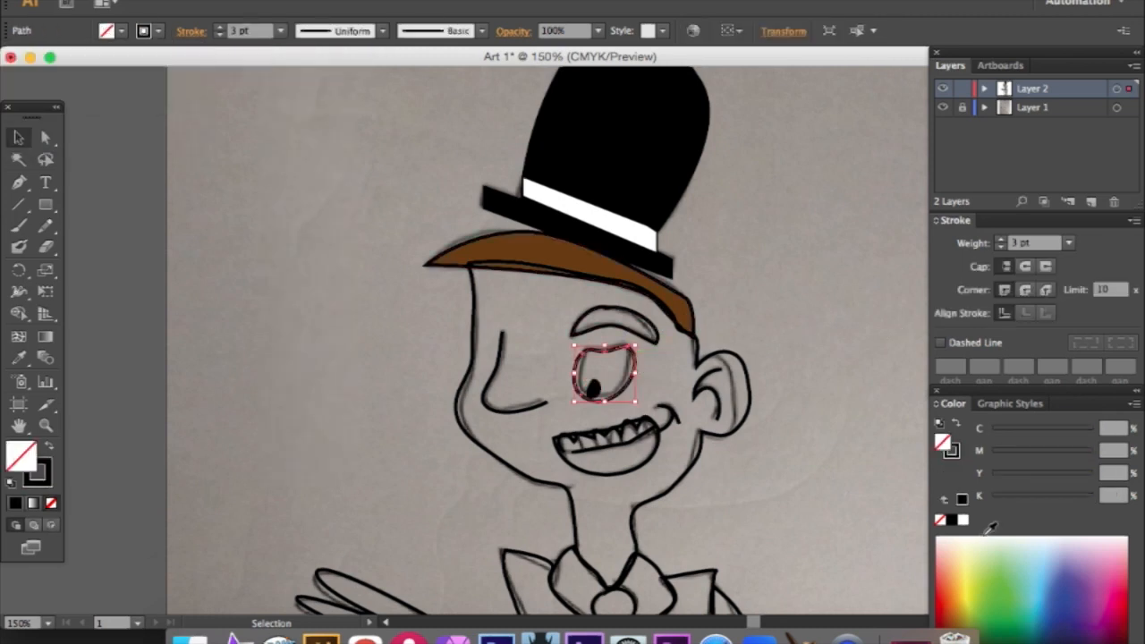
left_click(776, 331)
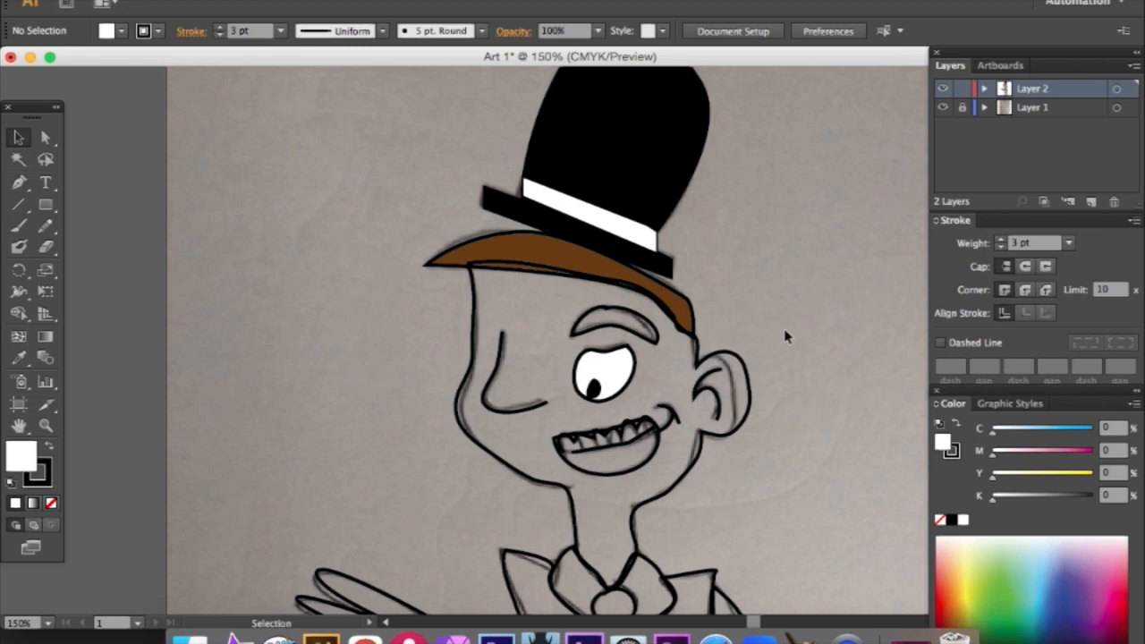
left_click(629, 339)
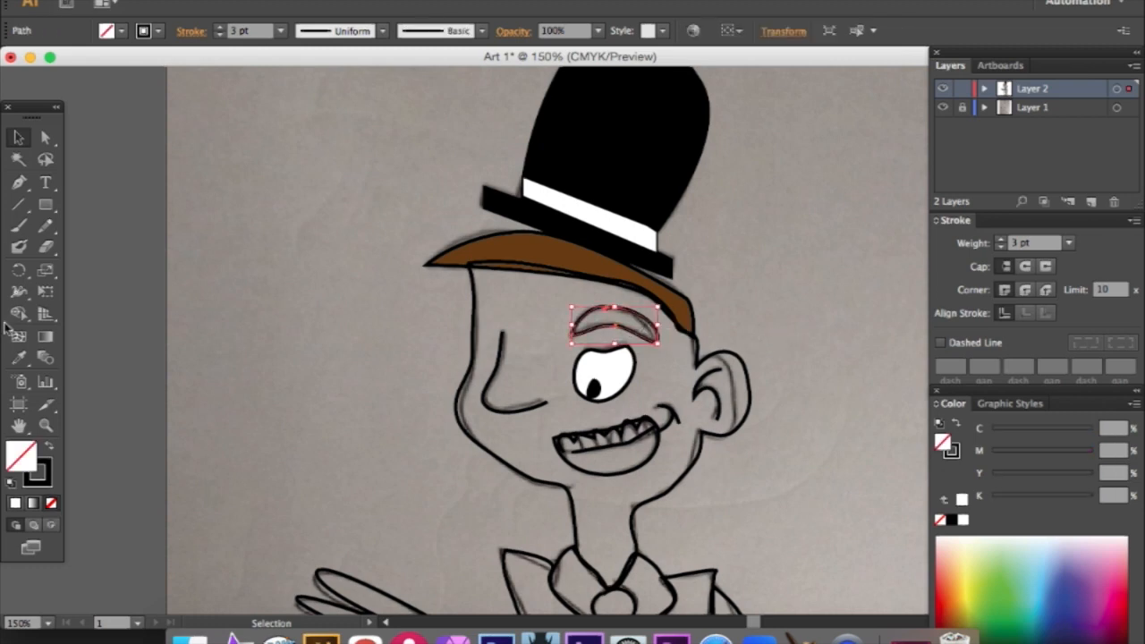
left_click(18, 357)
left_click(589, 262)
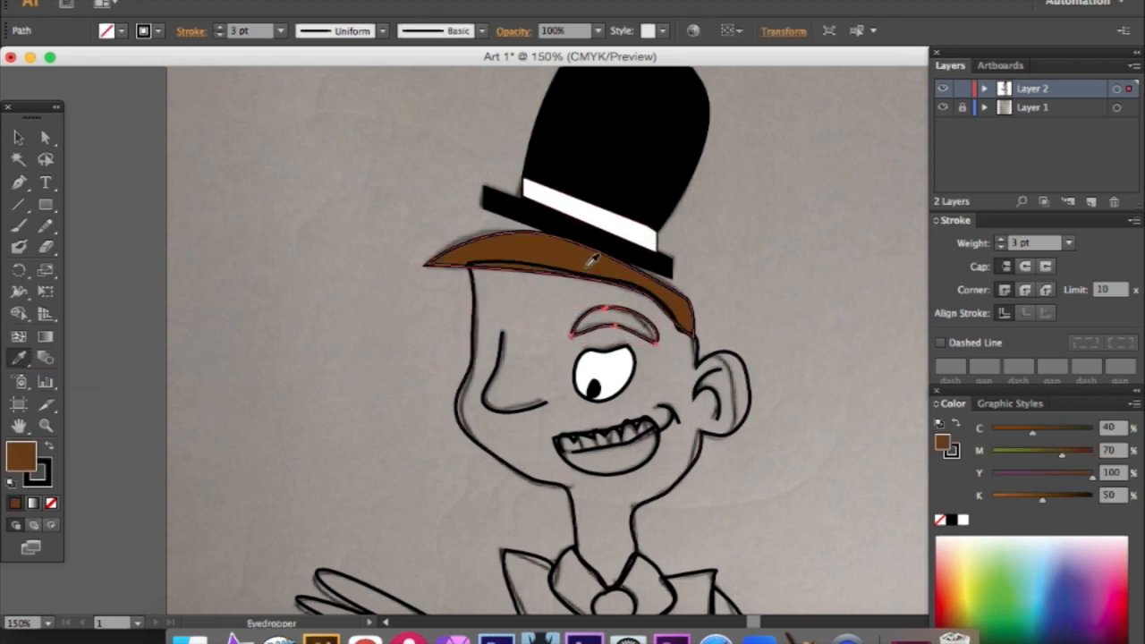
- Fill the face and neck shape with a light peach skin tone, about M 24, Y 53, and deselect it
scroll(592, 259, "down", 3)
left_click(19, 137)
left_click(461, 330)
left_click(124, 32)
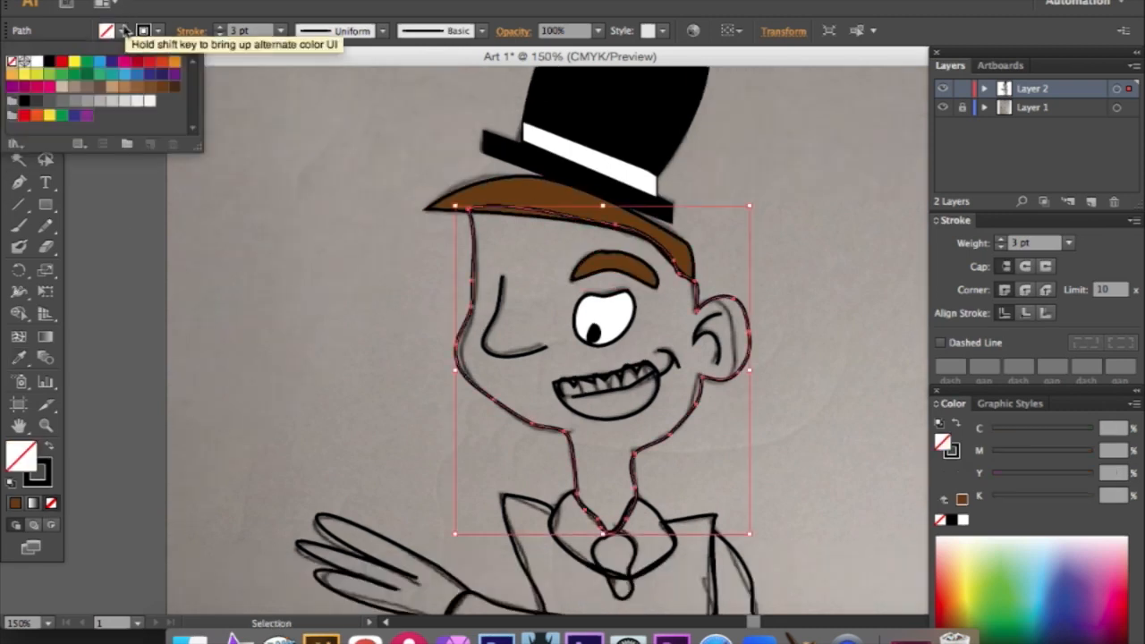
left_click(99, 87)
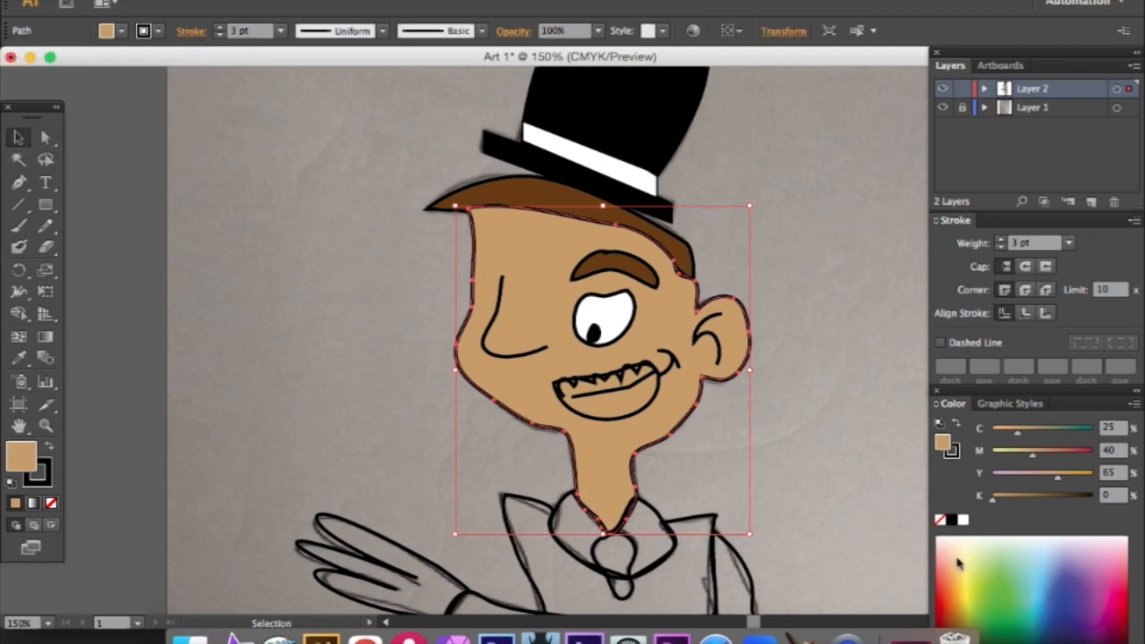
left_click(957, 564)
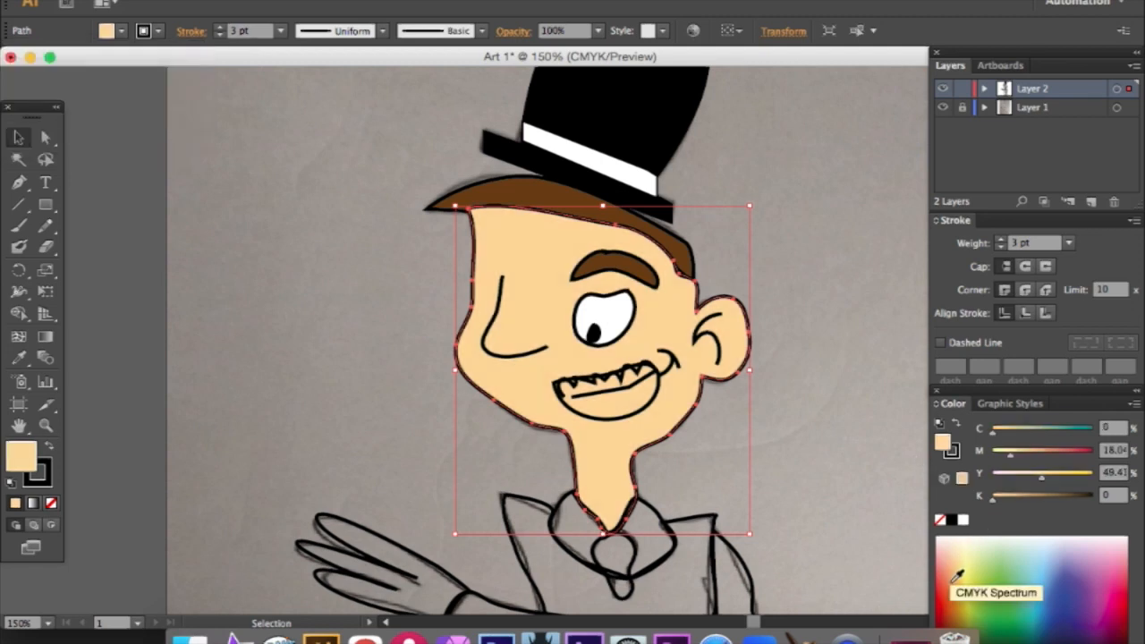
left_click(960, 555)
left_click(836, 339)
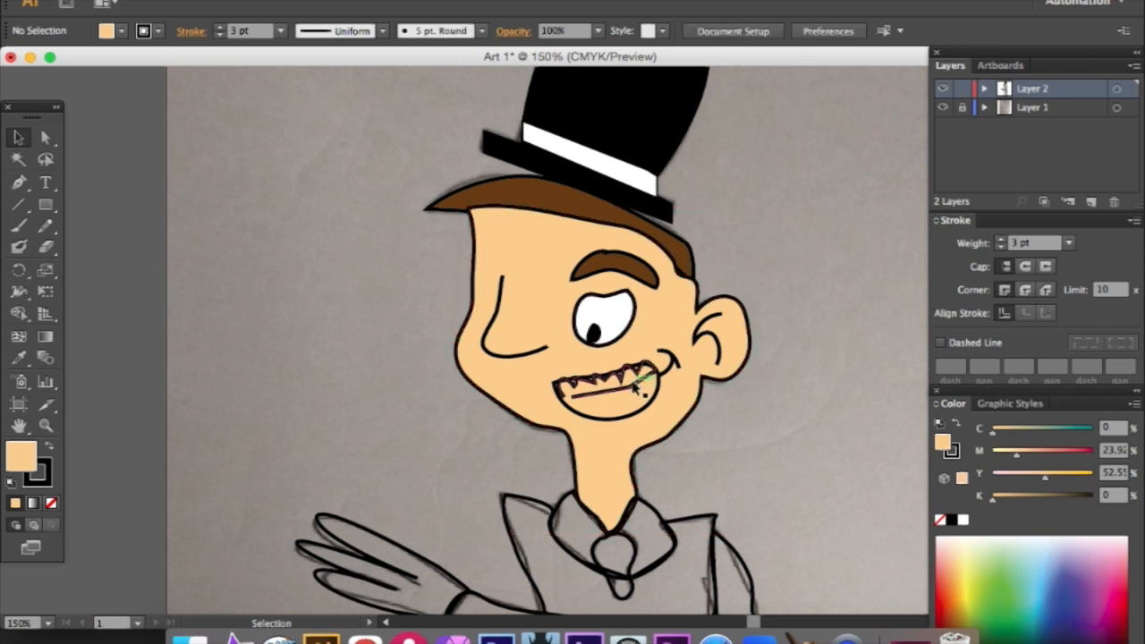
- Close the open teeth outline with the Pen tool, fill the teeth with white and deselect them
left_click(18, 181)
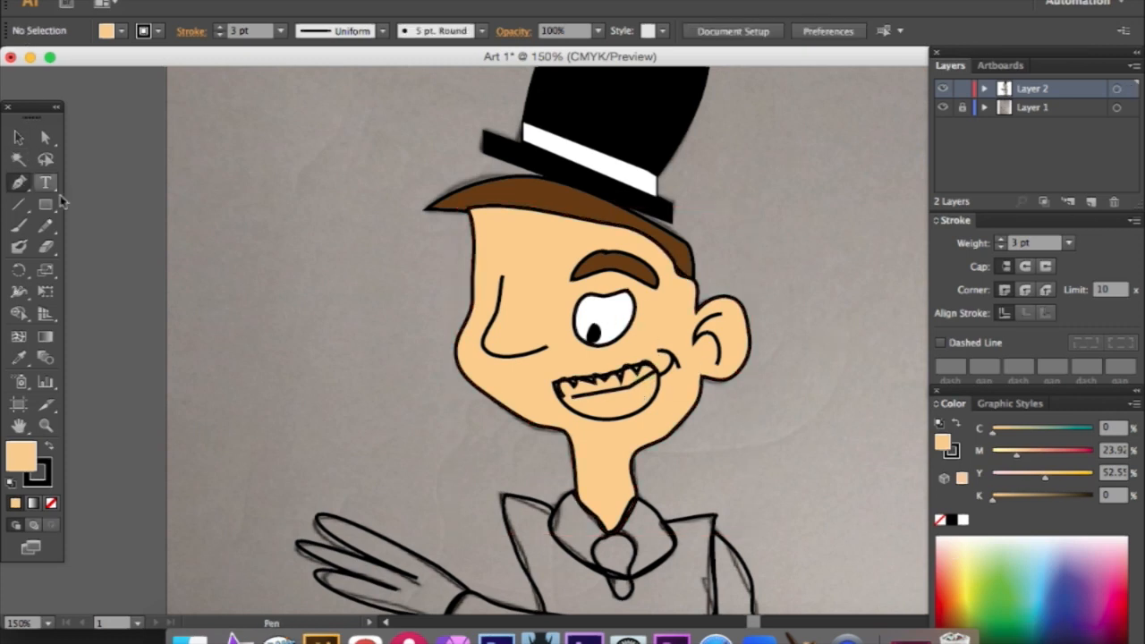
left_click(573, 402)
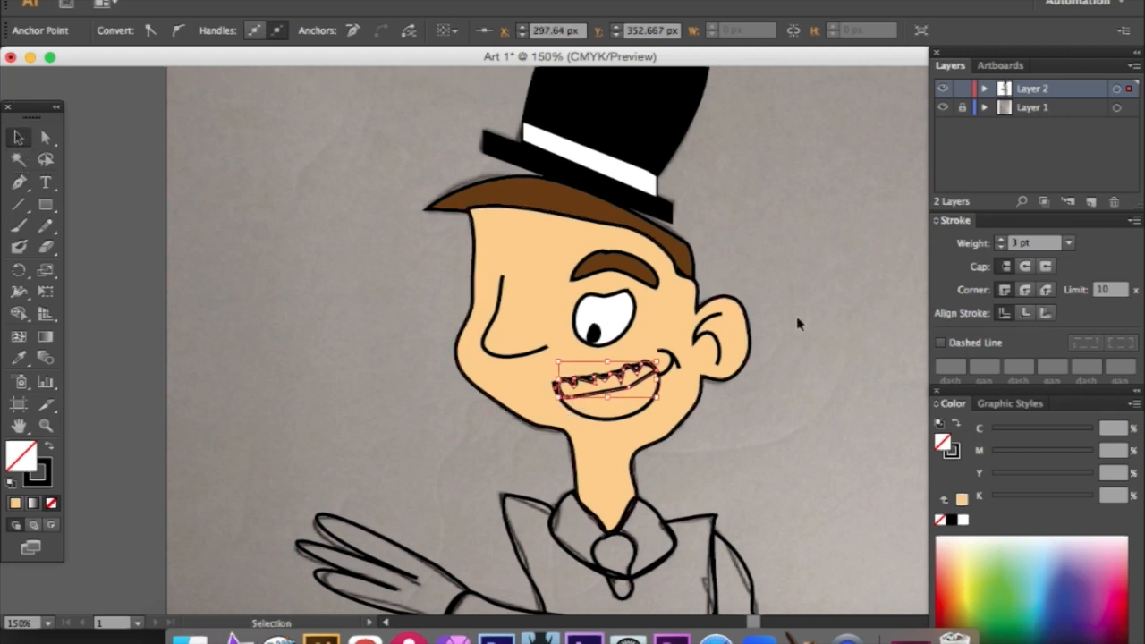
key("v")
left_click(963, 520)
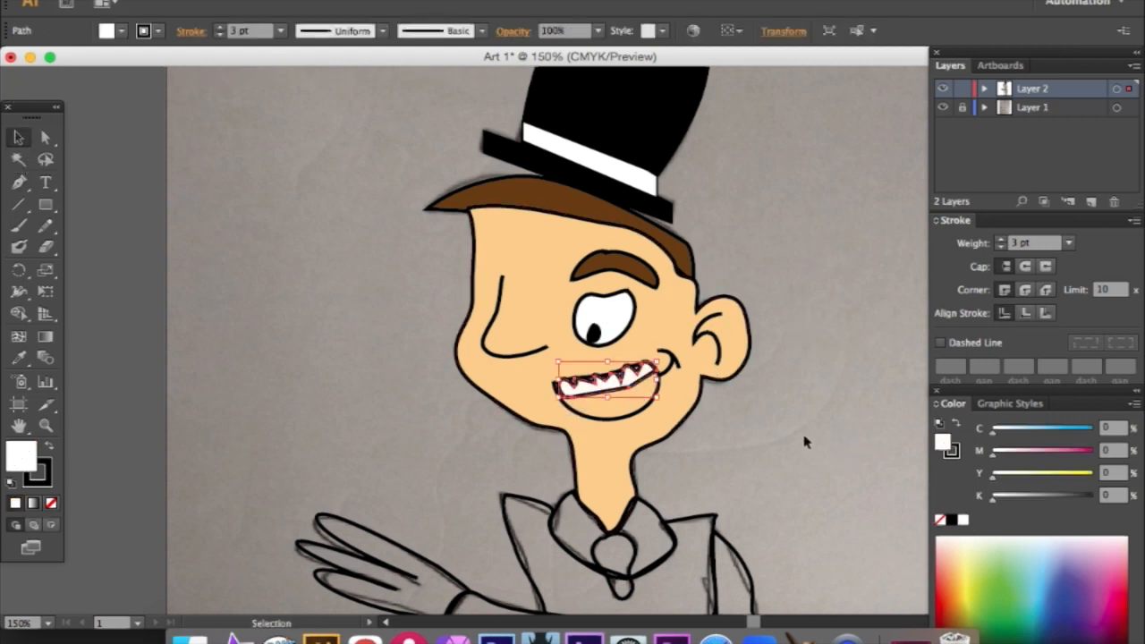
left_click(760, 414)
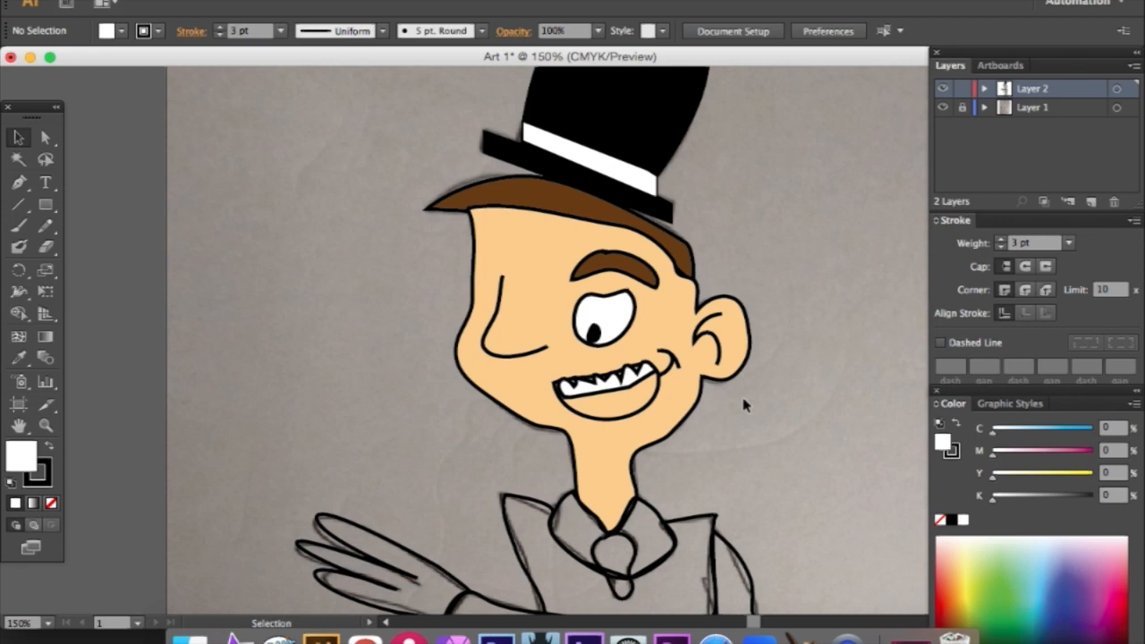
- Fill the mouth shape below the teeth with orange, about M 55, Y 79, and deselect it
left_click(653, 397)
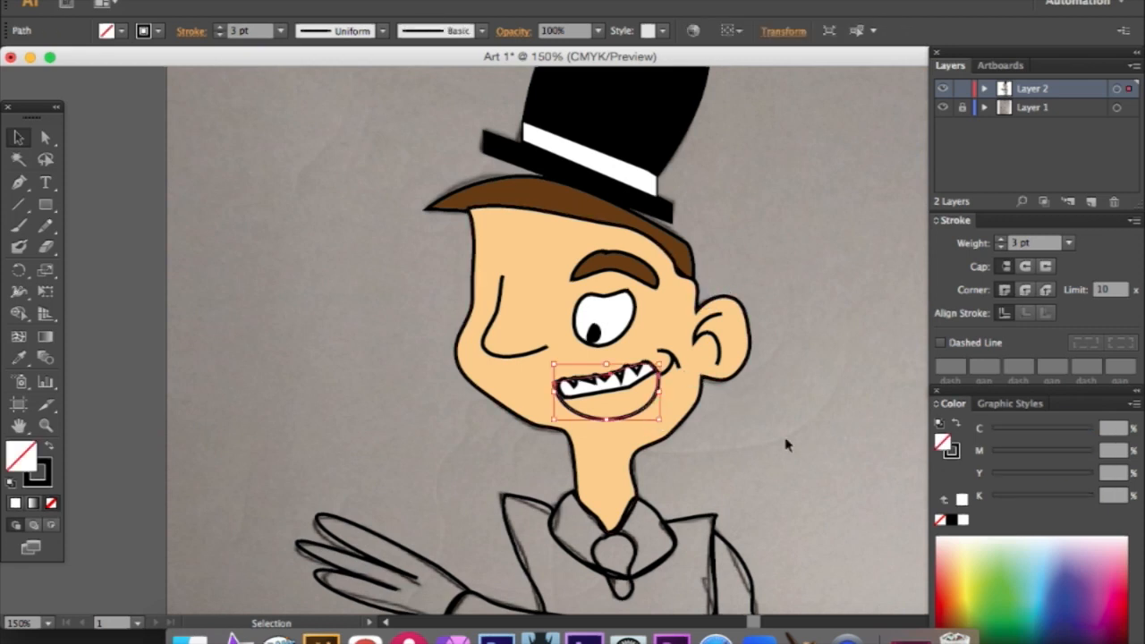
left_click(950, 560)
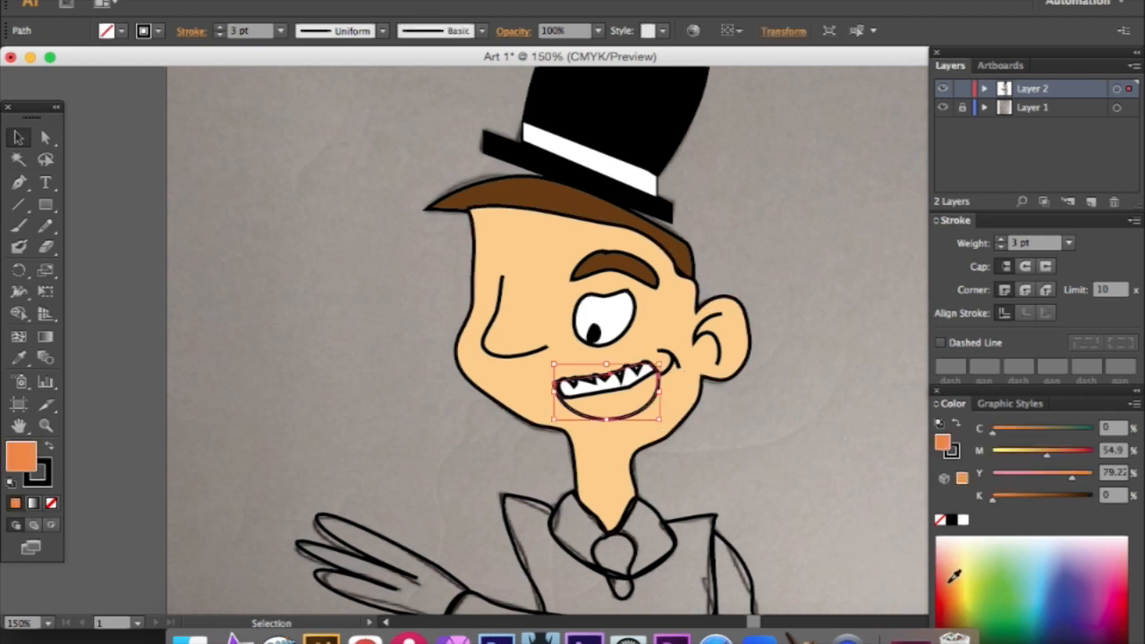
left_click(778, 464)
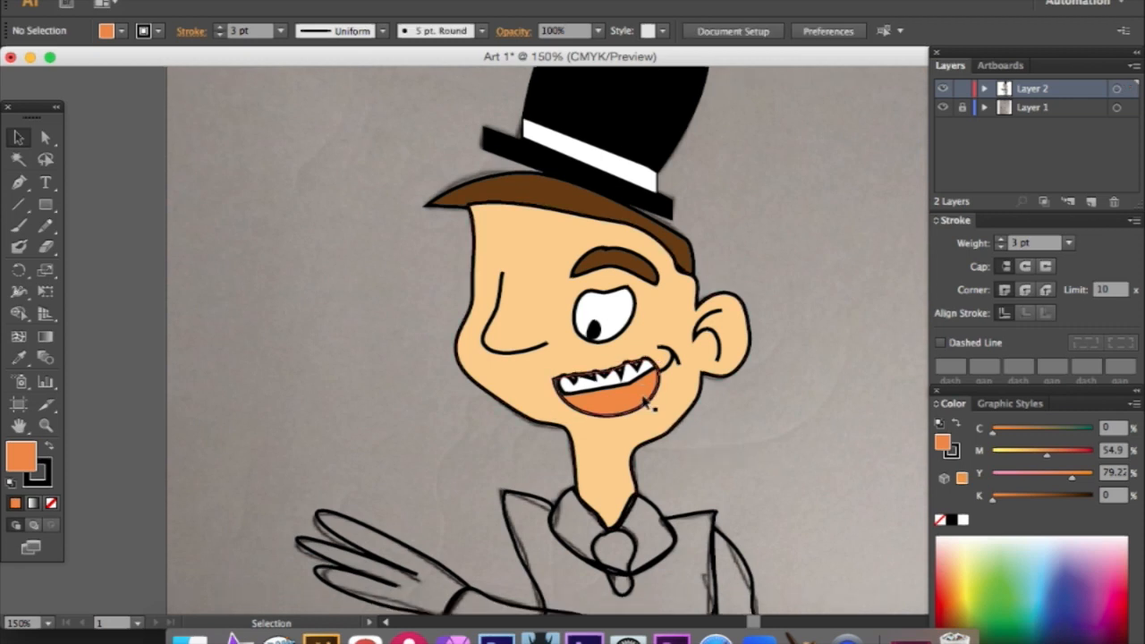
- Copy the face's skin color onto the hand with the Eyedropper and deselect it
scroll(650, 404, "down", 3)
left_click(426, 503)
left_click(19, 358)
left_click(522, 337)
left_click(19, 138)
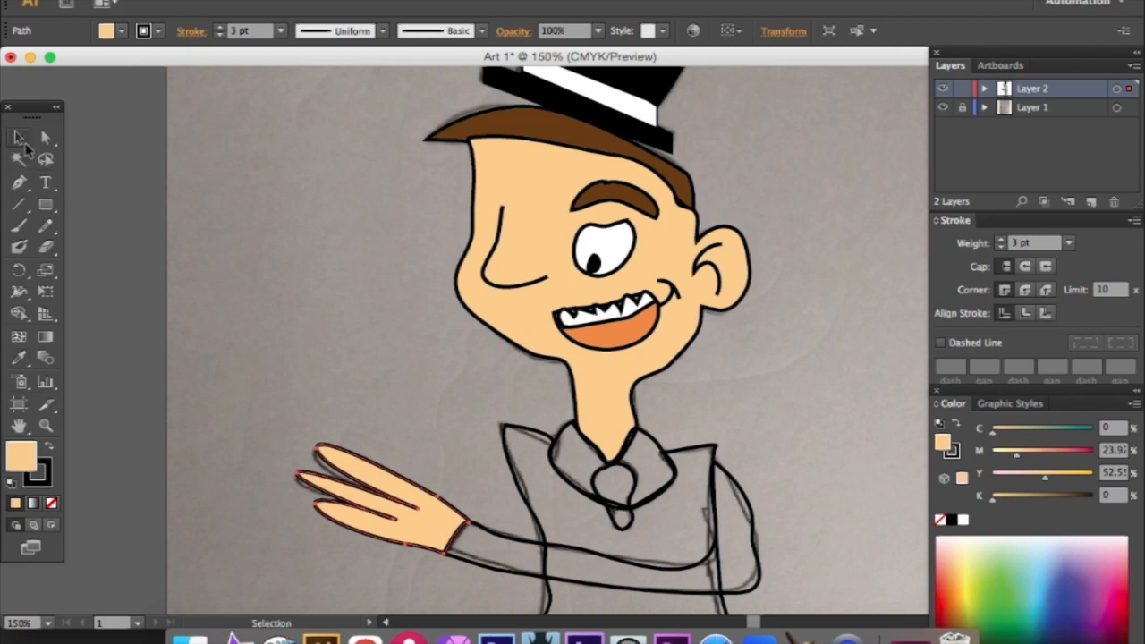
left_click(765, 454)
- Fill the torso of the jacket with dark brown, about M 59, Y 89, K 84, and deselect it
scroll(765, 456, "down", 7)
left_click(726, 510)
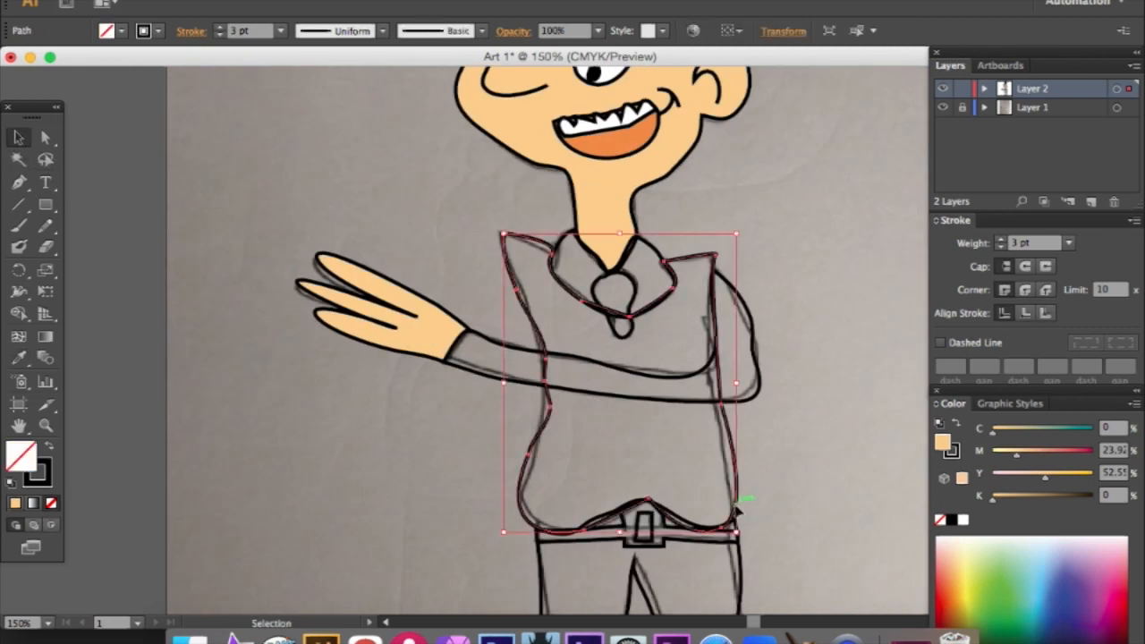
left_click(955, 584)
left_click(1076, 497)
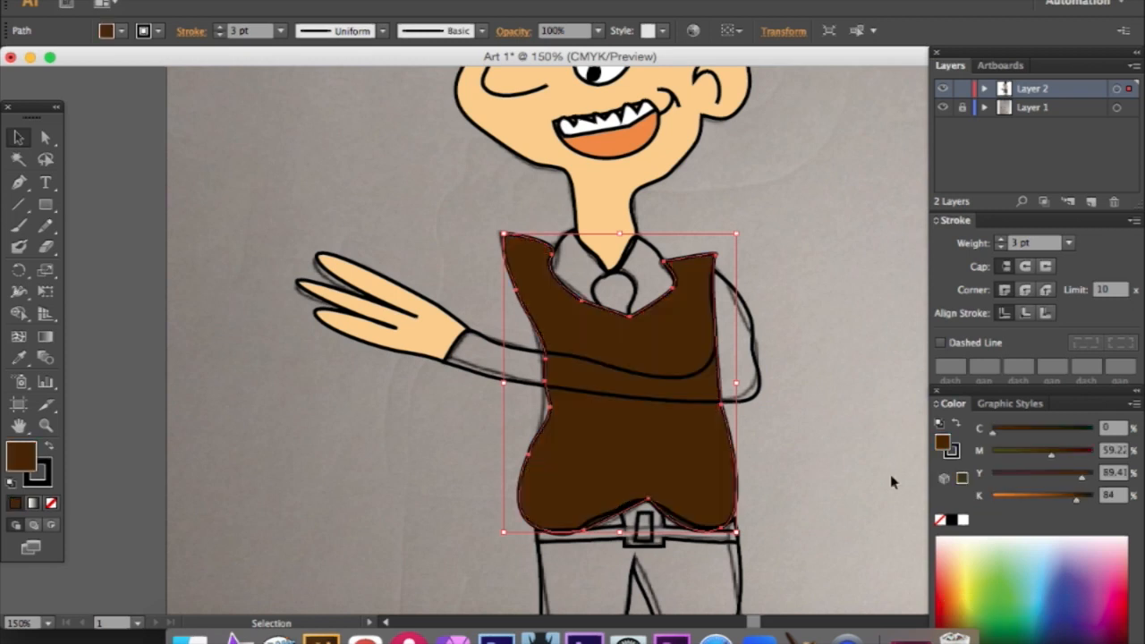
left_click(774, 382)
- Fill the sleeve across the body with the same dark brown as the jacket and deselect it
left_click(757, 378)
left_click(964, 499)
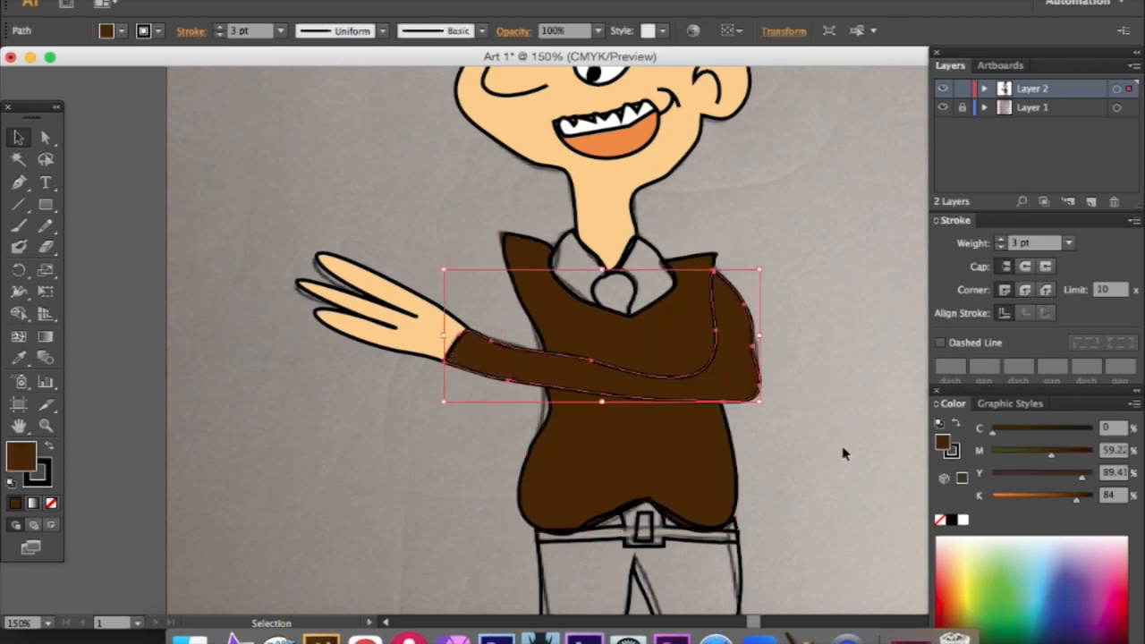
left_click(893, 432)
- Fill the shirt collar with a pale pinkish tone and deselect it
left_click(660, 249)
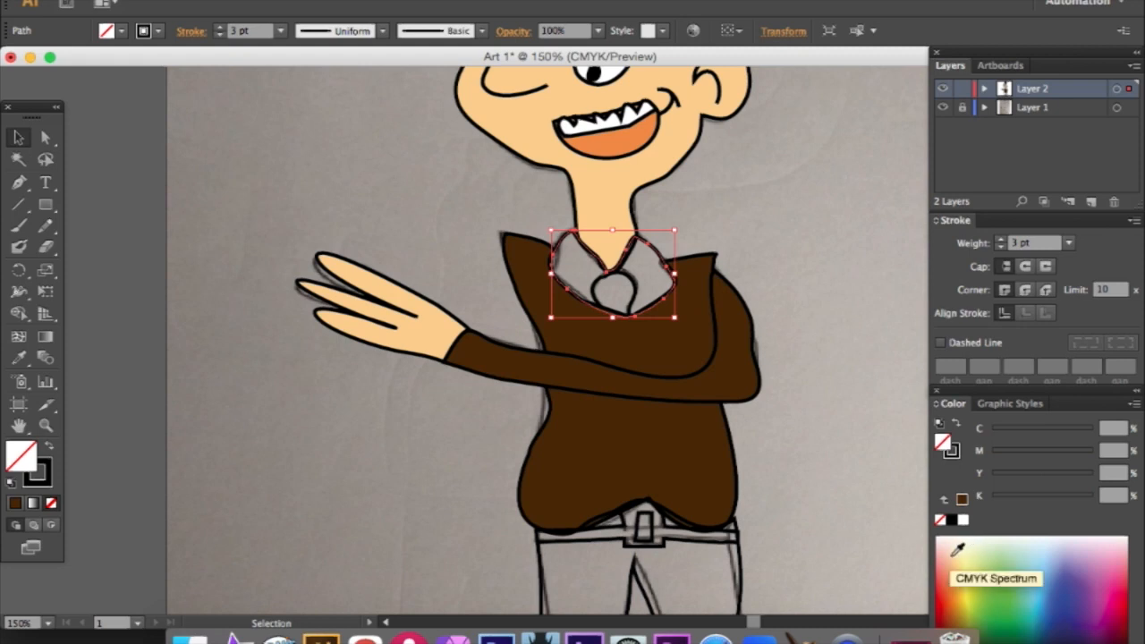
left_click(953, 546)
left_click(808, 383)
- Fill the tie knot between the collar halves with dark olive brown, about M 43, Y 88, K 81, and deselect it
left_click(612, 274)
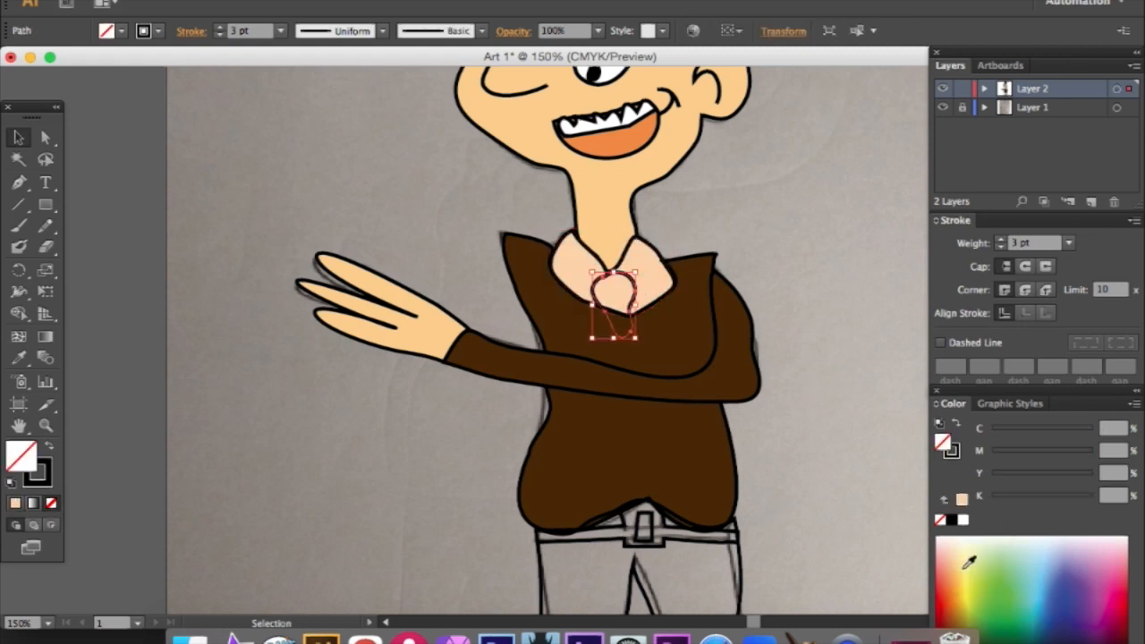
left_click(945, 578)
left_click_drag(991, 499, 1073, 499)
left_click(828, 342)
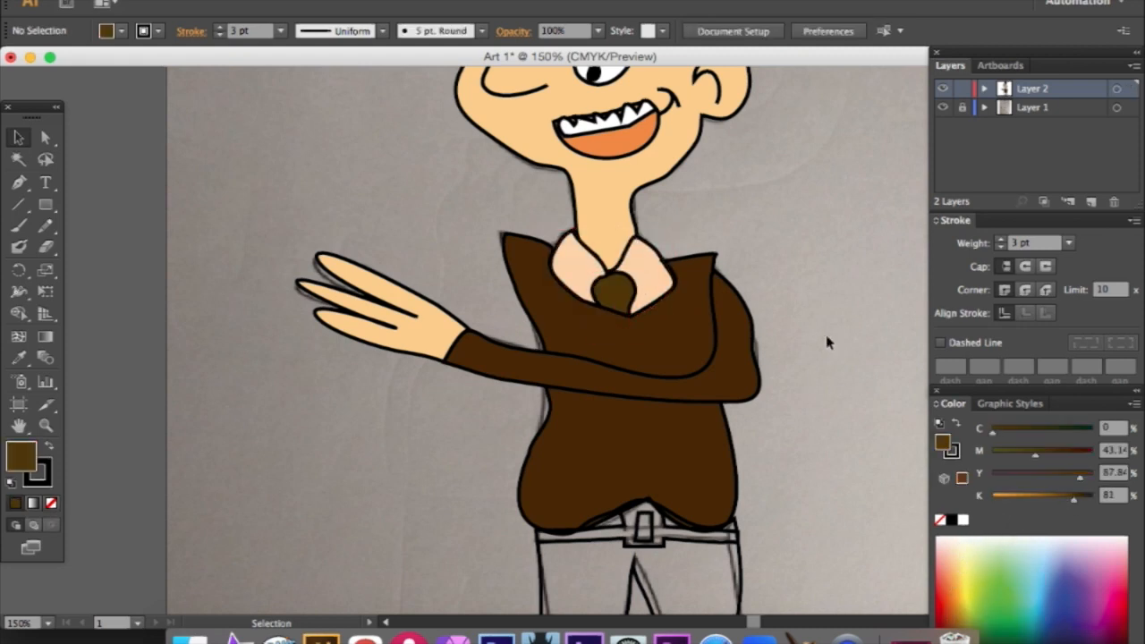
- Fill the trousers with the dark brown swatch C 50, M 70, Y 80, K 70 and deselect them
scroll(825, 396, "up", 5)
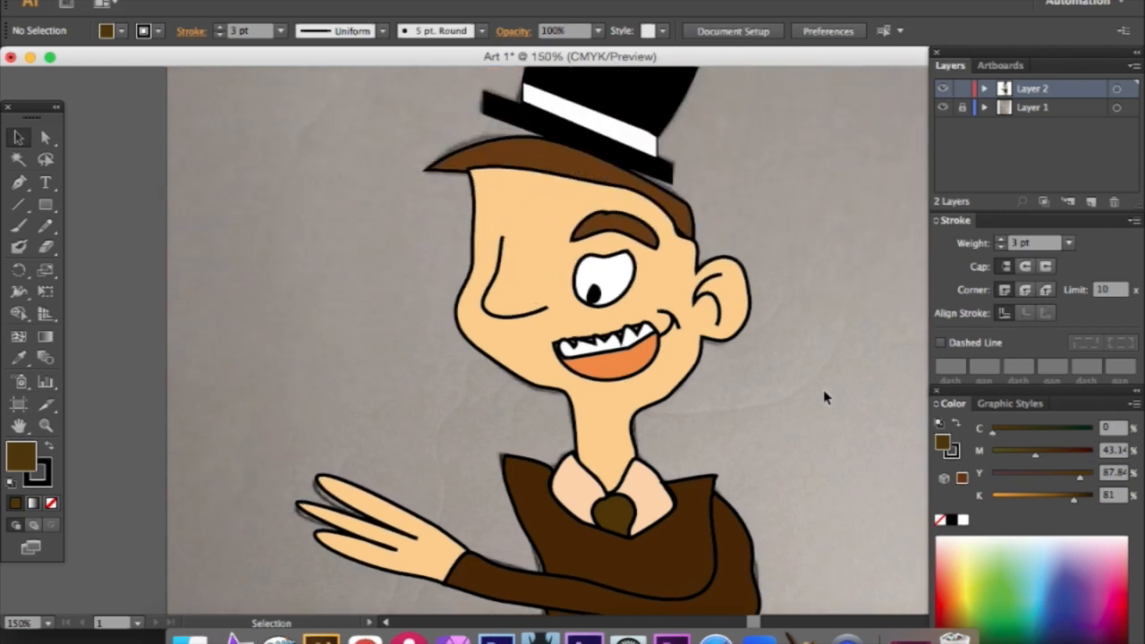
scroll(824, 397, "down", 8)
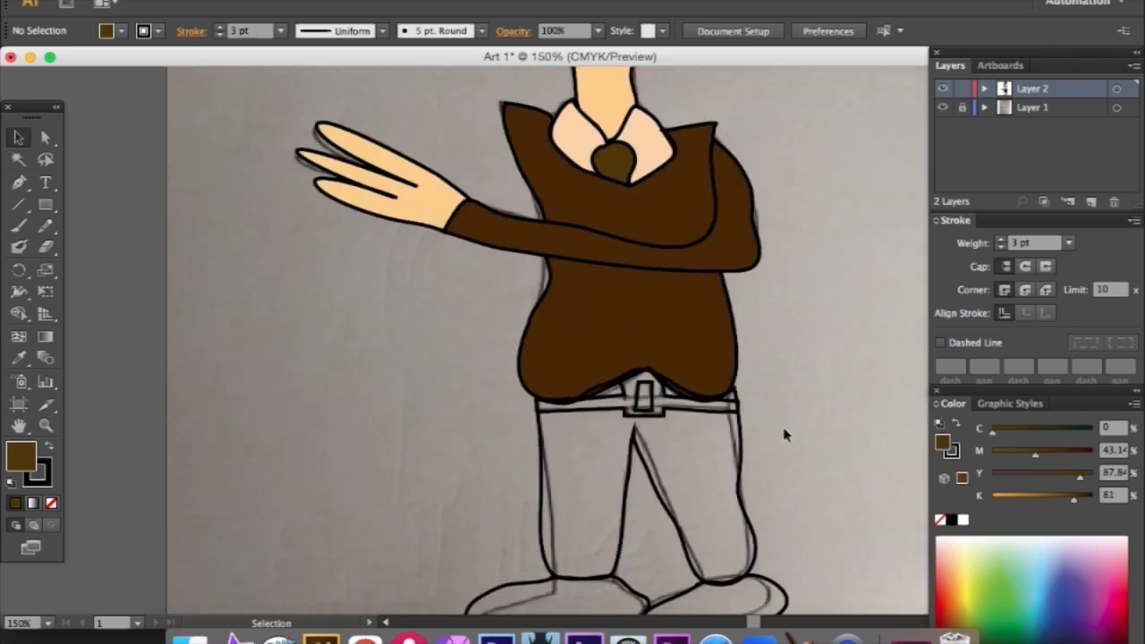
left_click(746, 447)
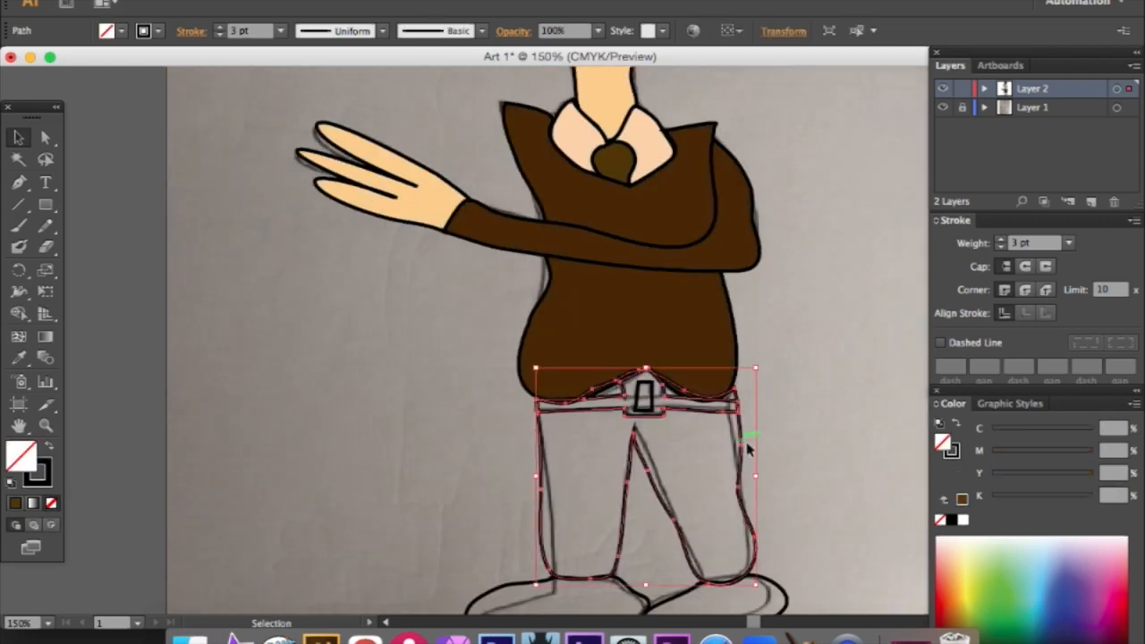
left_click(971, 580)
left_click(1071, 497)
left_click(1044, 476)
left_click(106, 30)
left_click(162, 86)
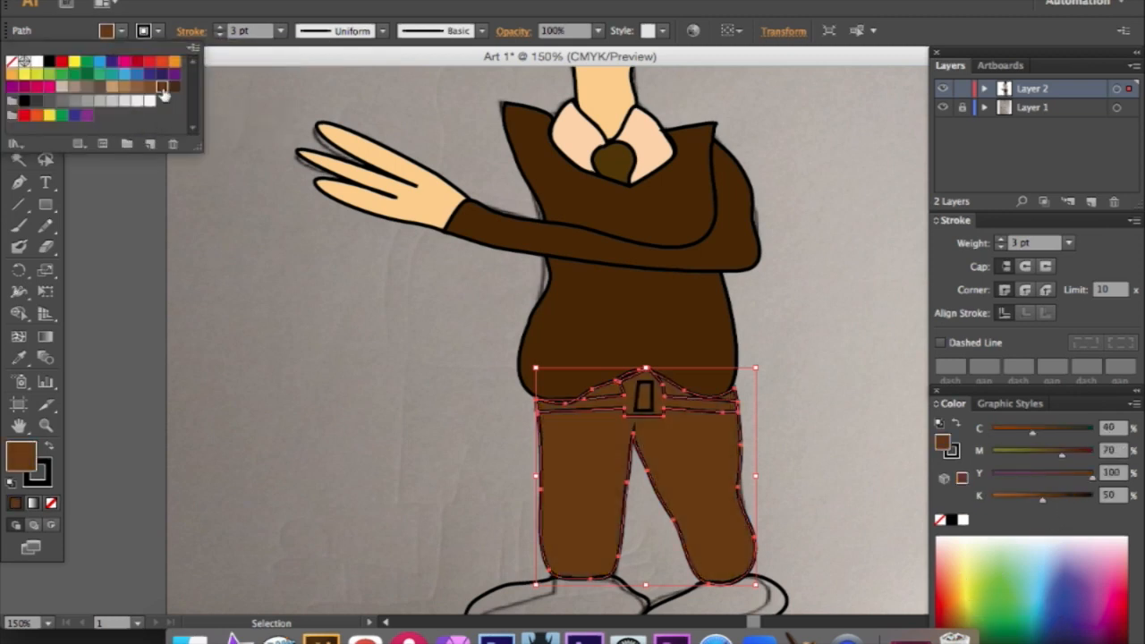
left_click(171, 89)
left_click(815, 408)
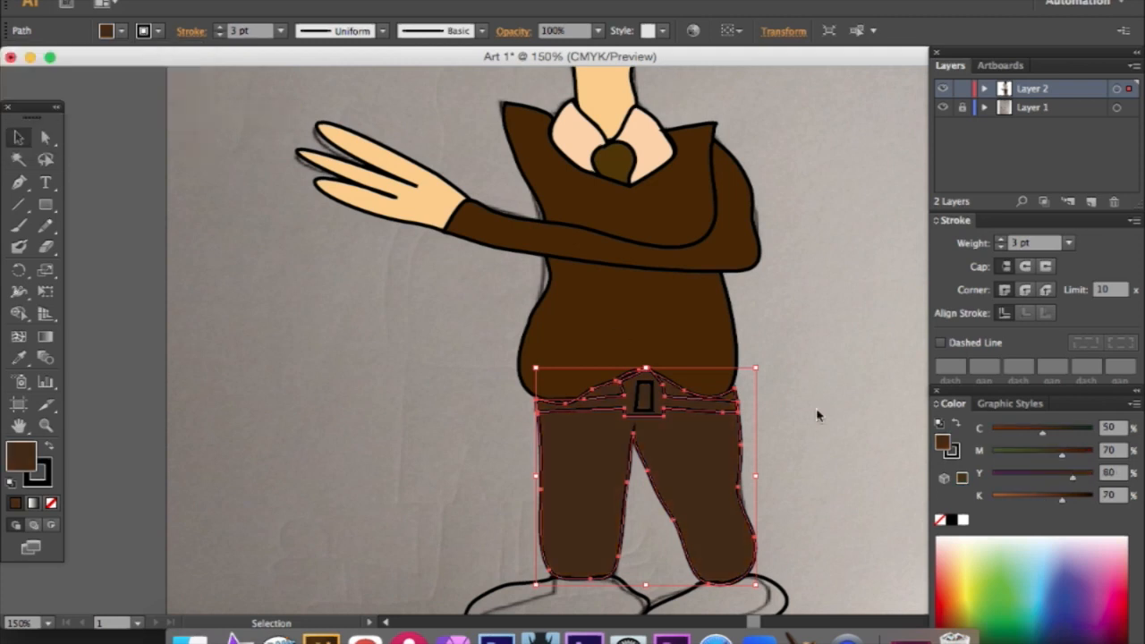
left_click(815, 407)
scroll(778, 406, "down", 1)
left_click(741, 408)
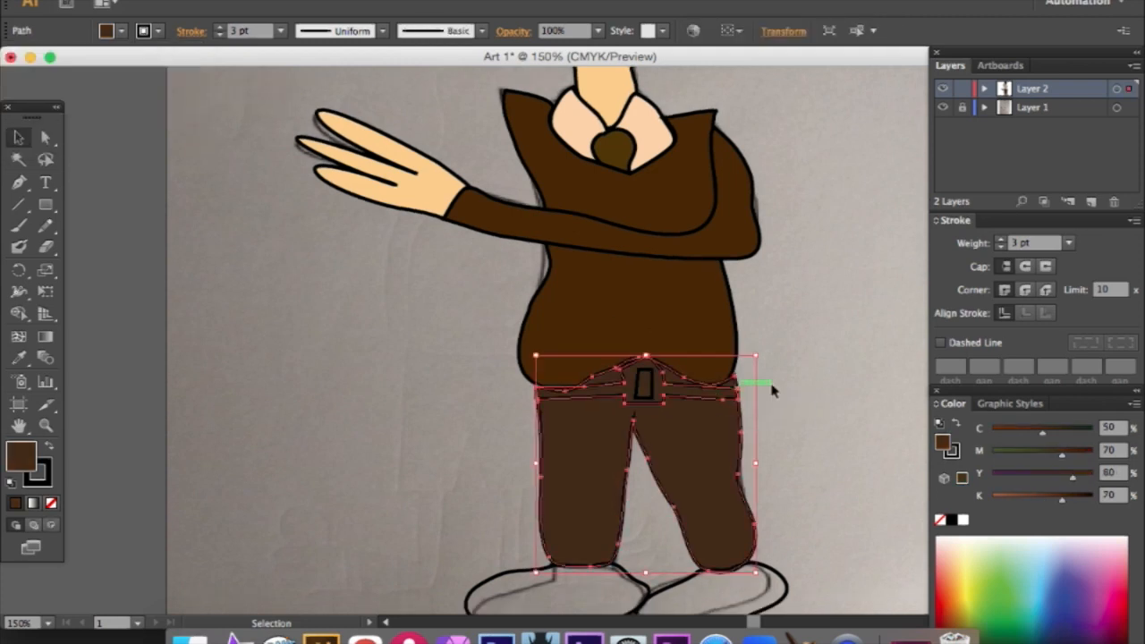
left_click(785, 342)
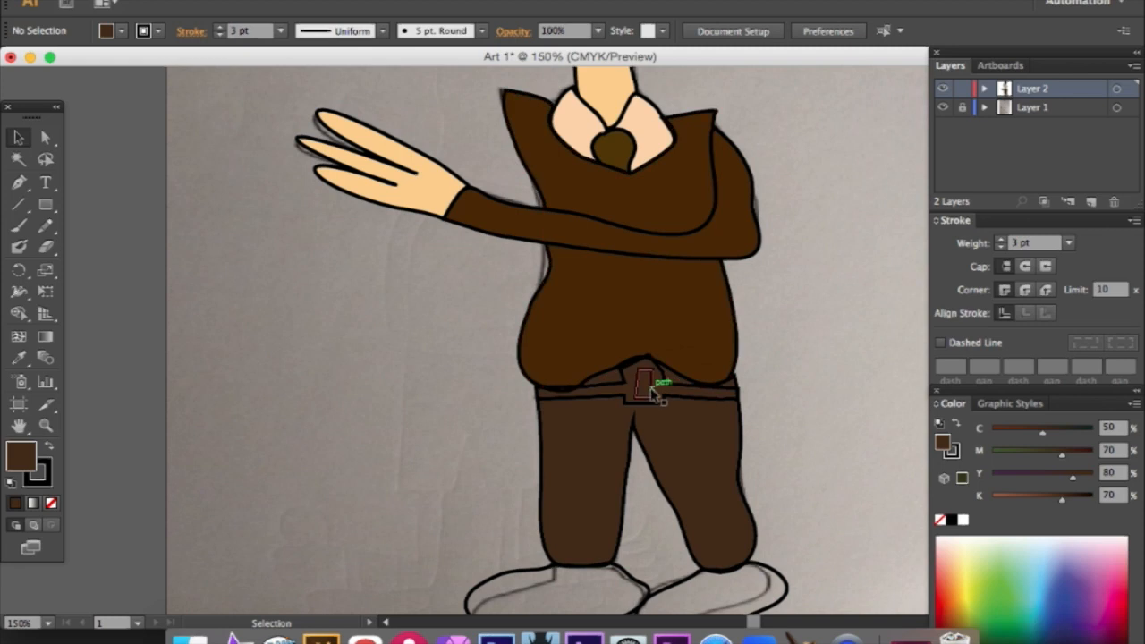
right_click(624, 390)
left_click(763, 358)
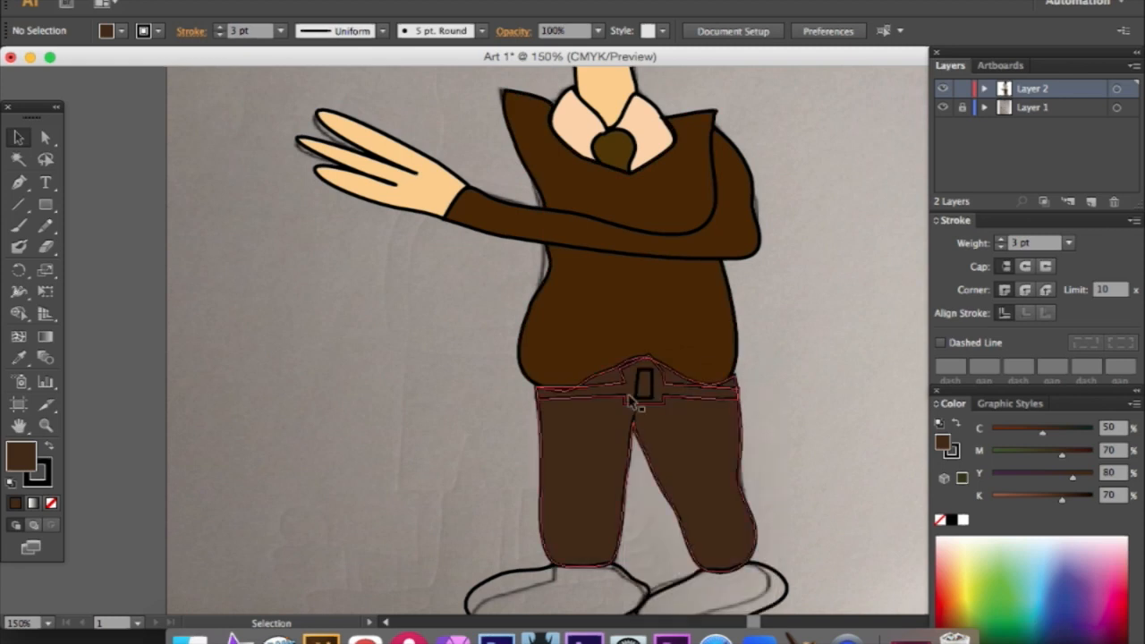
scroll(695, 358, "up", 10)
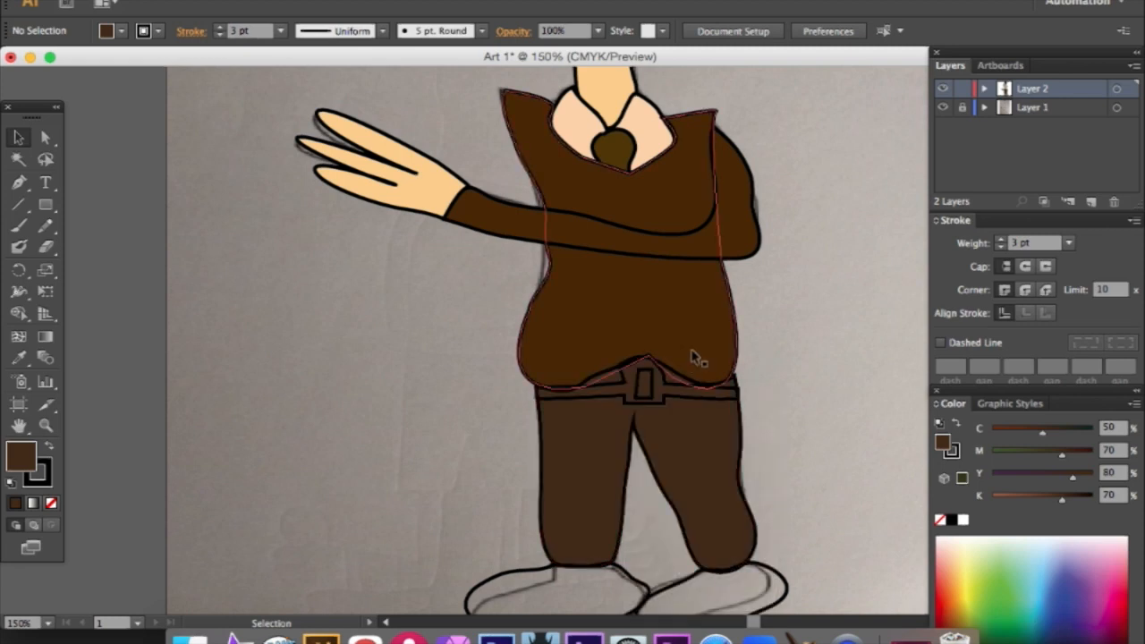
- Fill both shoes with dark reddish brown, about M 75, Y 78, K 74
scroll(791, 392, "down", 10)
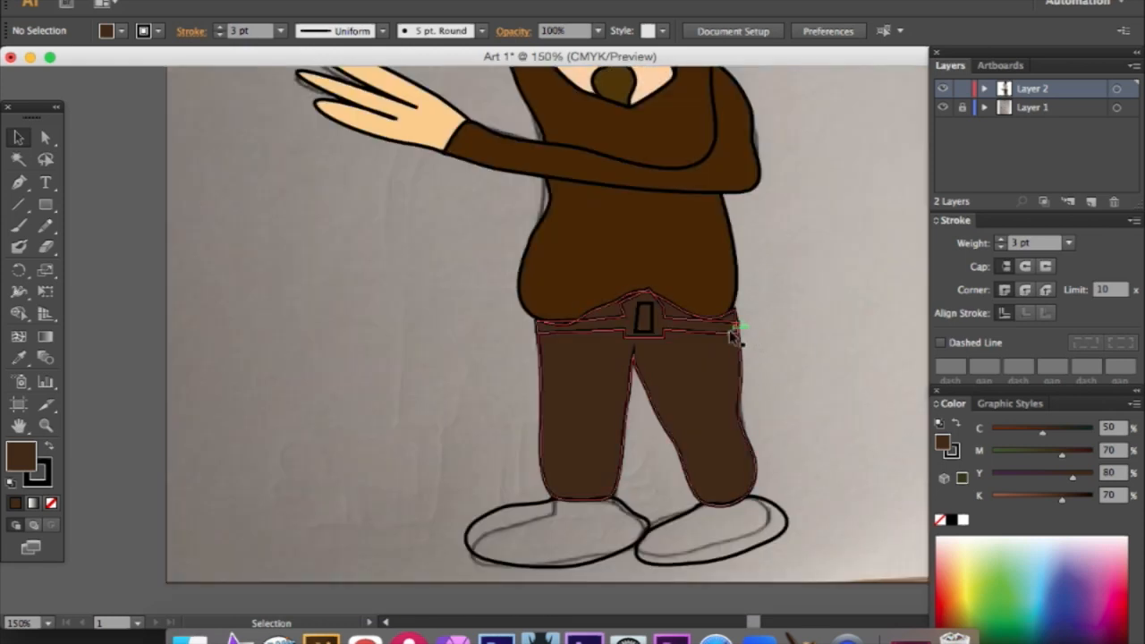
scroll(715, 358, "up", 1)
left_click(623, 517)
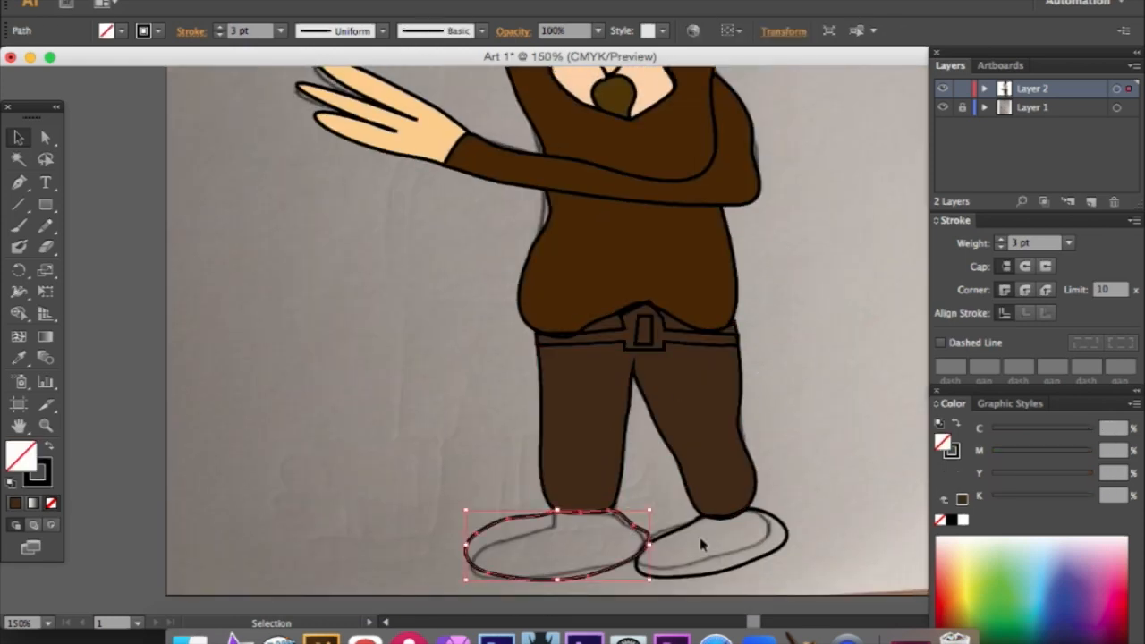
left_click(950, 558)
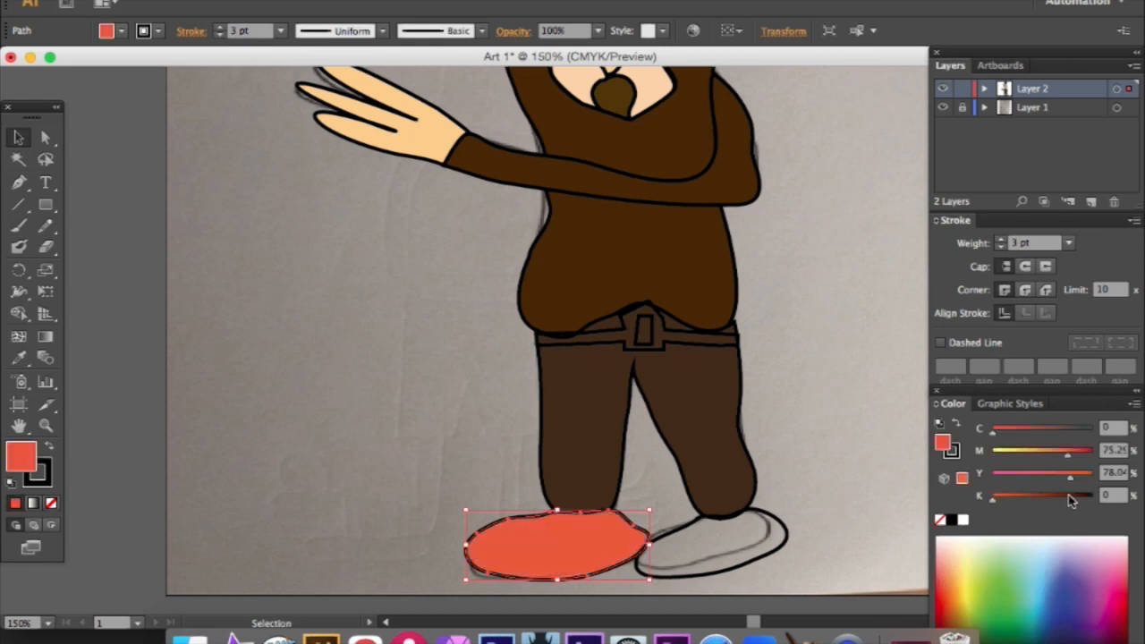
left_click(1058, 499)
left_click(689, 526)
left_click(955, 501)
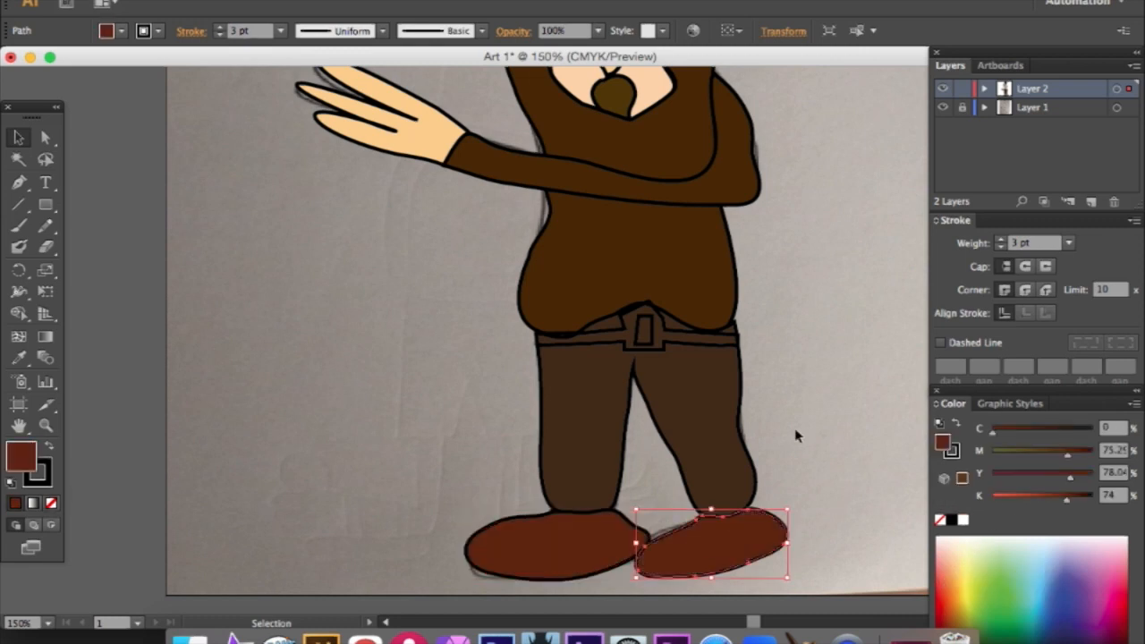
- Unlock and hide the sketch on Layer 1 and delete that layer together with its artwork
scroll(796, 434, "up", 10)
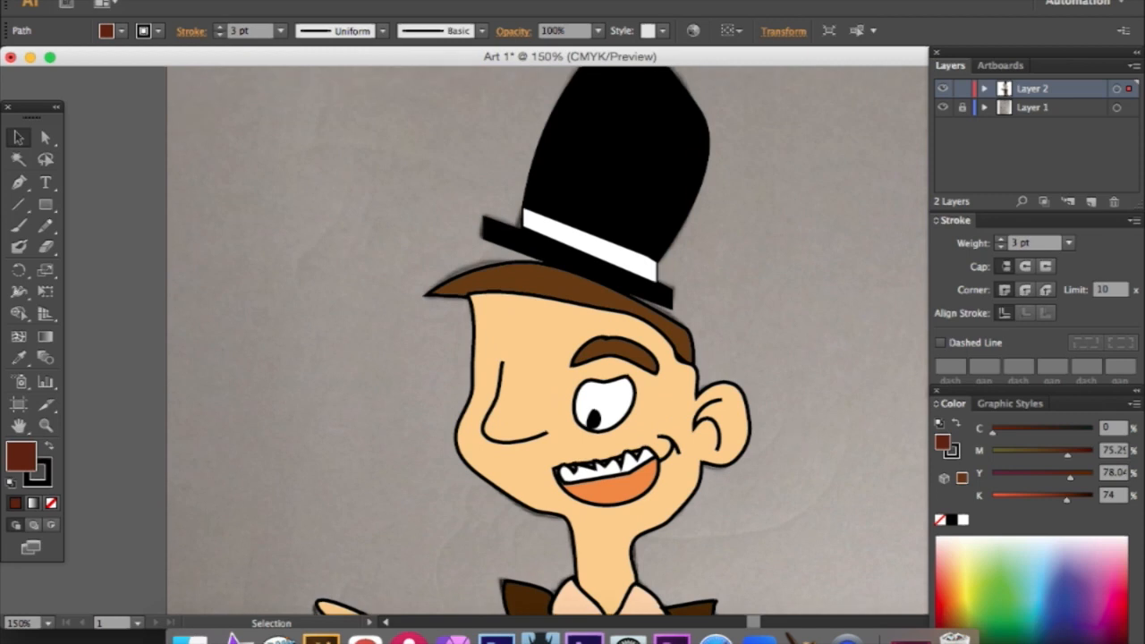
left_click(415, 1)
left_click(470, 132)
left_click(416, 1)
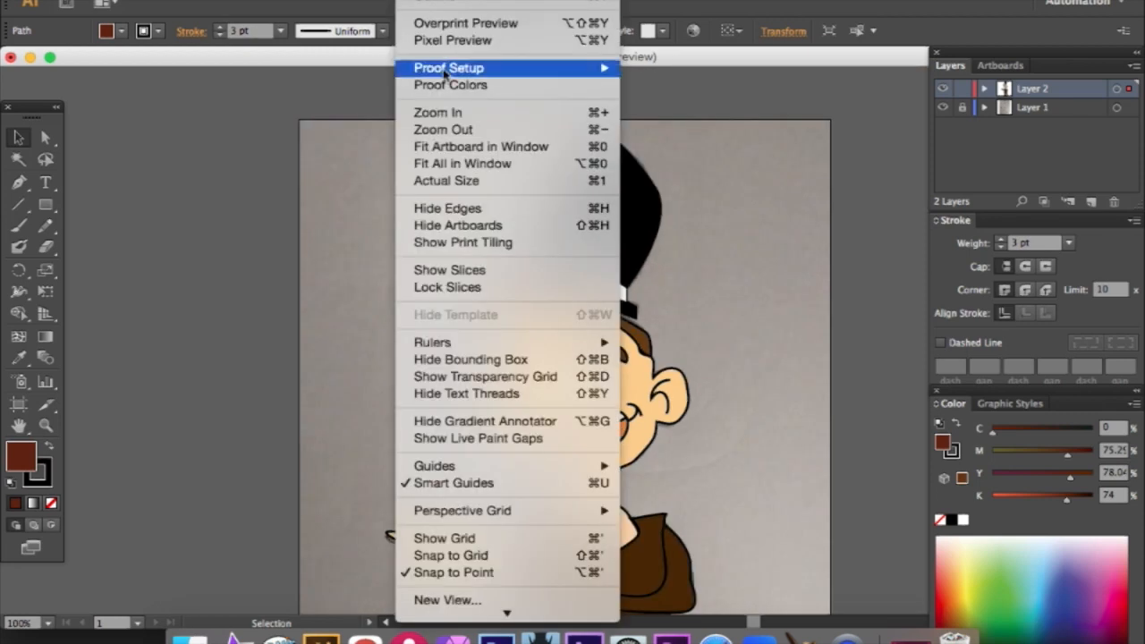
left_click(447, 130)
scroll(517, 238, "down", 5)
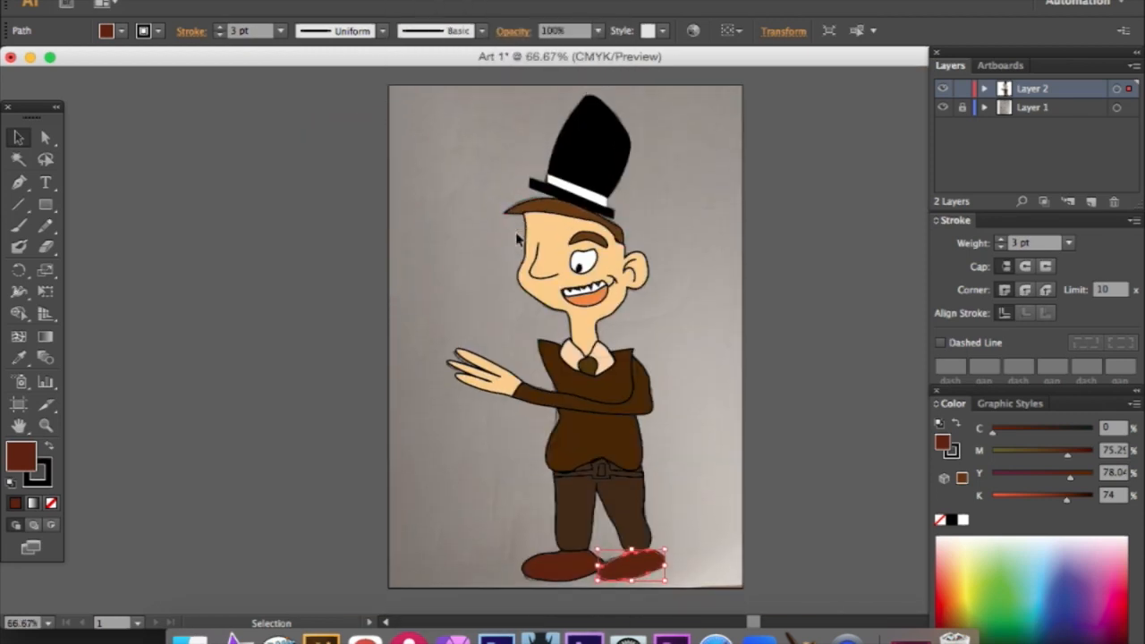
left_click(760, 253)
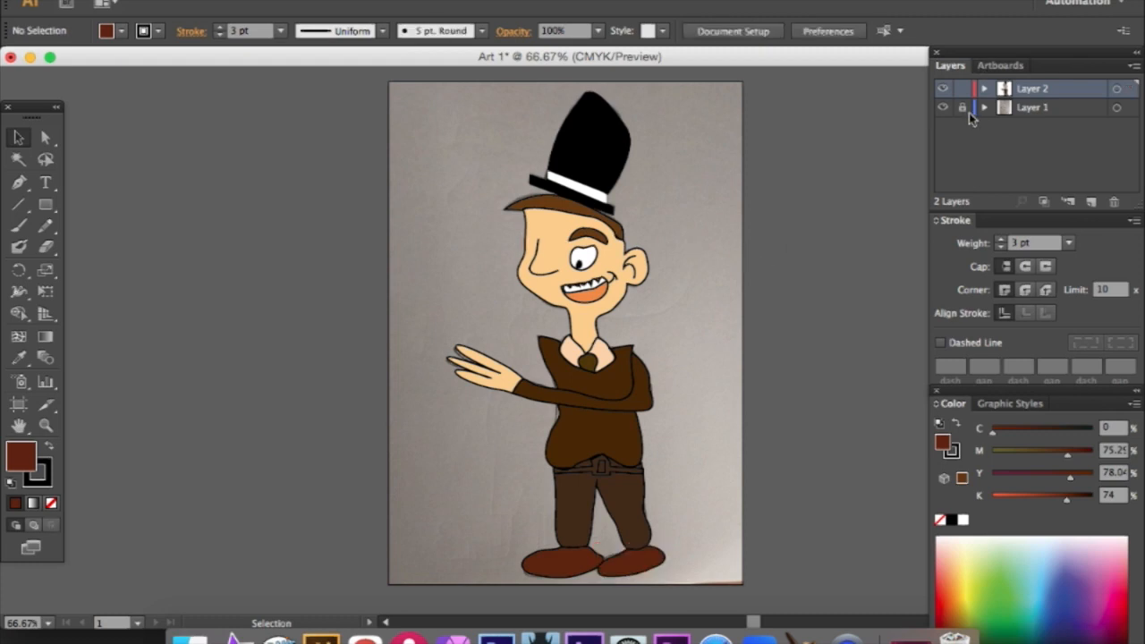
left_click(962, 107)
left_click(942, 107)
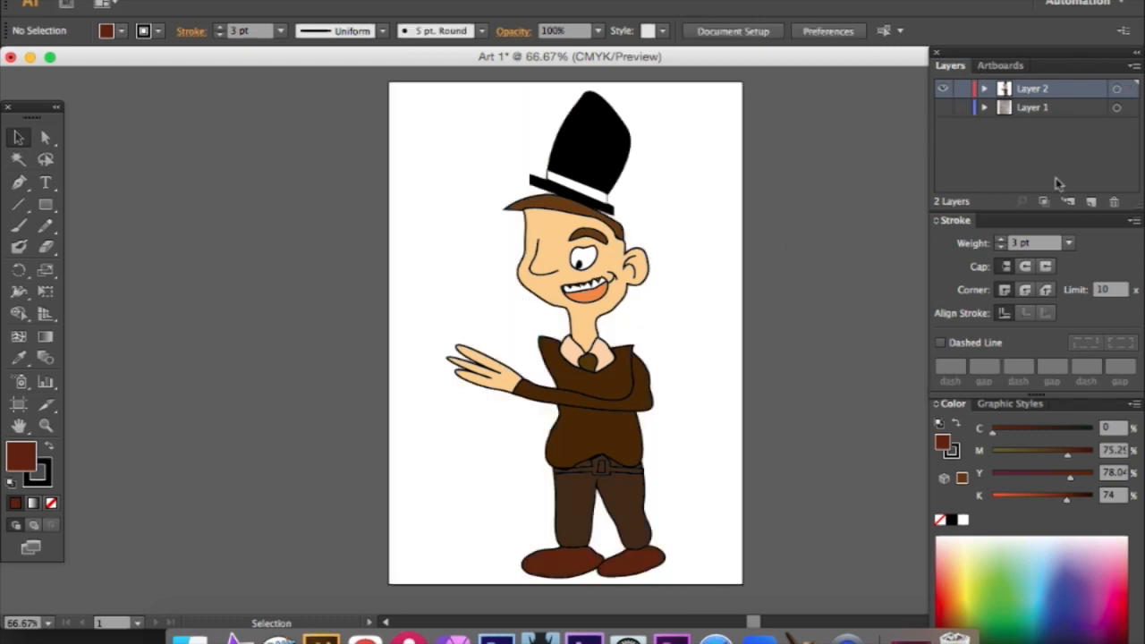
left_click(1064, 108)
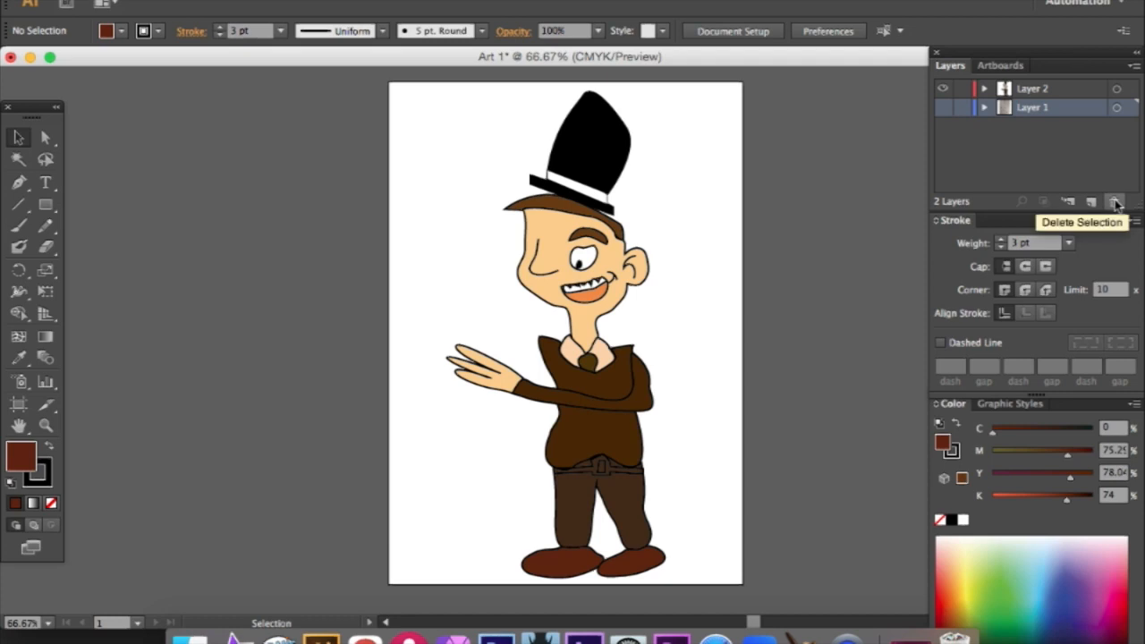
left_click(1114, 202)
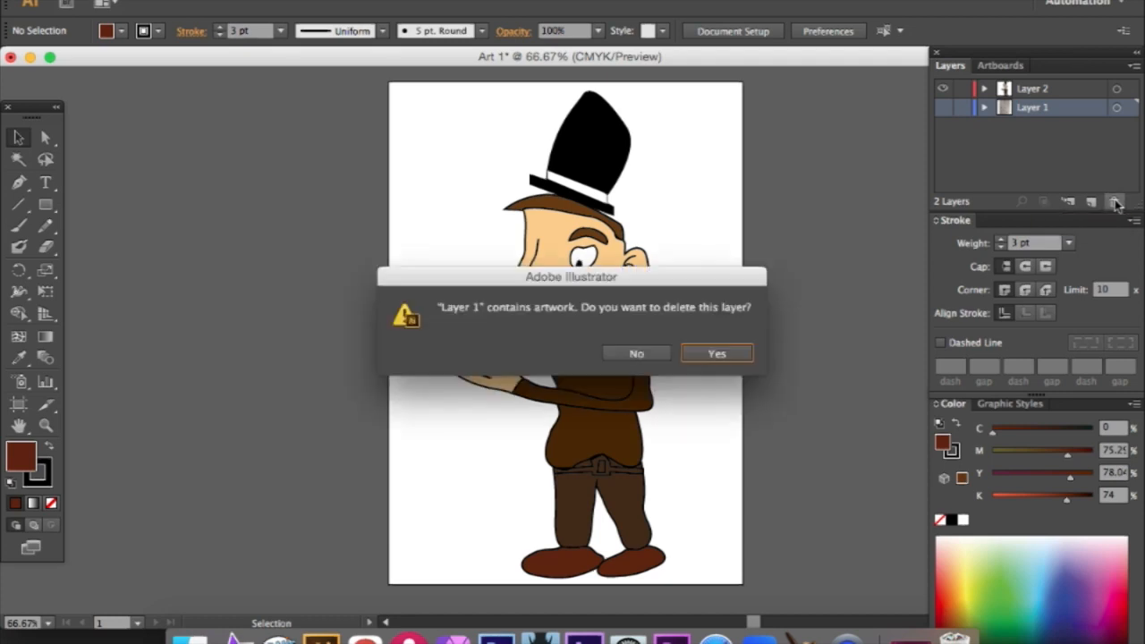
left_click(717, 355)
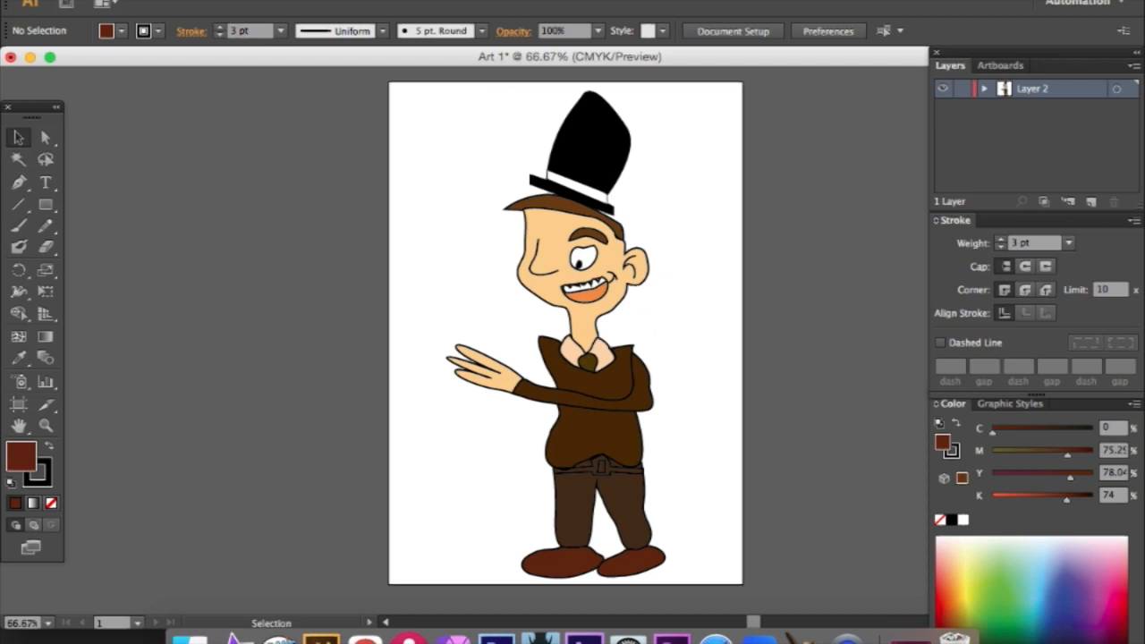
left_click(130, 0)
left_click(185, 127)
left_click(324, 183)
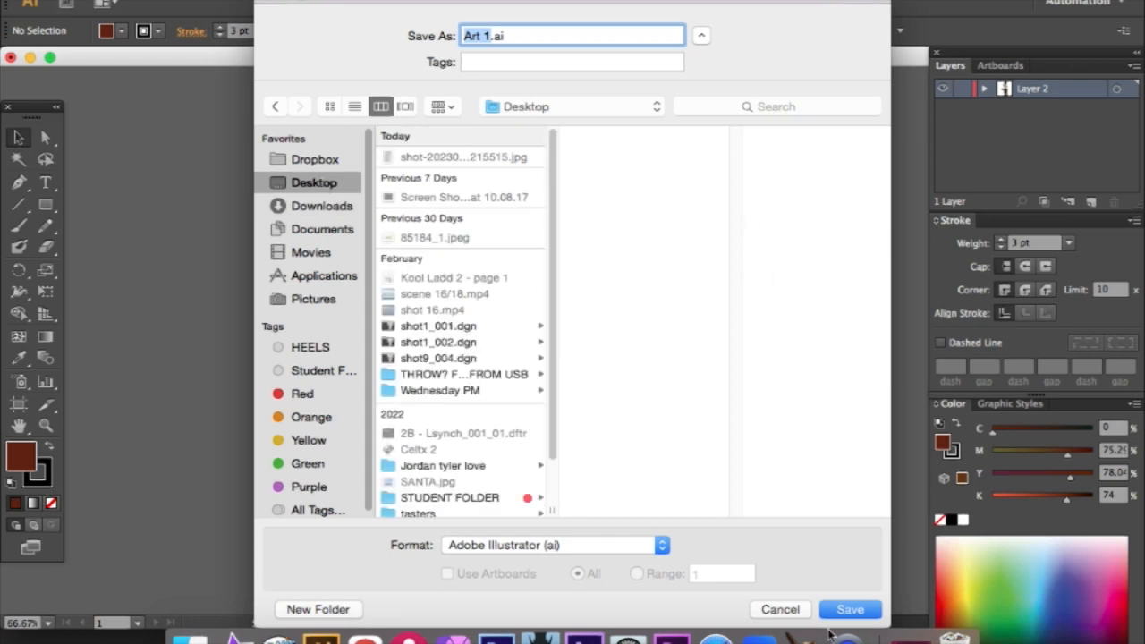
left_click(807, 612)
- Export the finished character to the Desktop as the PNG image Art 1.png
left_click(131, 1)
left_click(181, 283)
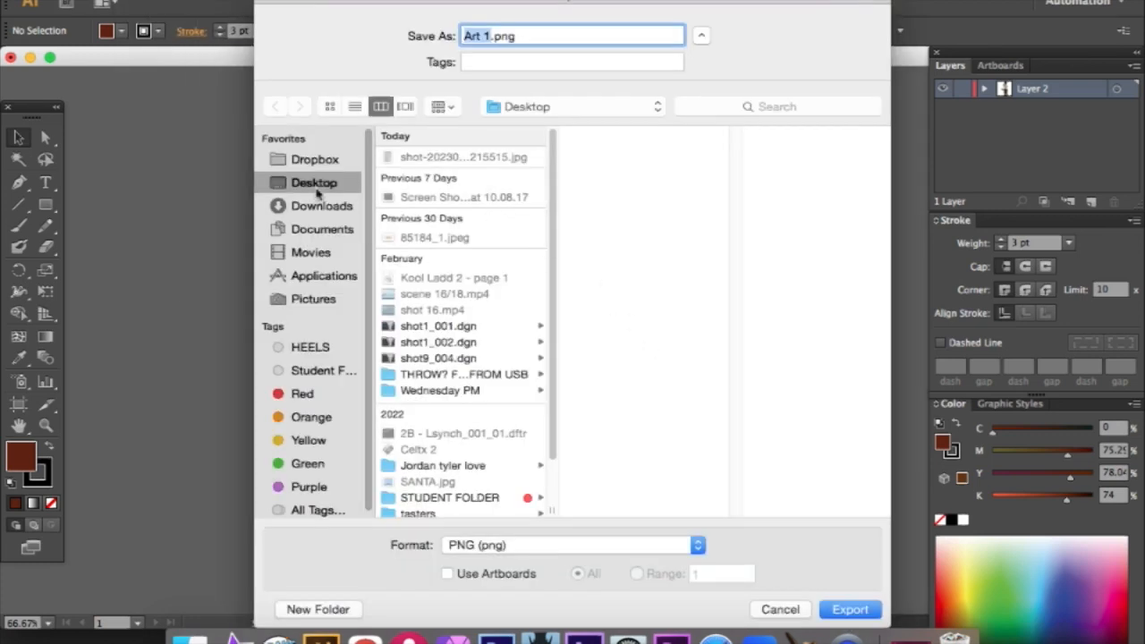
left_click(856, 609)
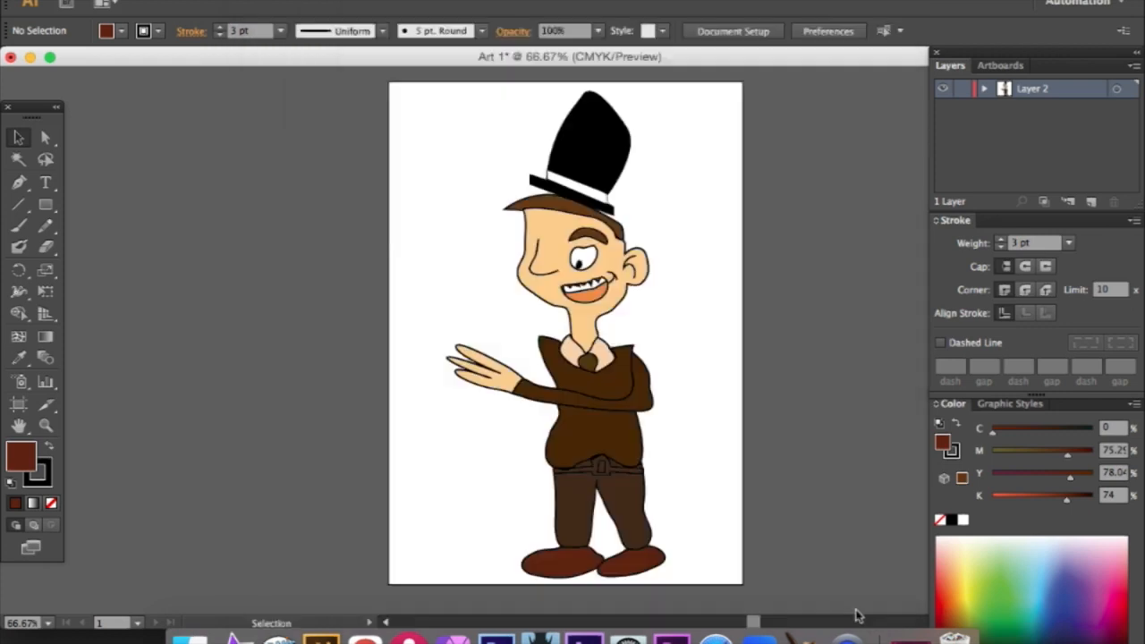
left_click(688, 476)
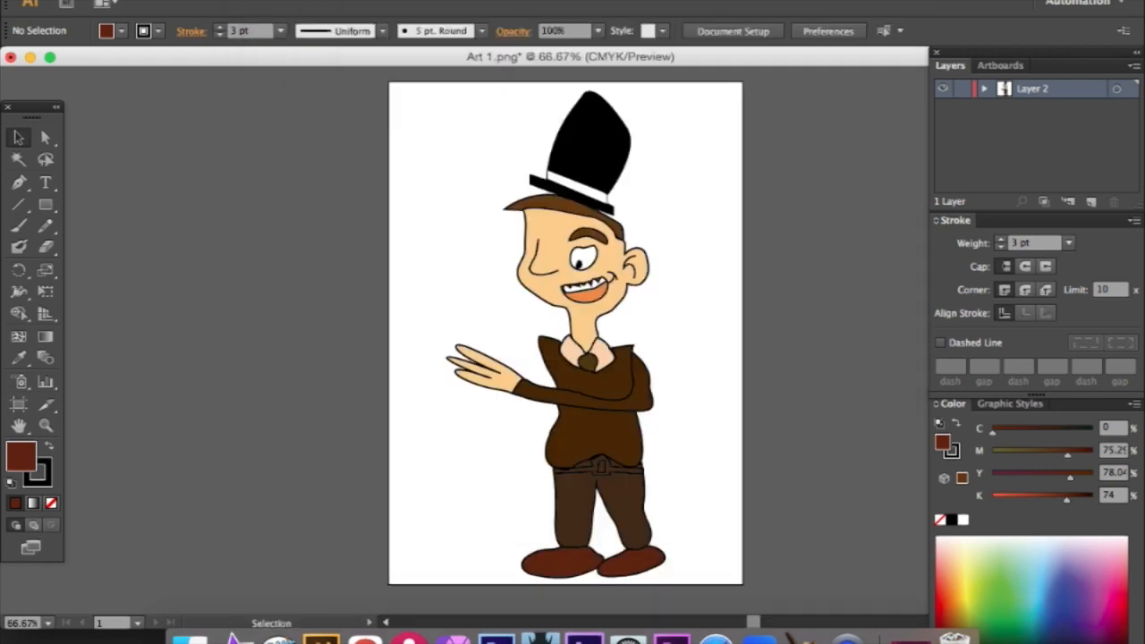
left_click(131, 1)
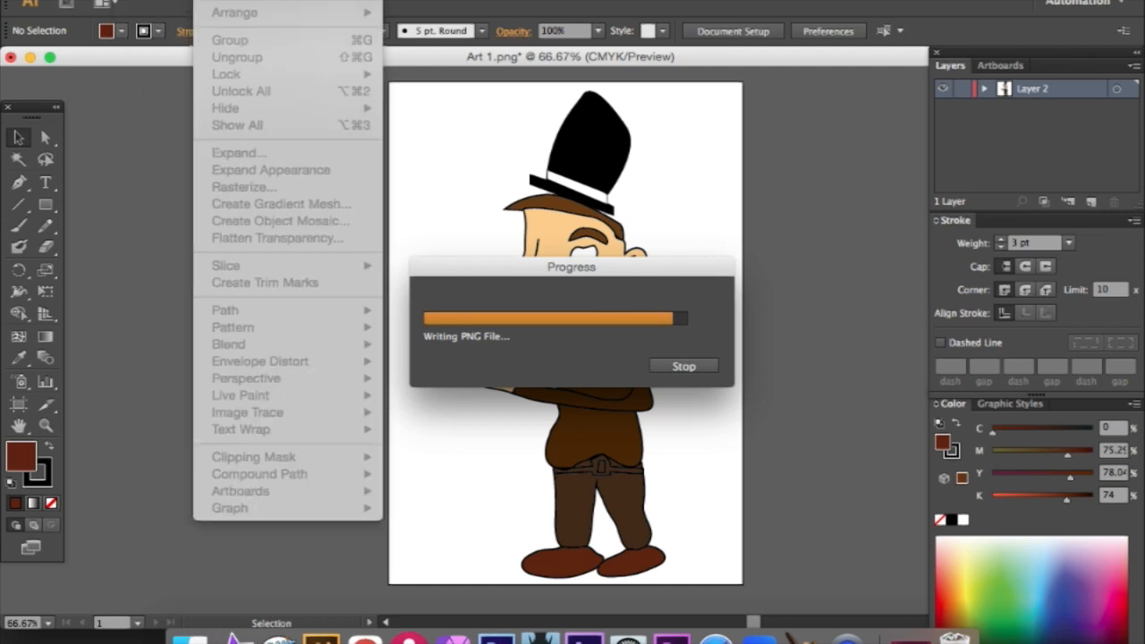
left_click(786, 247)
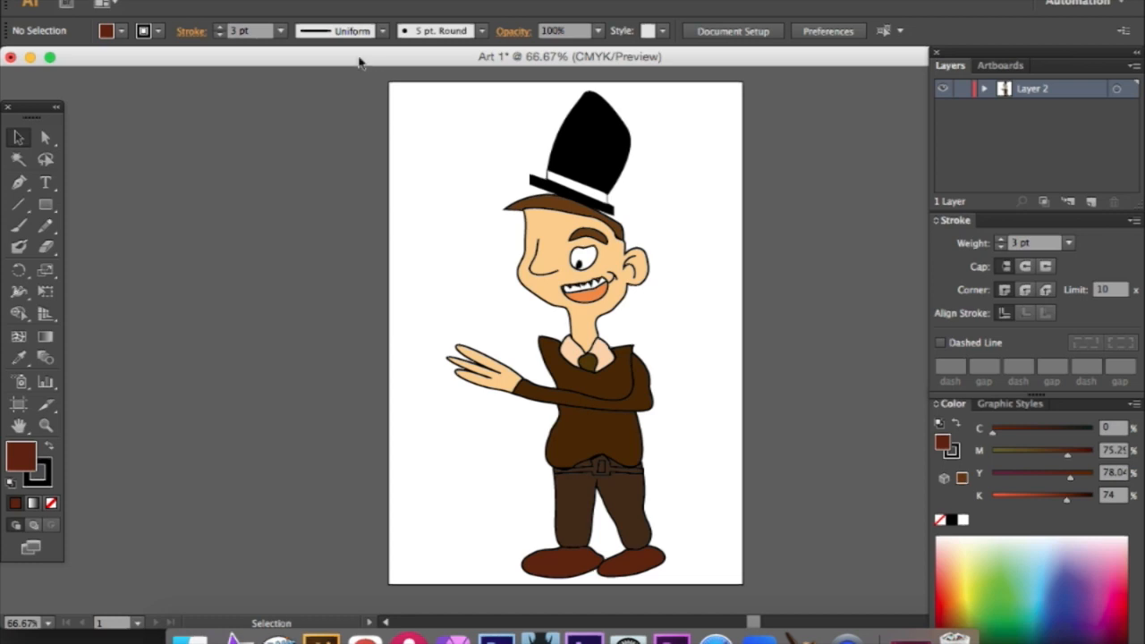
- Save the document to the Desktop as Art 1.ai in Adobe Illustrator format, version Illustrator CS6
left_click(132, 1)
left_click(188, 129)
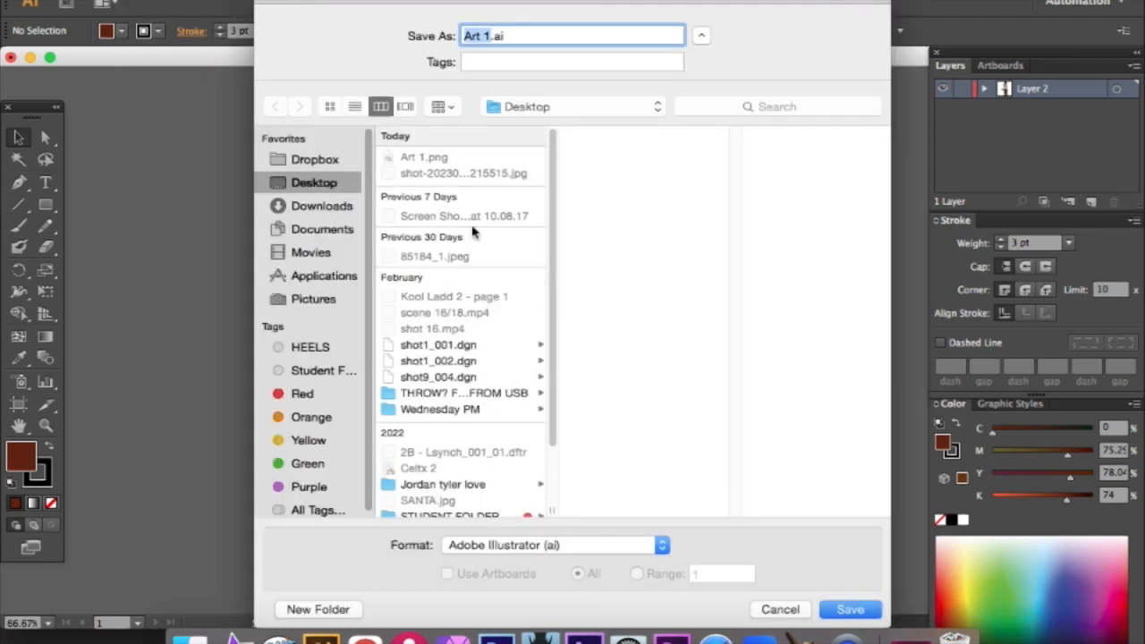
left_click(874, 610)
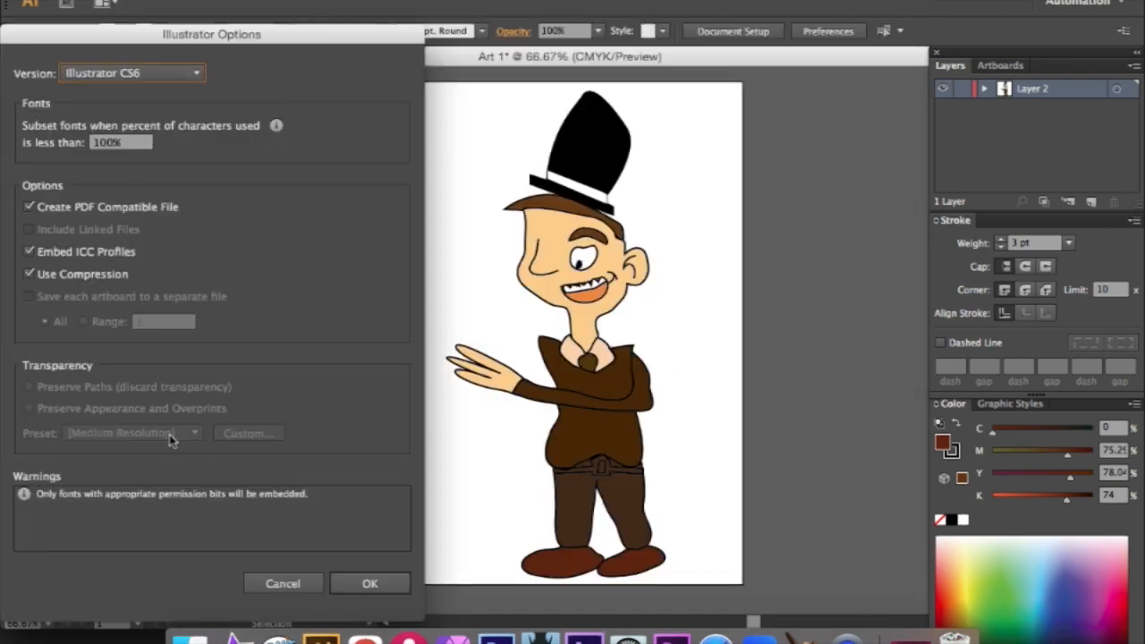
left_click(372, 586)
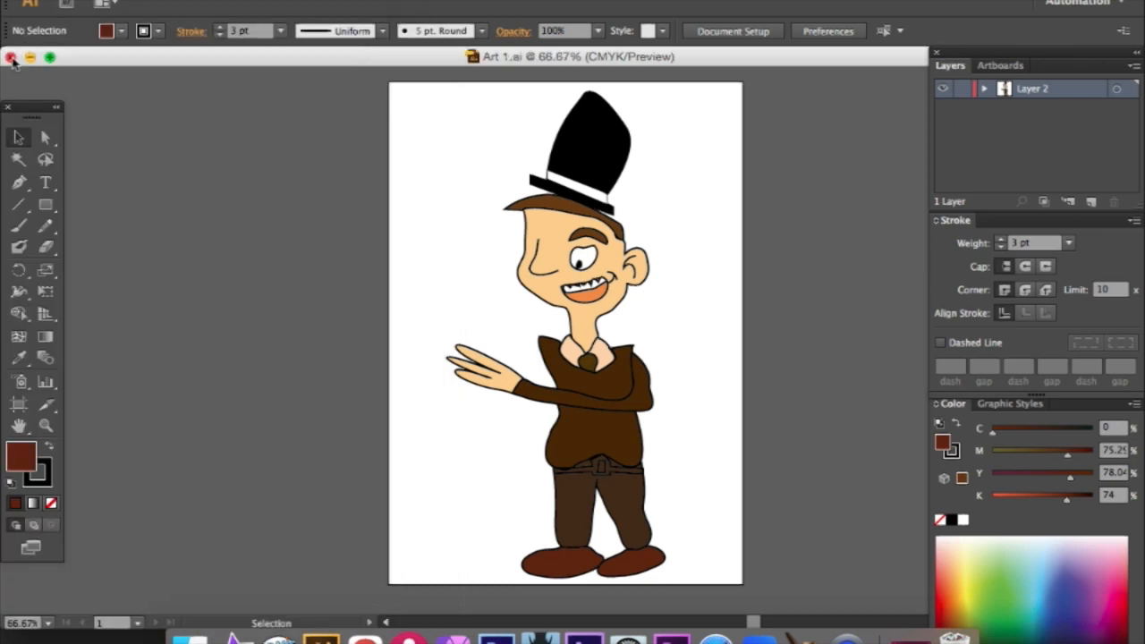
- Close the saved document and quit the program
left_click(11, 59)
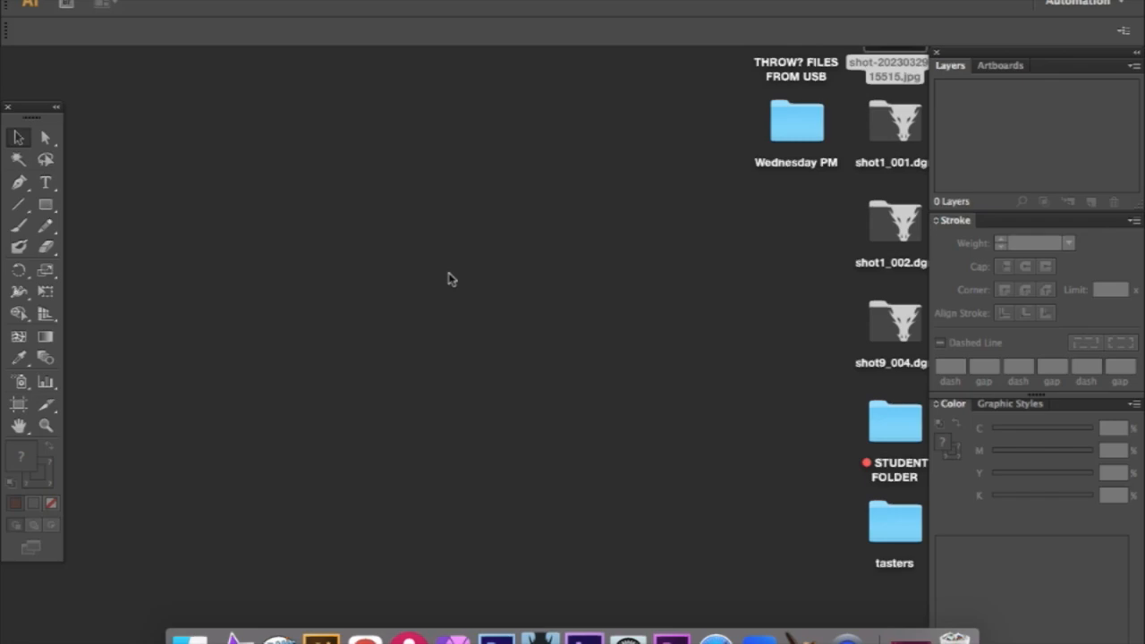
key("super+q")
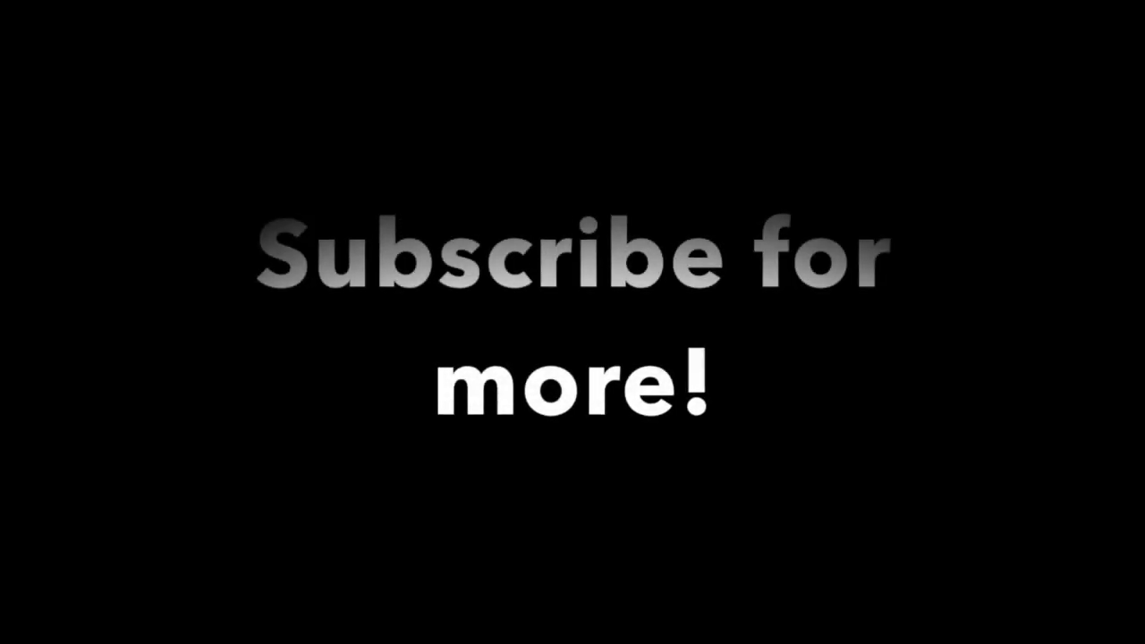